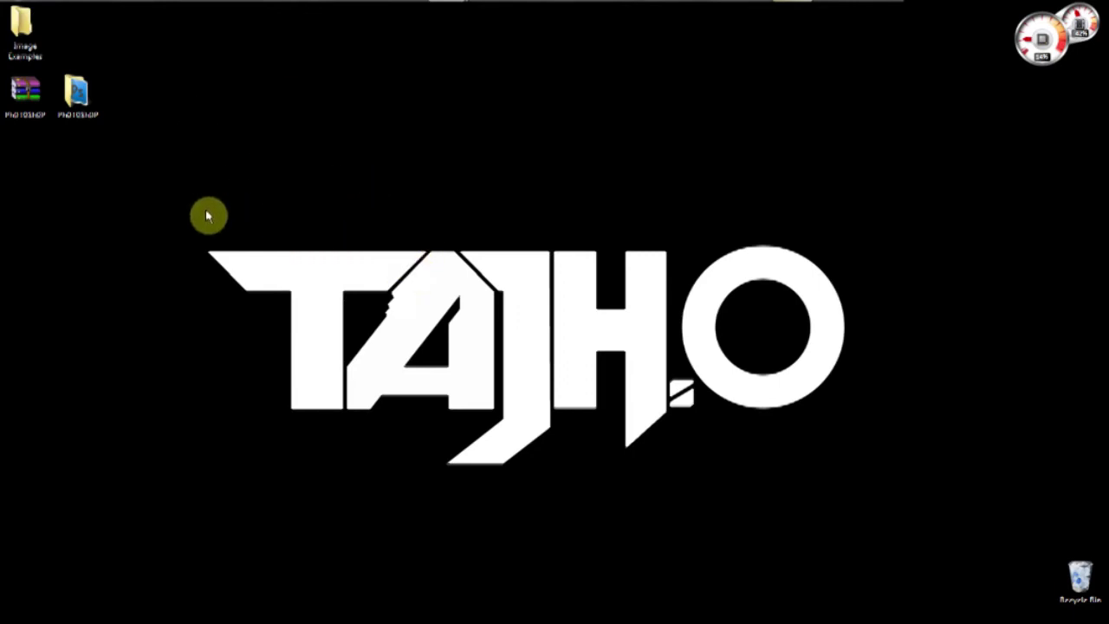
- View the contents of the PHOTOSHOP archive on the desktop and close it
{"action": "double_click", "coordinate": [26, 94]}
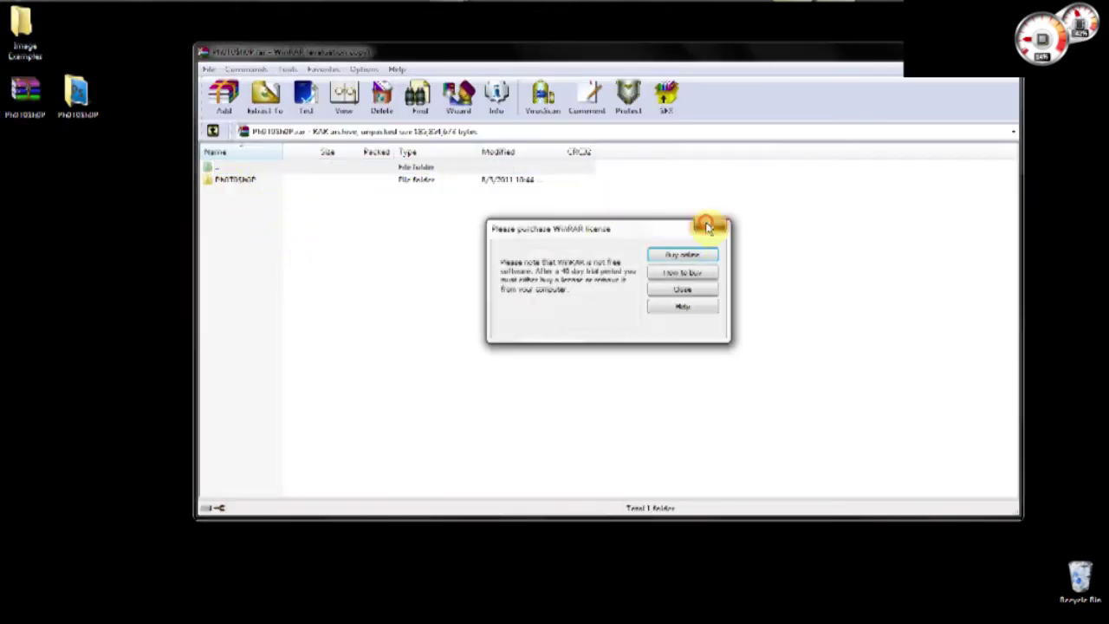
{"action": "left_click", "coordinate": [712, 224]}
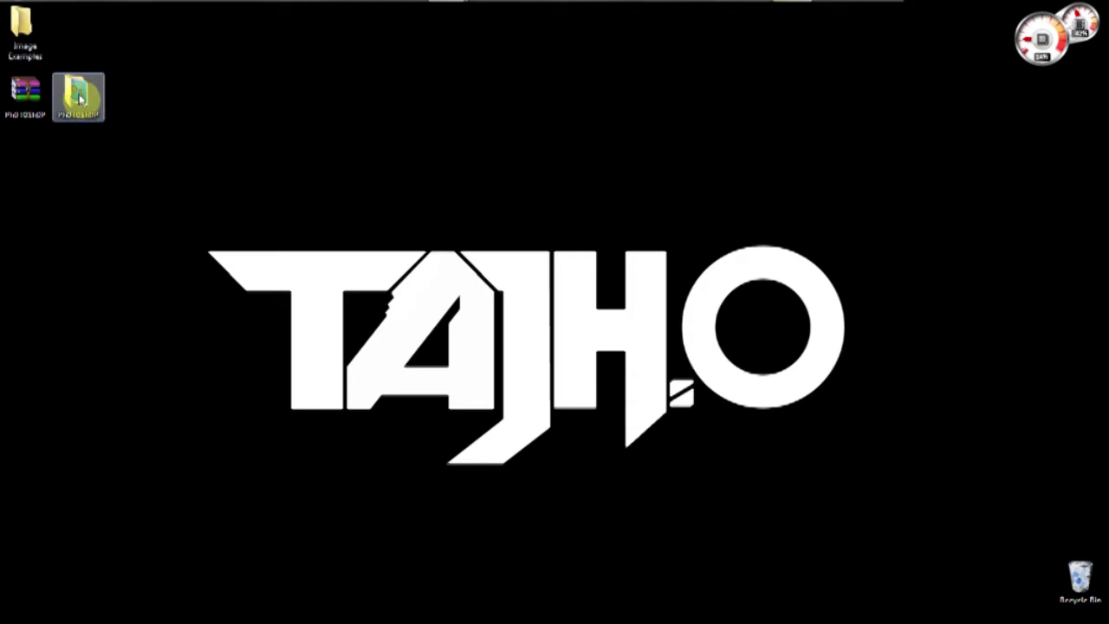
{"action": "mouse_move", "coordinate": [80, 99]}
{"action": "left_mouse_down"}
{"action": "mouse_move", "coordinate": [26, 97]}
{"action": "mouse_move", "coordinate": [80, 97]}
{"action": "left_mouse_up"}
{"action": "left_click", "coordinate": [156, 79]}
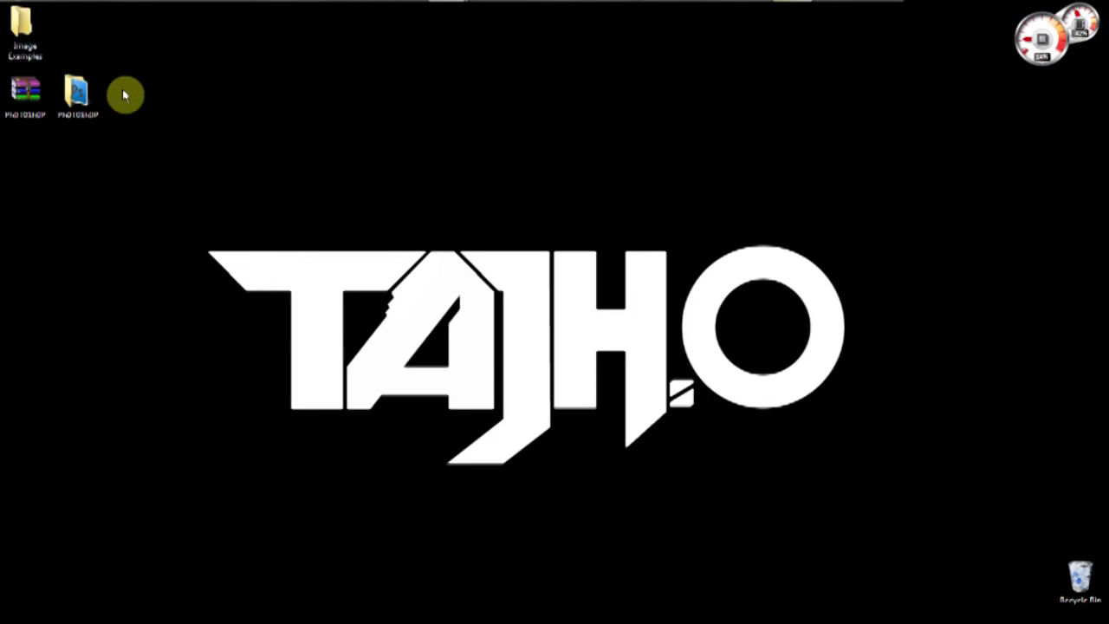
- Open the extracted PHOTOSHOP folder on the desktop
{"action": "left_click", "coordinate": [79, 99]}
{"action": "double_click", "coordinate": [79, 99]}
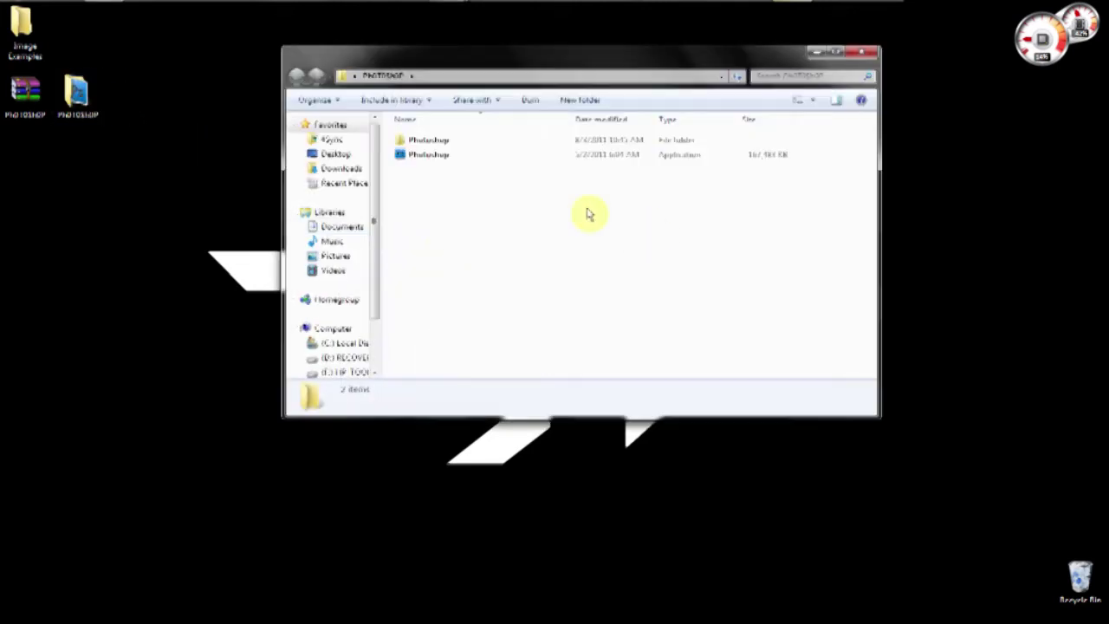
{"action": "left_click", "coordinate": [407, 156]}
{"action": "right_click", "coordinate": [407, 160]}
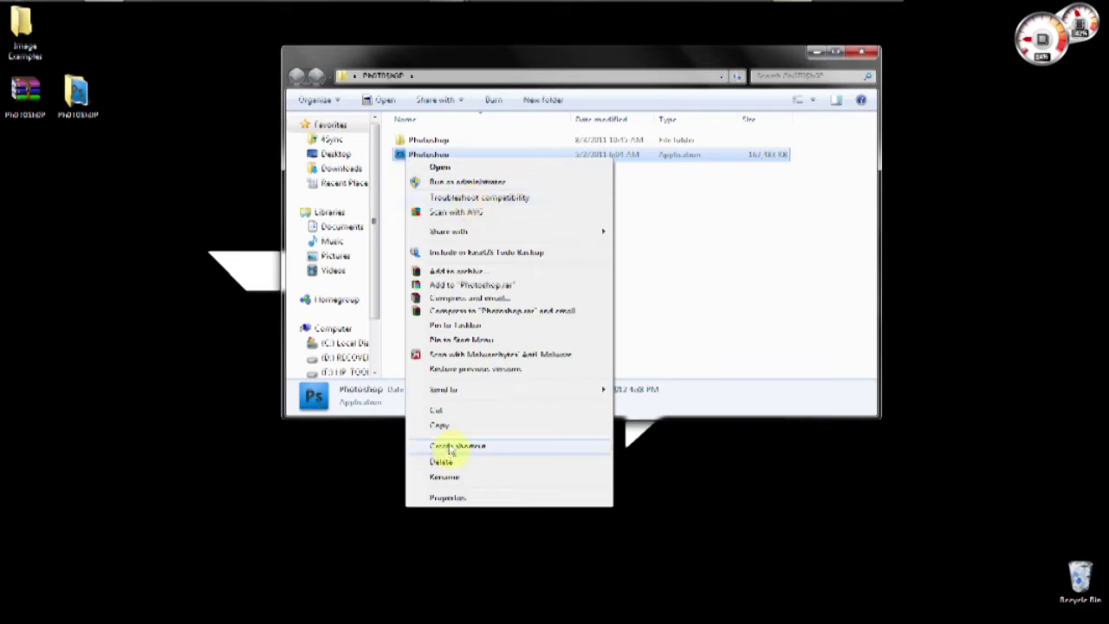
{"action": "left_click", "coordinate": [667, 230]}
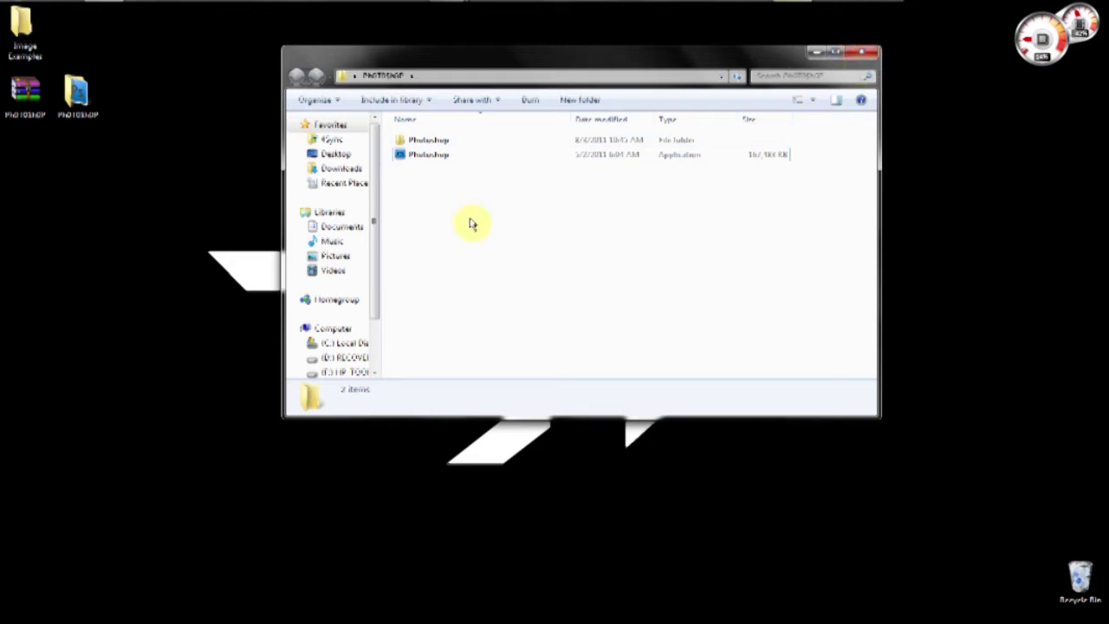
- Launch the Photoshop application from the folder and close the folder window
{"action": "left_click", "coordinate": [407, 156]}
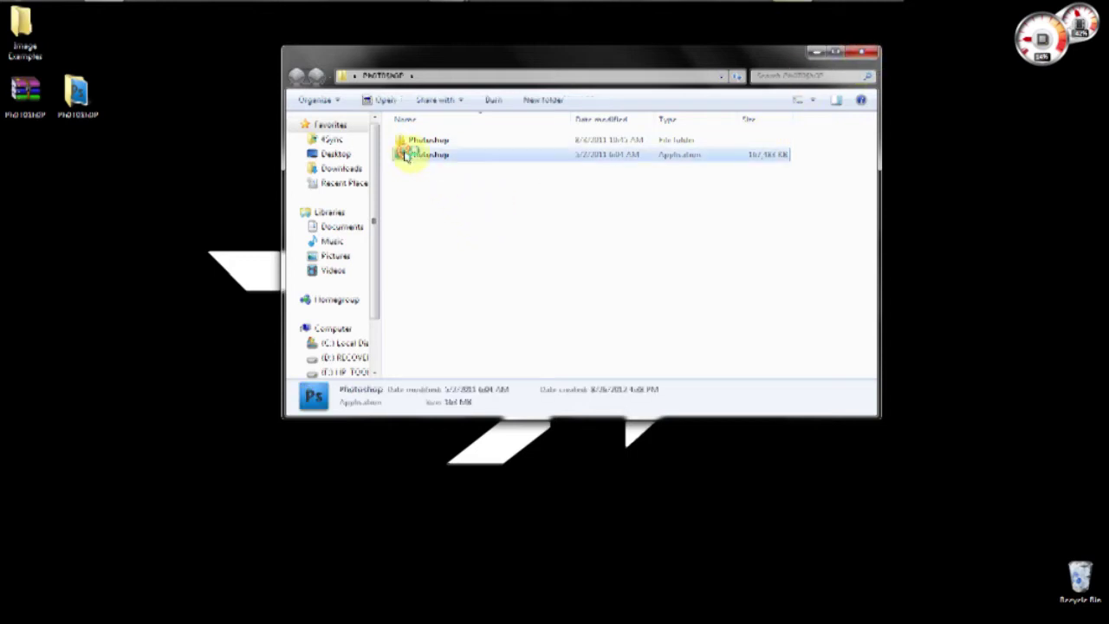
{"action": "left_click", "coordinate": [864, 54]}
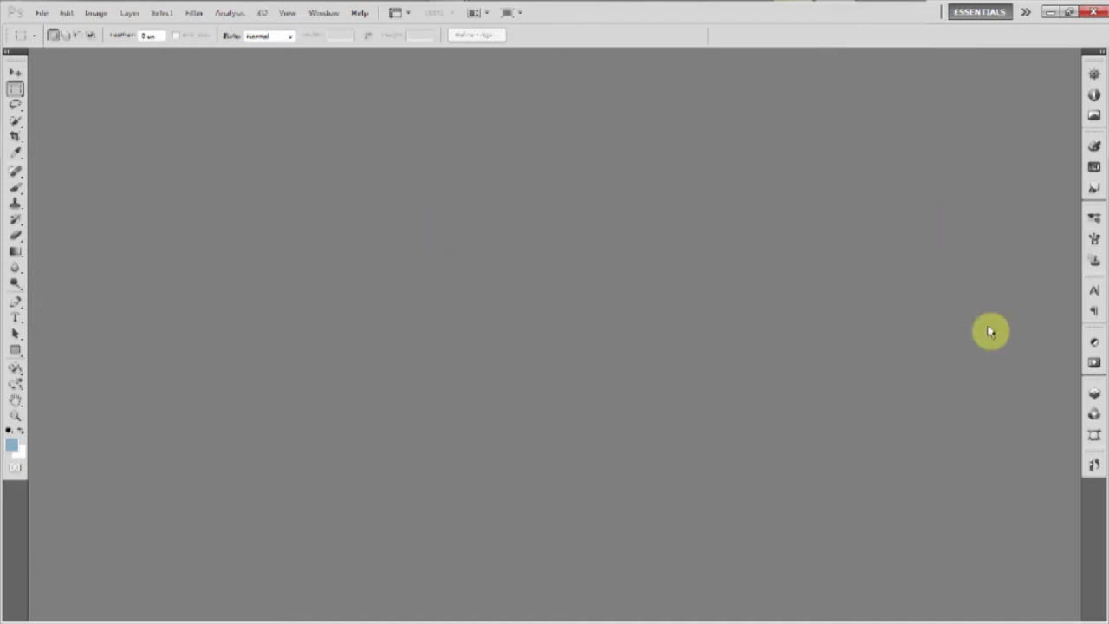
- Expand the collapsed panel dock with the layer list showing, and narrow the dock to widen the workspace
{"action": "left_click", "coordinate": [1095, 393]}
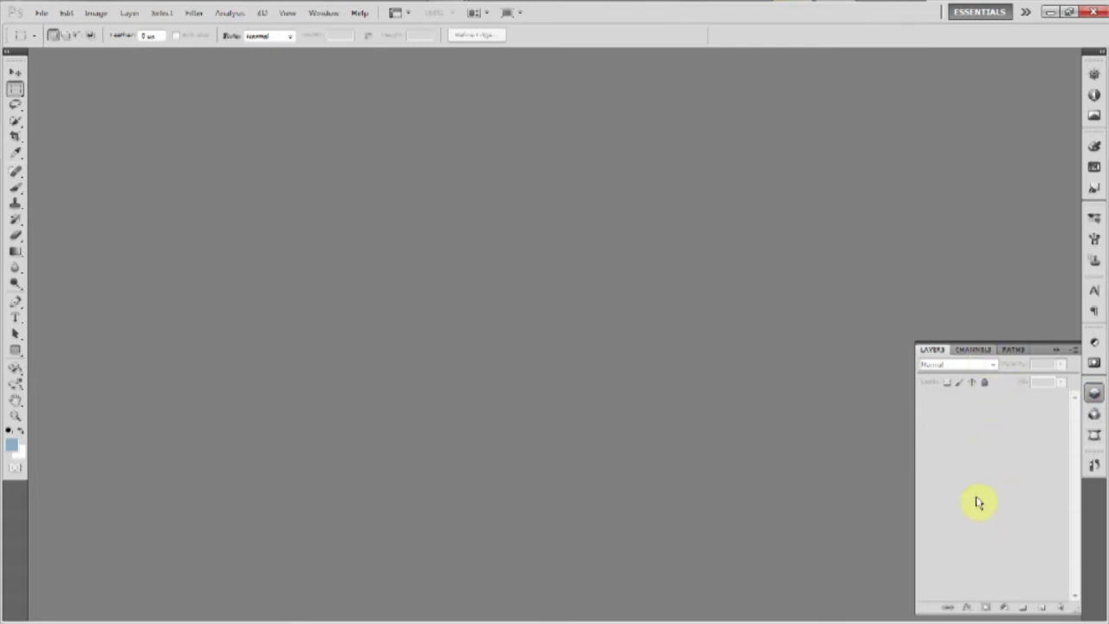
{"action": "left_click", "coordinate": [1095, 54]}
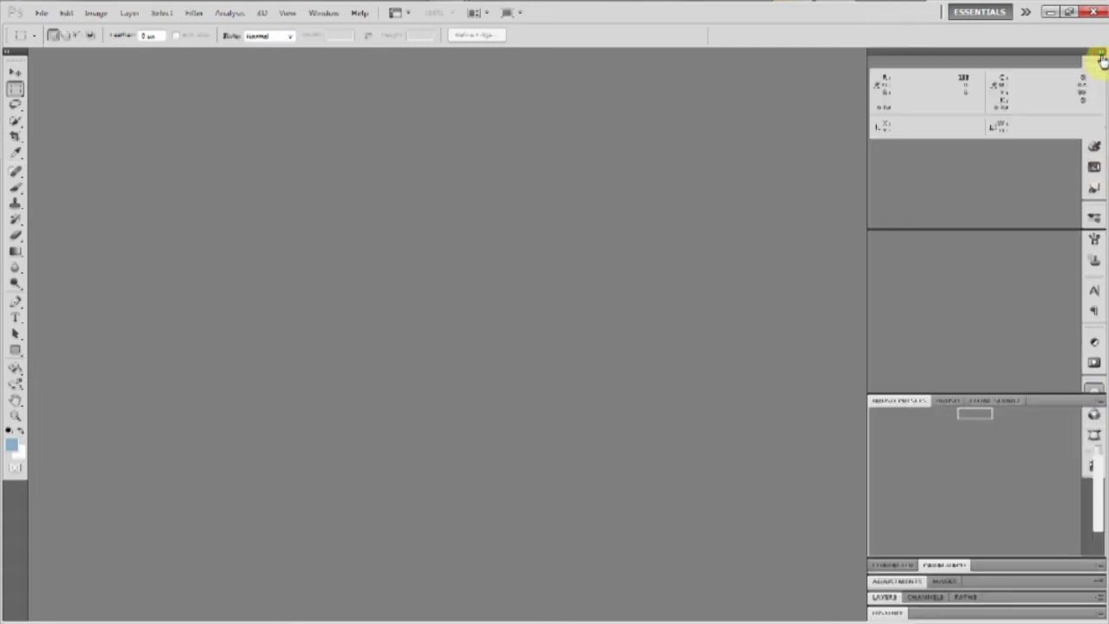
{"action": "left_click", "coordinate": [886, 598]}
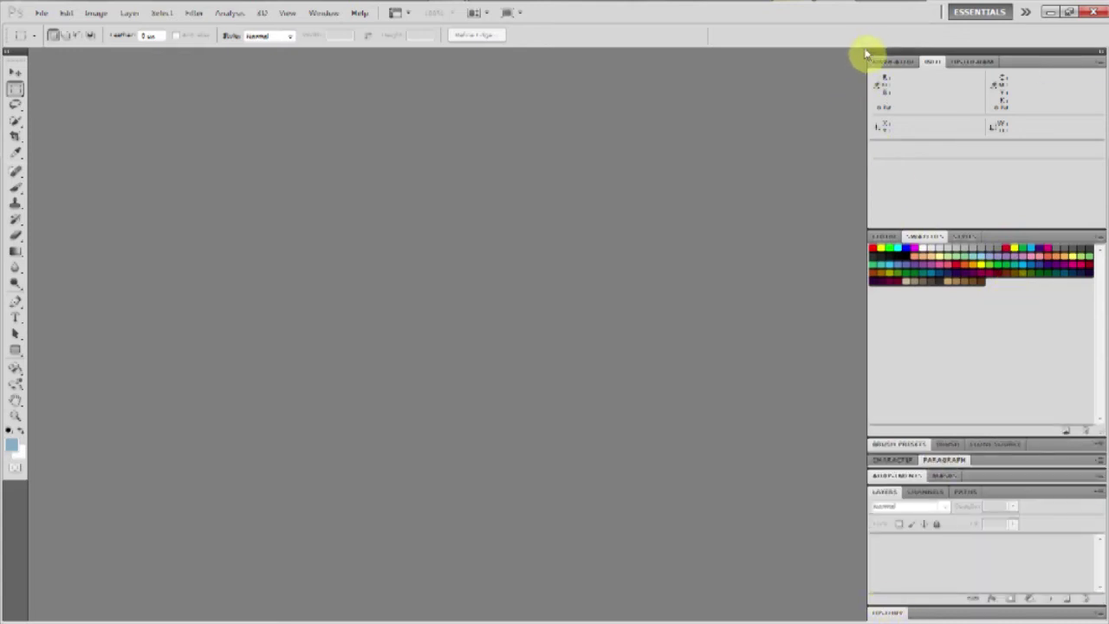
{"action": "left_click_drag", "start_coordinate": [870, 70], "coordinate": [1015, 61]}
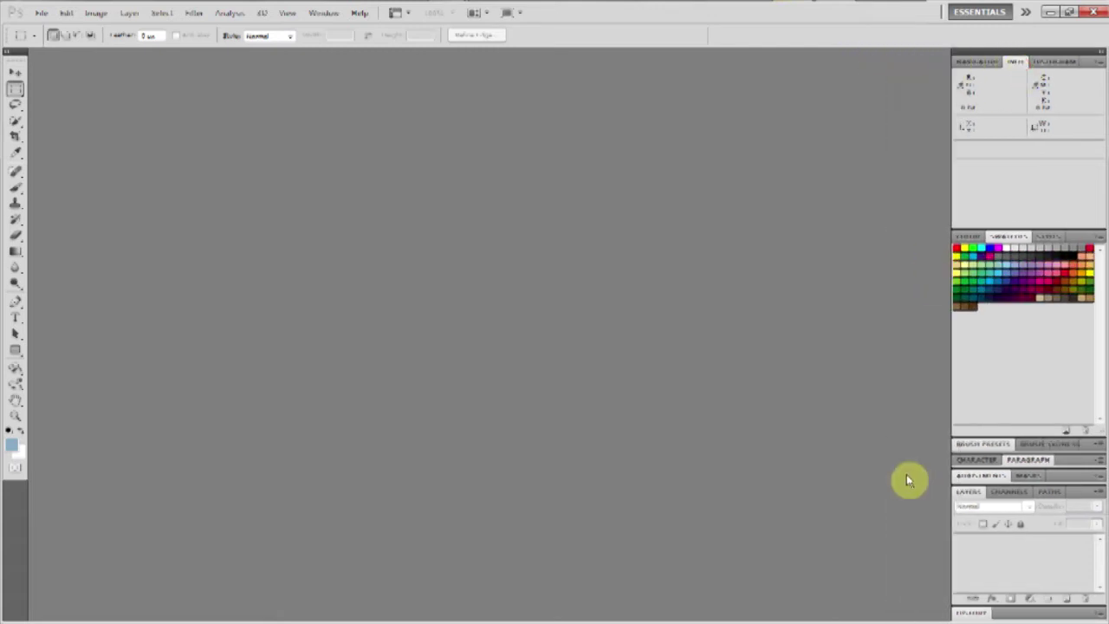
- Start a new document named 3D Name Tutorial with a width of 1920 pixels and a height of 1080 pixels
{"action": "left_click", "coordinate": [41, 16]}
{"action": "left_click", "coordinate": [54, 30]}
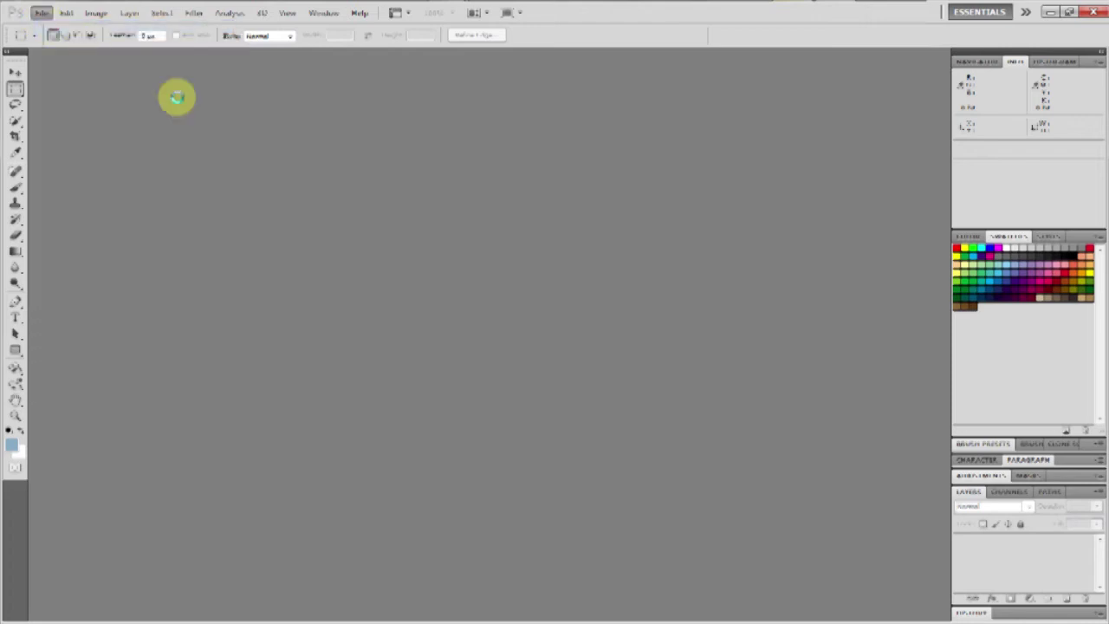
{"action": "left_click_drag", "start_coordinate": [298, 152], "coordinate": [497, 185]}
{"action": "type", "text": "44"}
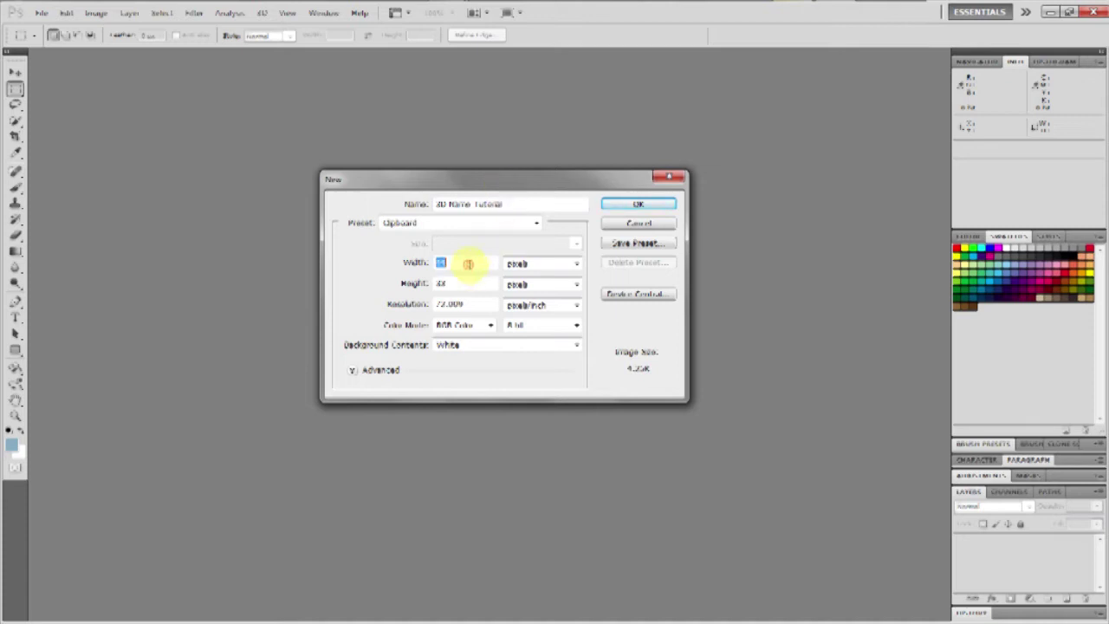
{"action": "type", "text": "19"}
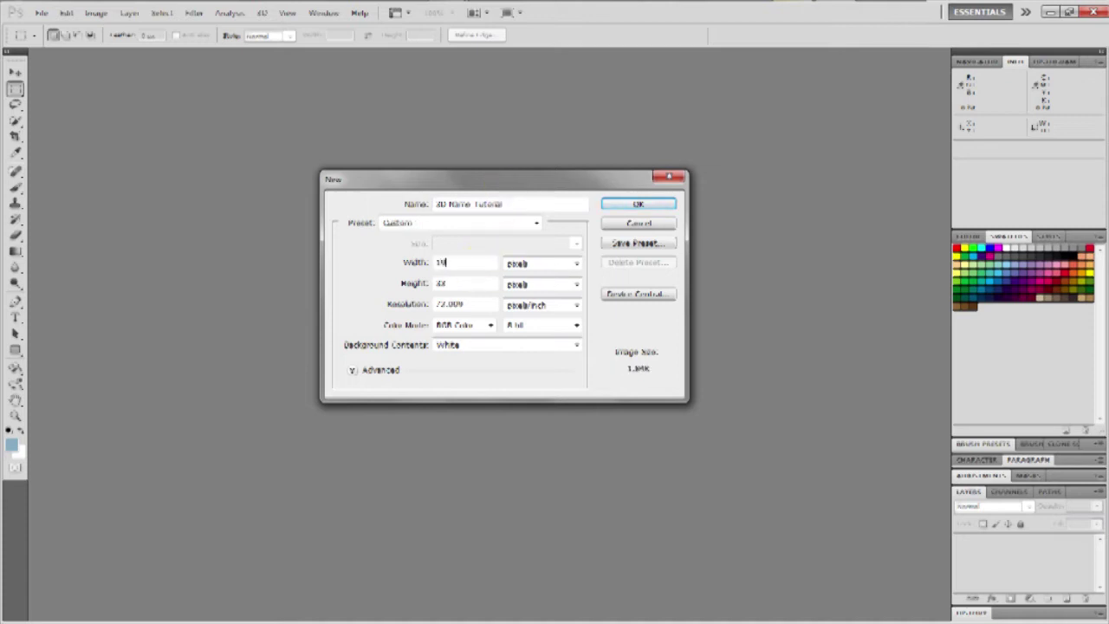
{"action": "type", "text": "20"}
{"action": "double_click", "coordinate": [463, 287]}
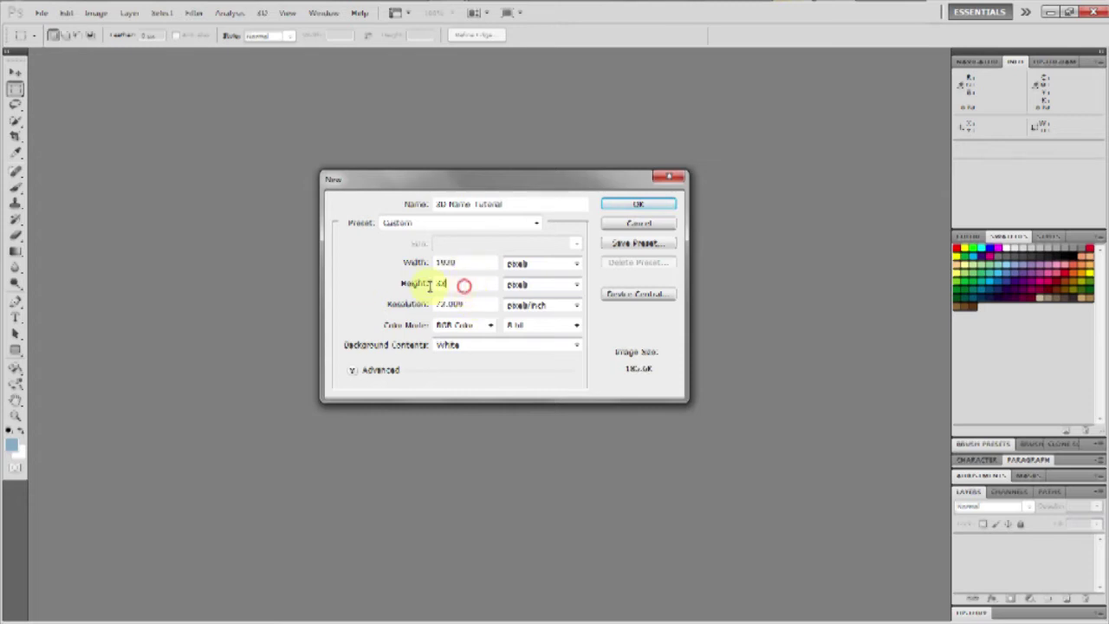
{"action": "type", "text": "1080"}
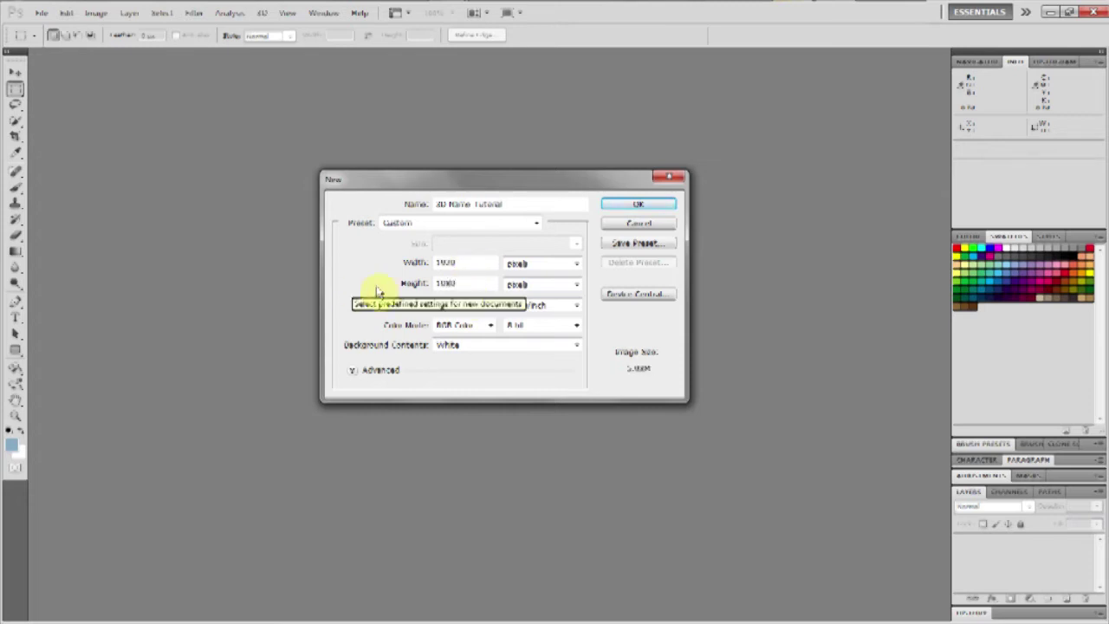
- Set the new document's resolution to 300 pixels/inch and create it
{"action": "left_click", "coordinate": [475, 303]}
{"action": "double_click", "coordinate": [475, 303]}
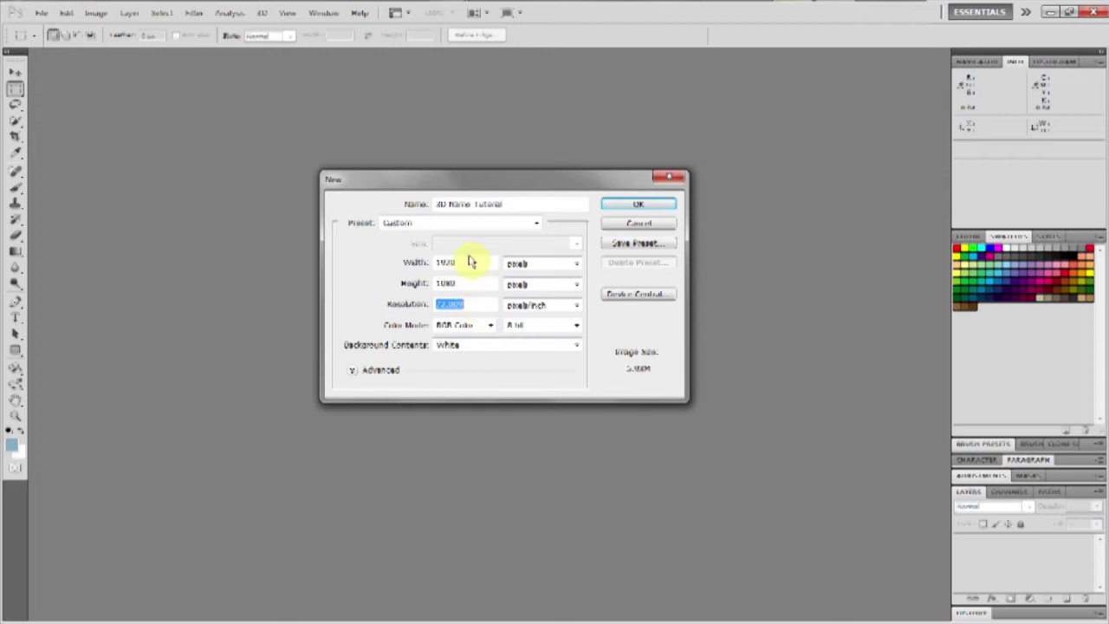
{"action": "double_click", "coordinate": [468, 264]}
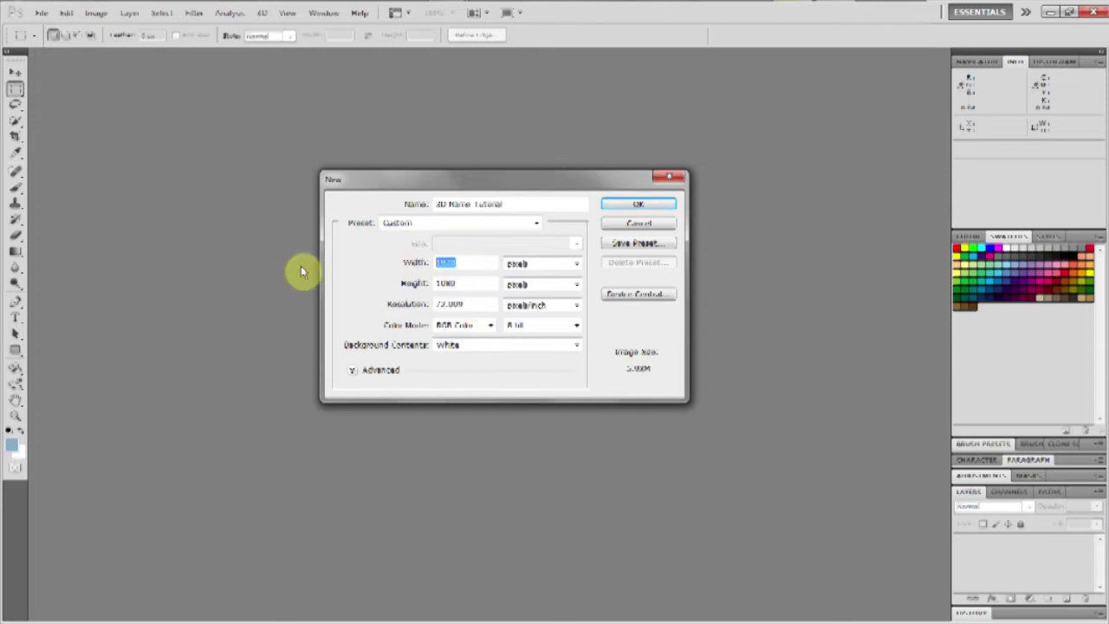
{"action": "double_click", "coordinate": [459, 304]}
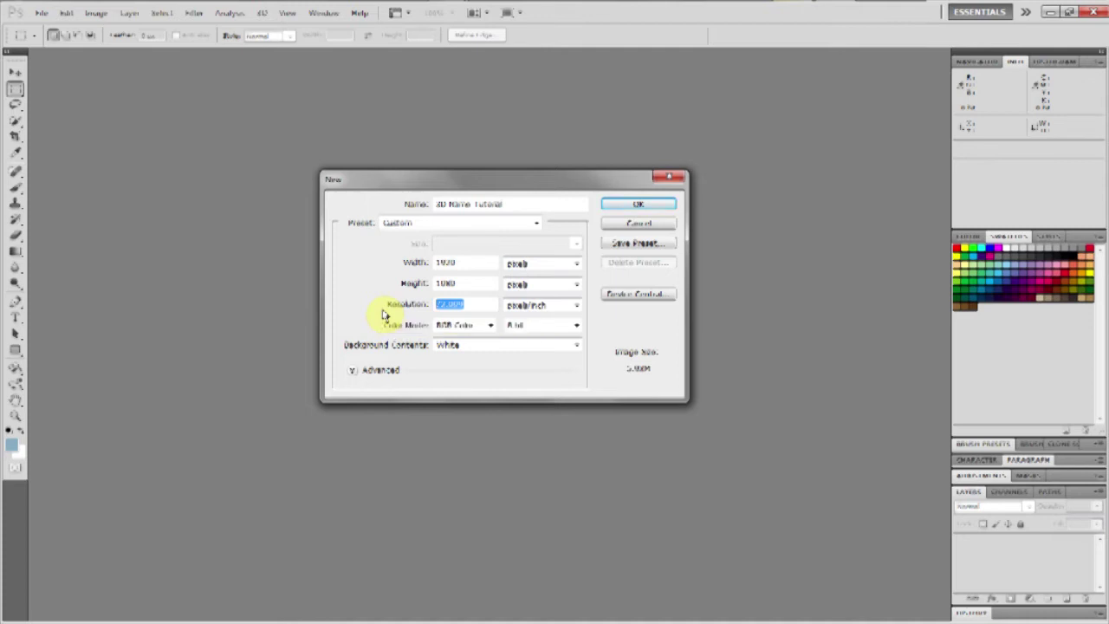
{"action": "type", "text": "4"}
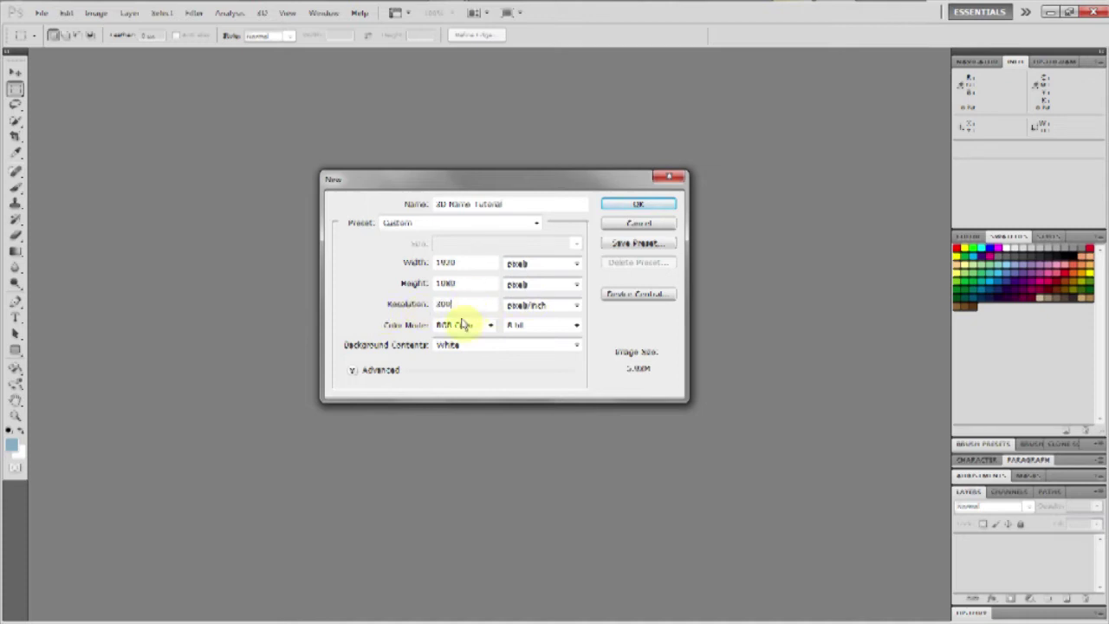
{"action": "left_click", "coordinate": [606, 207]}
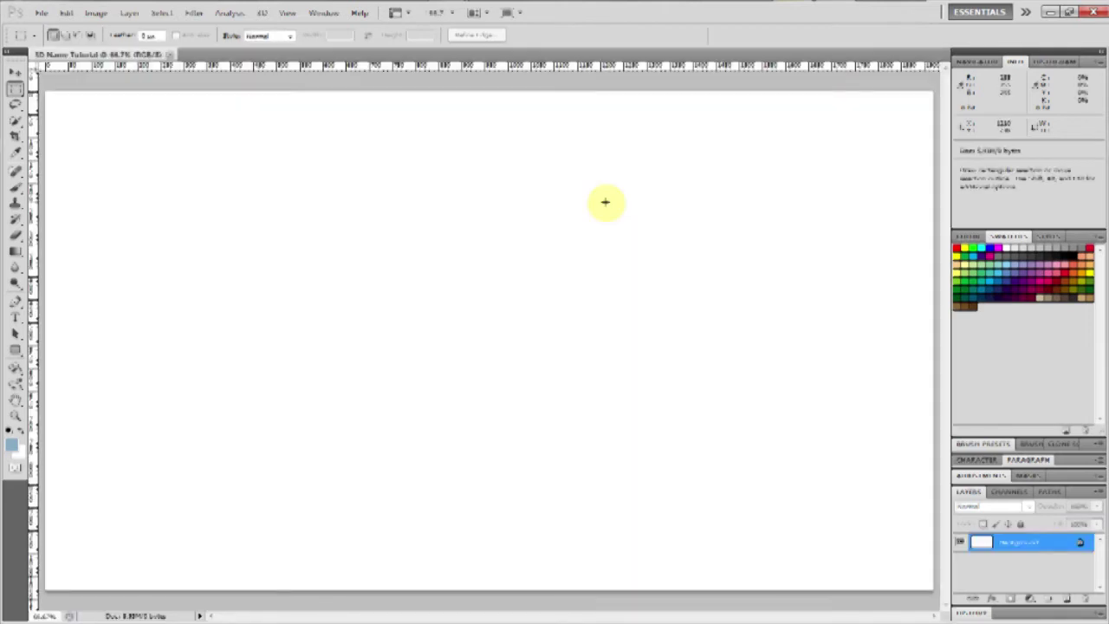
- Convert the locked Background layer into a regular layer, keeping the default name
{"action": "key", "text": "ctrl+minus"}
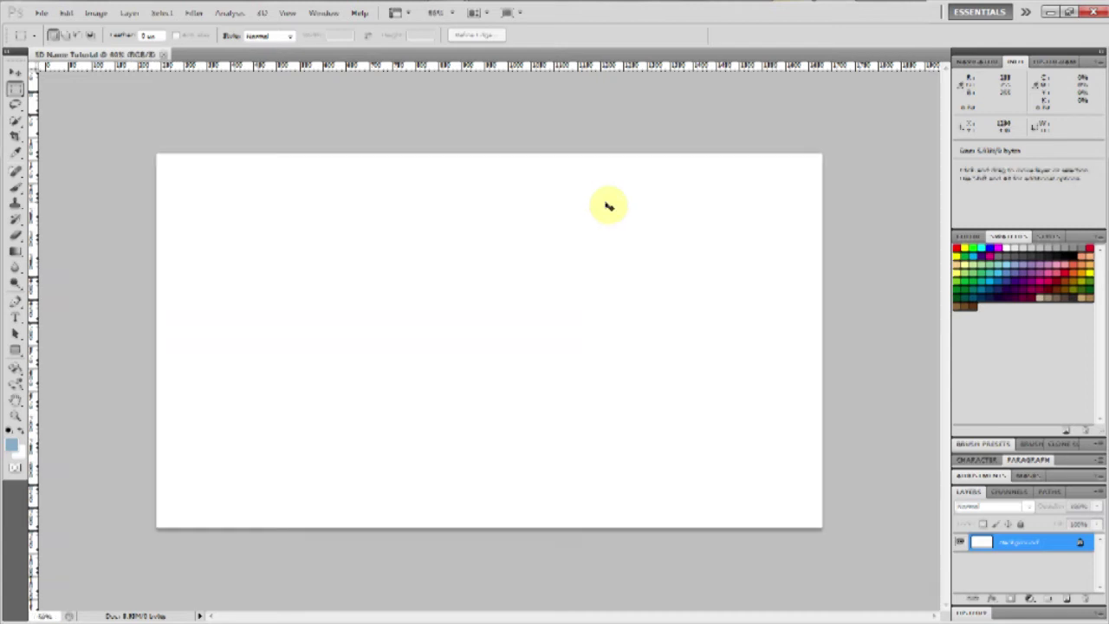
{"action": "double_click", "coordinate": [1056, 548]}
{"action": "key", "text": "Return"}
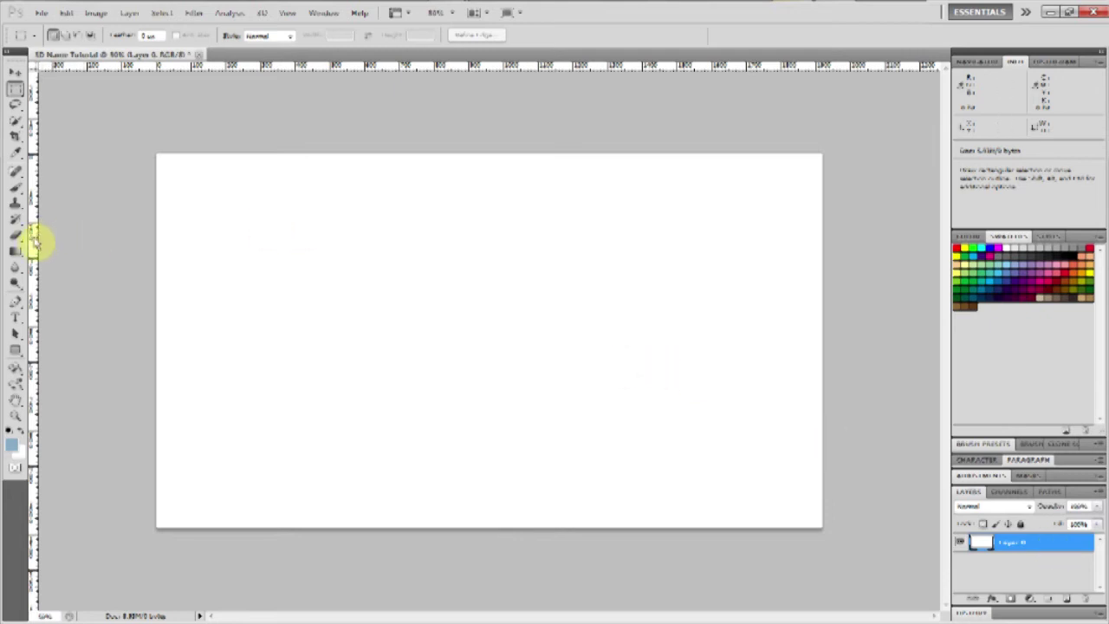
- Add a horizontal text layer with the first name in capital letters on the left half of the canvas
{"action": "left_click", "coordinate": [16, 318]}
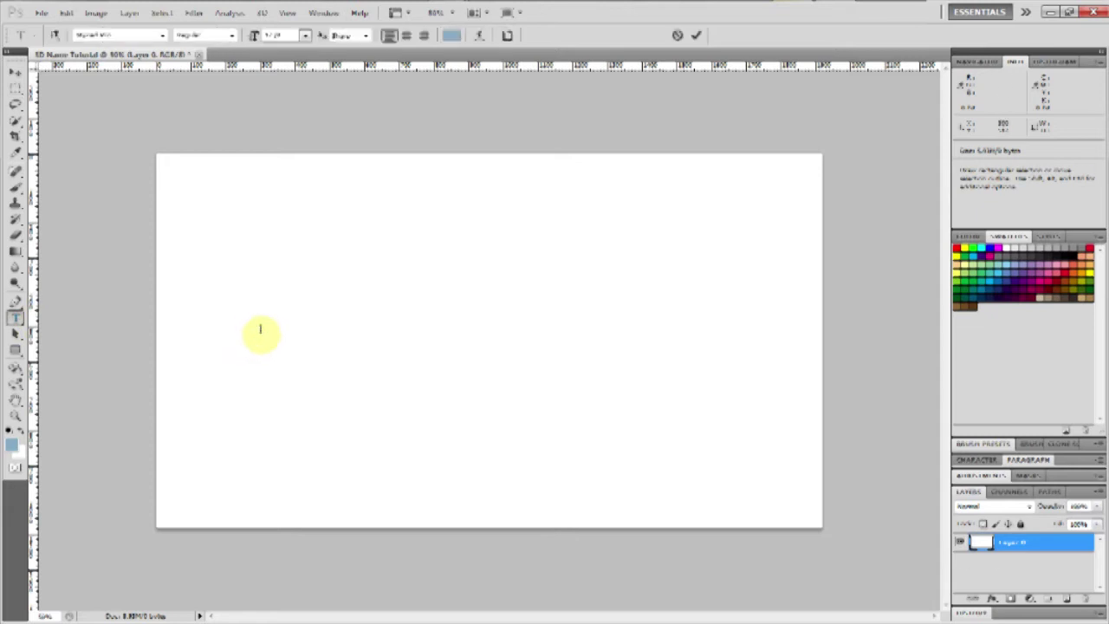
{"action": "left_click", "coordinate": [260, 328]}
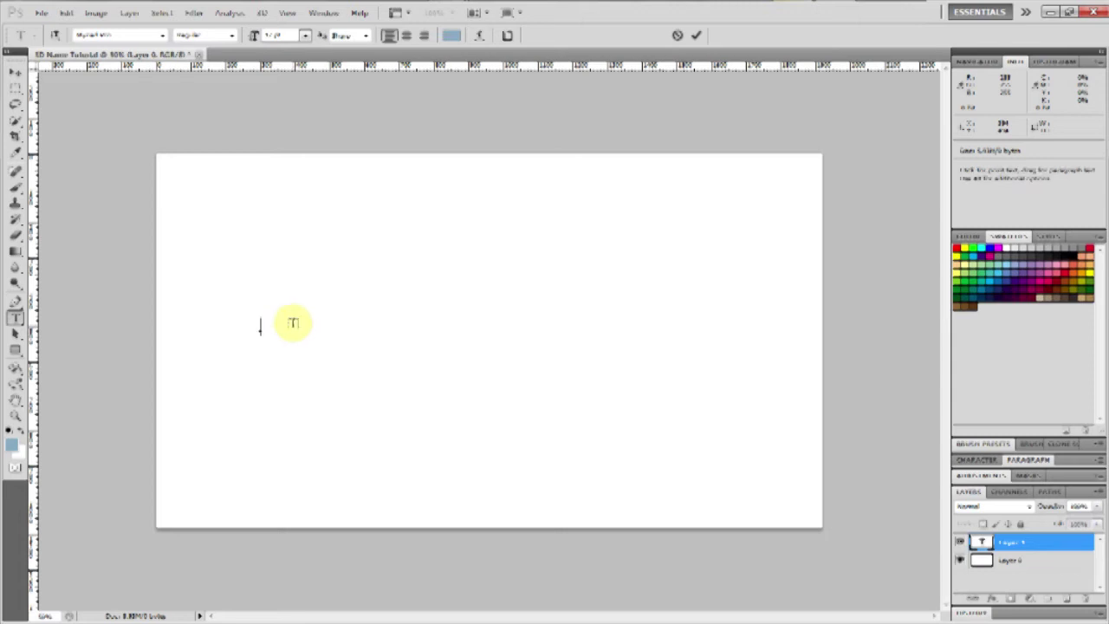
{"action": "type", "text": "TAJH"}
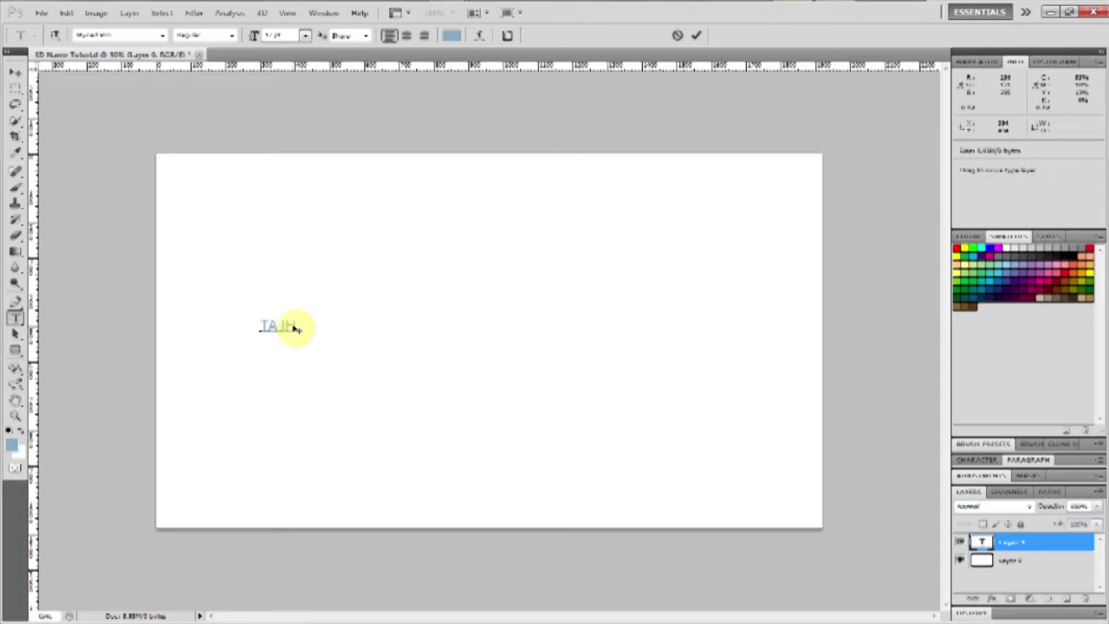
- Try to enlarge the name text slightly by scaling its bounding box
{"action": "key", "text": "ctrl"}
{"action": "mouse_move", "coordinate": [297, 333]}
{"action": "left_mouse_down"}
{"action": "mouse_move", "coordinate": [455, 420]}
{"action": "mouse_move", "coordinate": [651, 503]}
{"action": "mouse_move", "coordinate": [486, 379]}
{"action": "mouse_move", "coordinate": [630, 453]}
{"action": "mouse_move", "coordinate": [505, 384]}
{"action": "mouse_move", "coordinate": [315, 330]}
{"action": "left_mouse_up"}
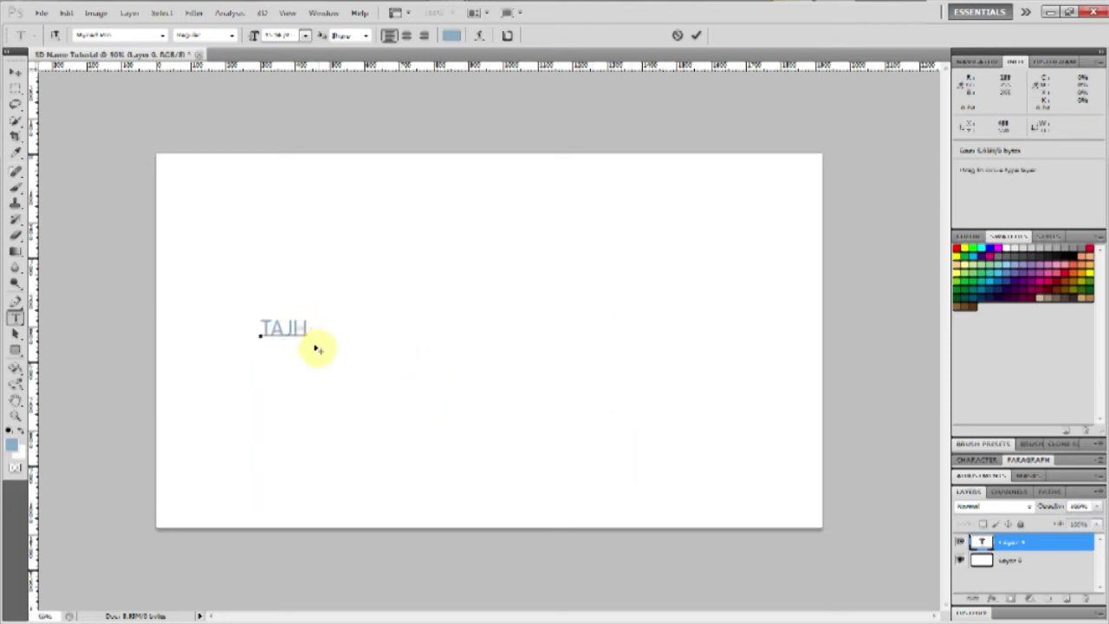
{"action": "key", "text": "ctrl"}
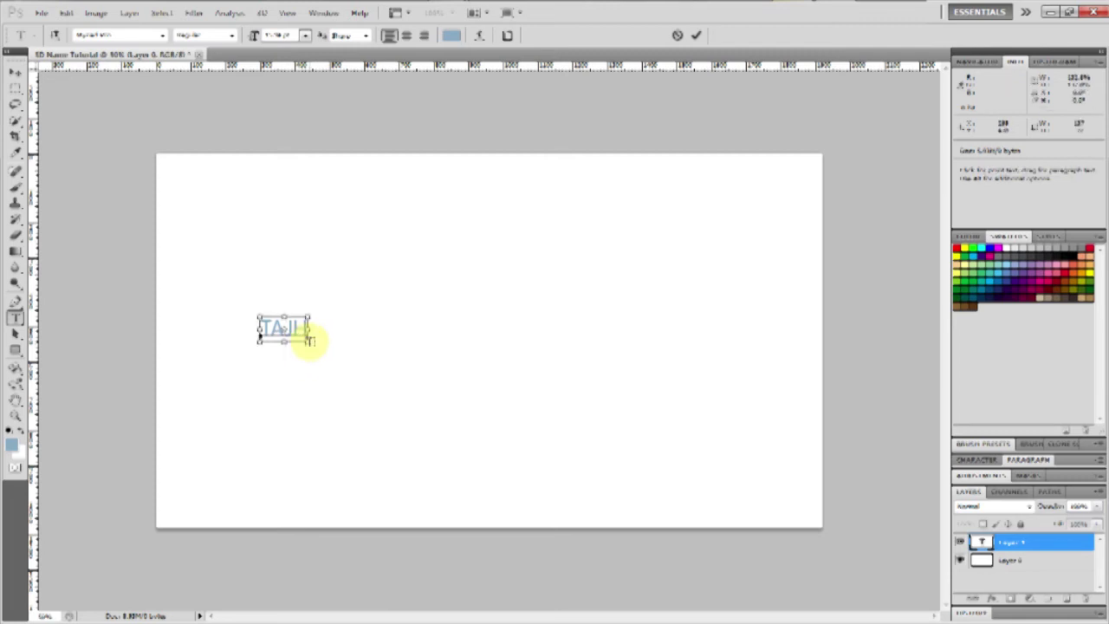
- Select the whole name text and enlarge its font size to about 161 pt
{"action": "double_click", "coordinate": [289, 330]}
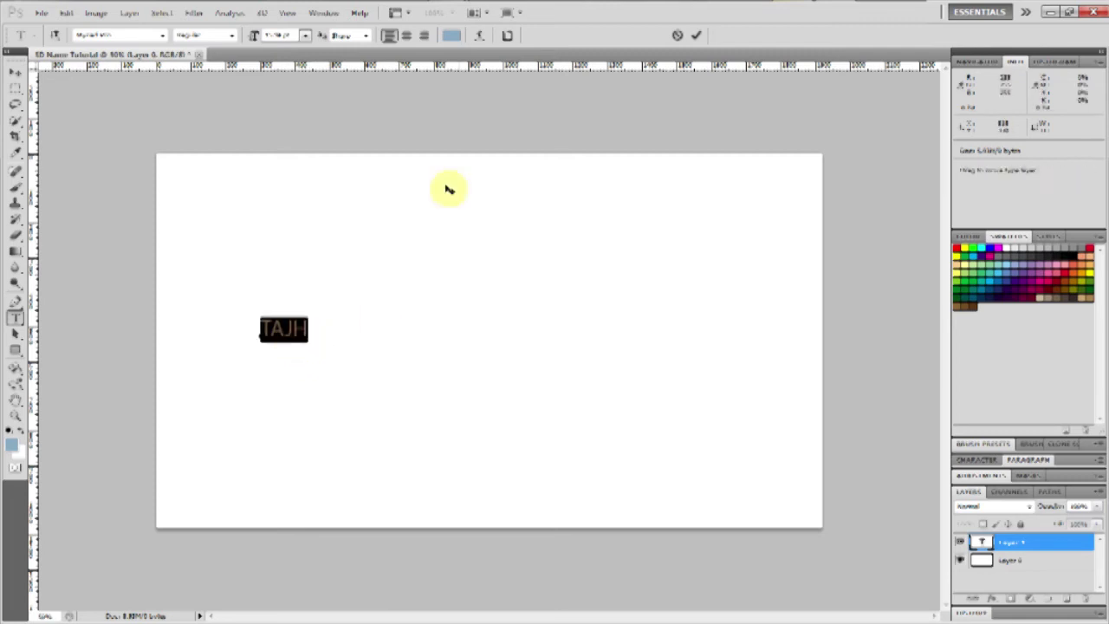
{"action": "left_click_drag", "start_coordinate": [252, 37], "coordinate": [359, 47]}
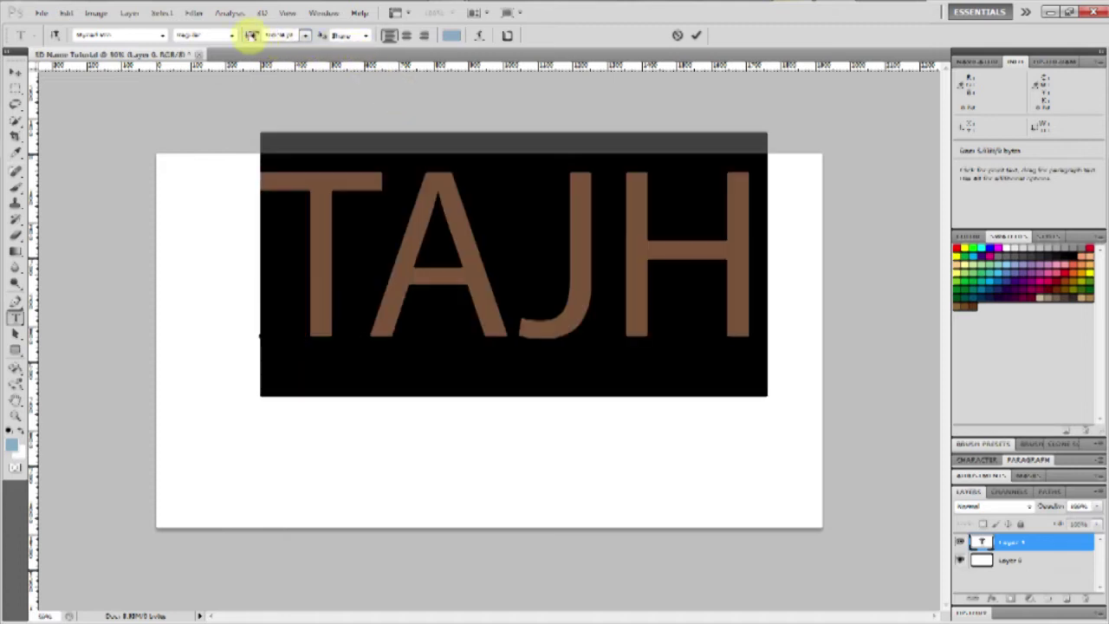
{"action": "mouse_move", "coordinate": [252, 39]}
{"action": "left_mouse_down"}
{"action": "mouse_move", "coordinate": [217, 40]}
{"action": "mouse_move", "coordinate": [277, 40]}
{"action": "mouse_move", "coordinate": [220, 54]}
{"action": "mouse_move", "coordinate": [223, 67]}
{"action": "mouse_move", "coordinate": [342, 67]}
{"action": "mouse_move", "coordinate": [246, 56]}
{"action": "left_mouse_up"}
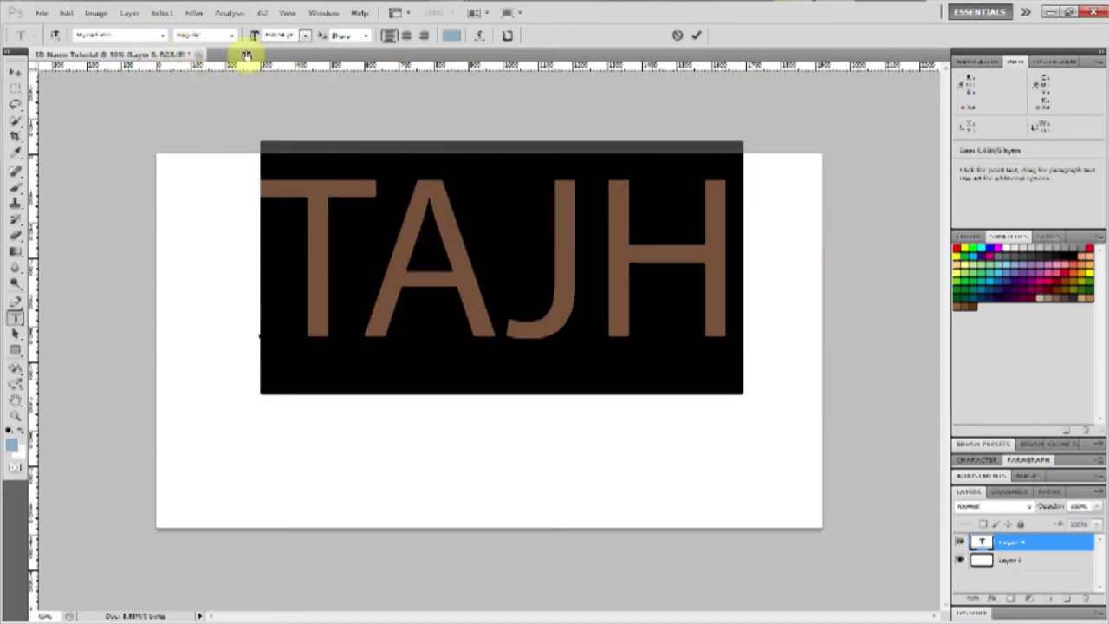
{"action": "left_click", "coordinate": [305, 34]}
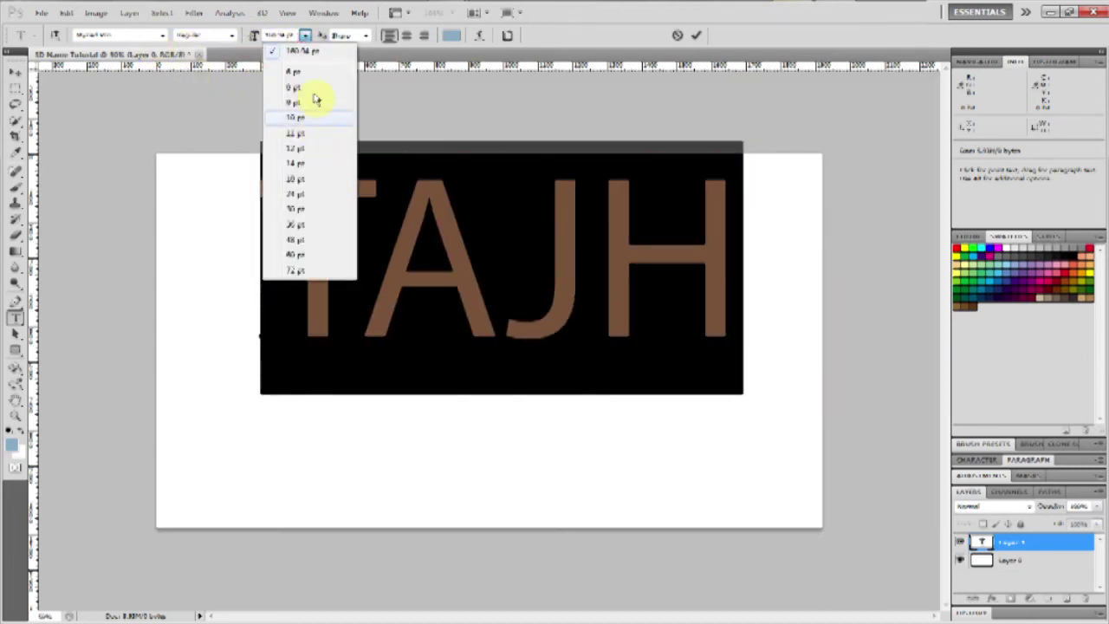
{"action": "left_click", "coordinate": [305, 35]}
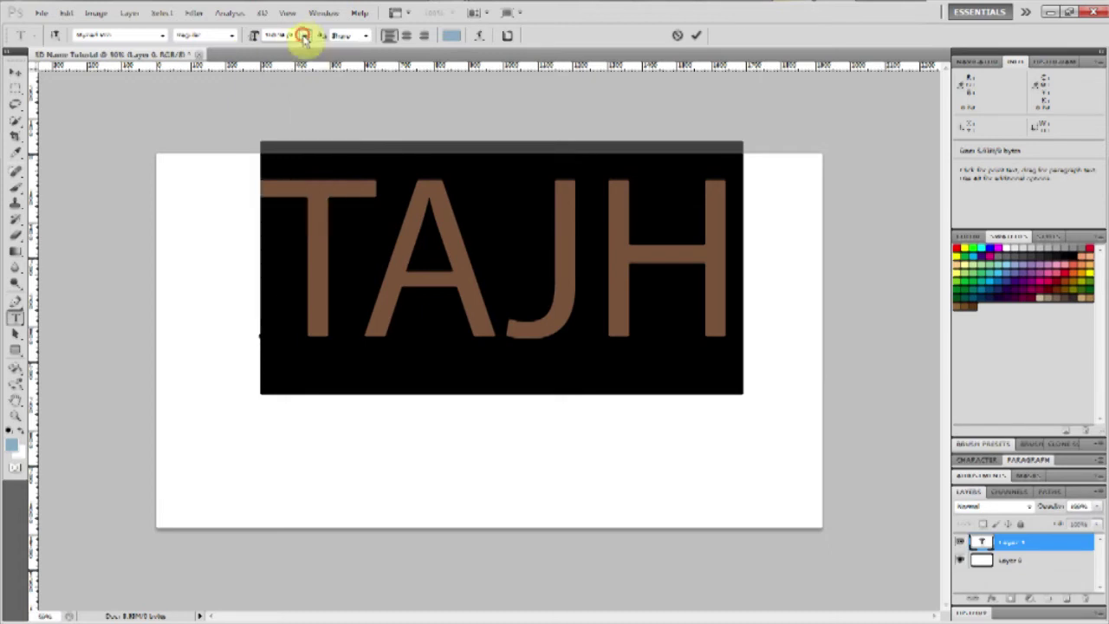
- Move the name text down to the middle of the canvas and reactivate the Type tool
{"action": "left_click", "coordinate": [18, 71]}
{"action": "left_click_drag", "start_coordinate": [471, 268], "coordinate": [481, 341]}
{"action": "left_click", "coordinate": [14, 317]}
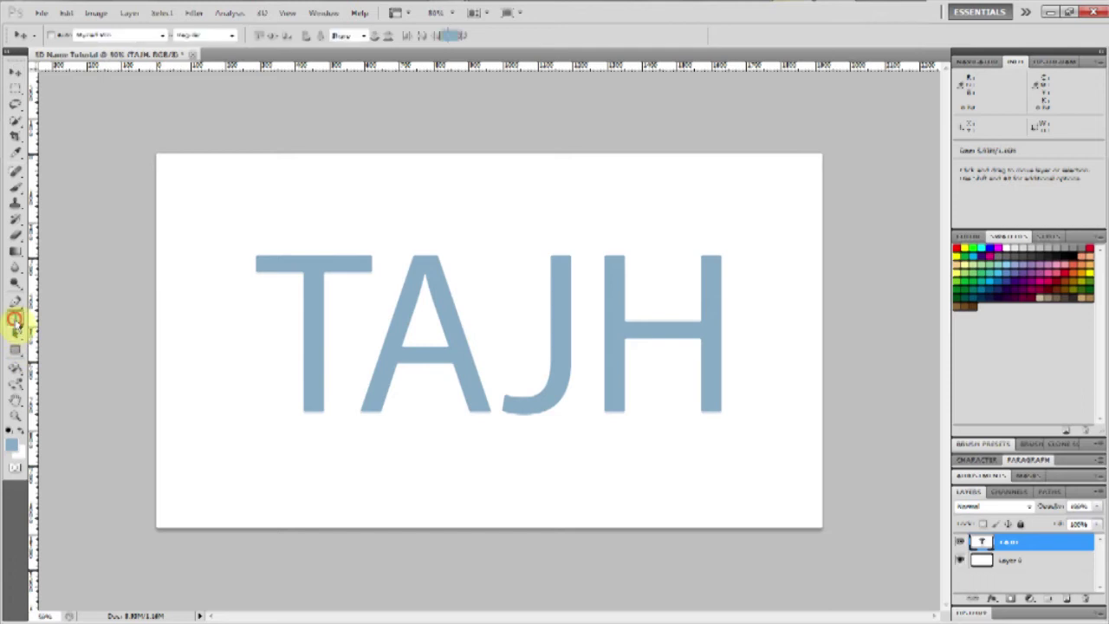
- Select the whole name text and change its color to black
{"action": "double_click", "coordinate": [426, 313]}
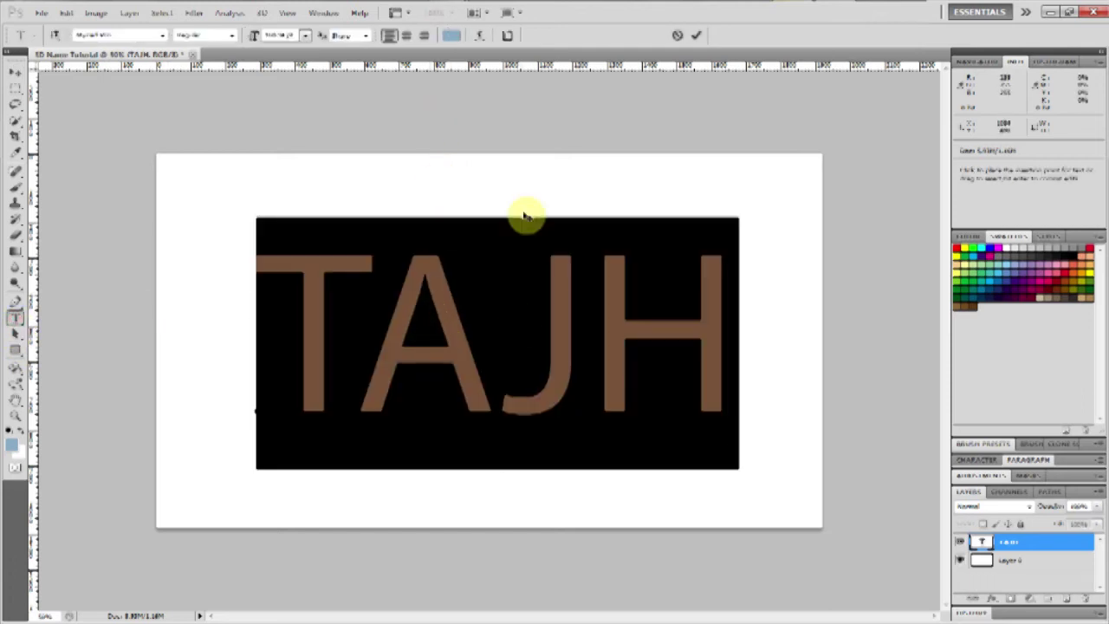
{"action": "left_click", "coordinate": [449, 41]}
{"action": "left_click", "coordinate": [310, 408]}
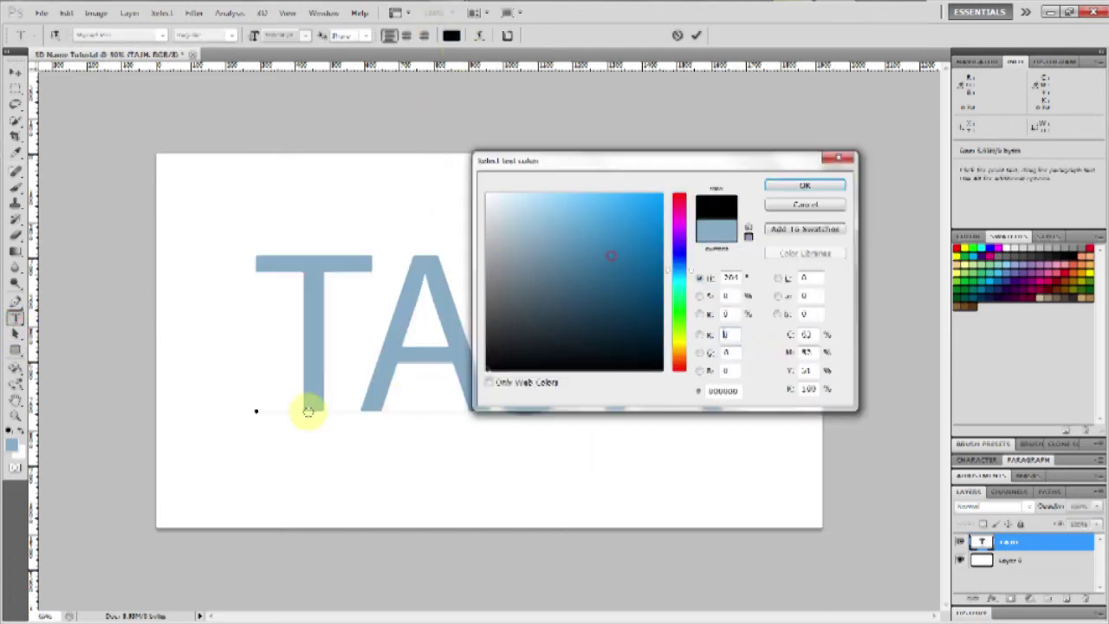
{"action": "left_click", "coordinate": [769, 187]}
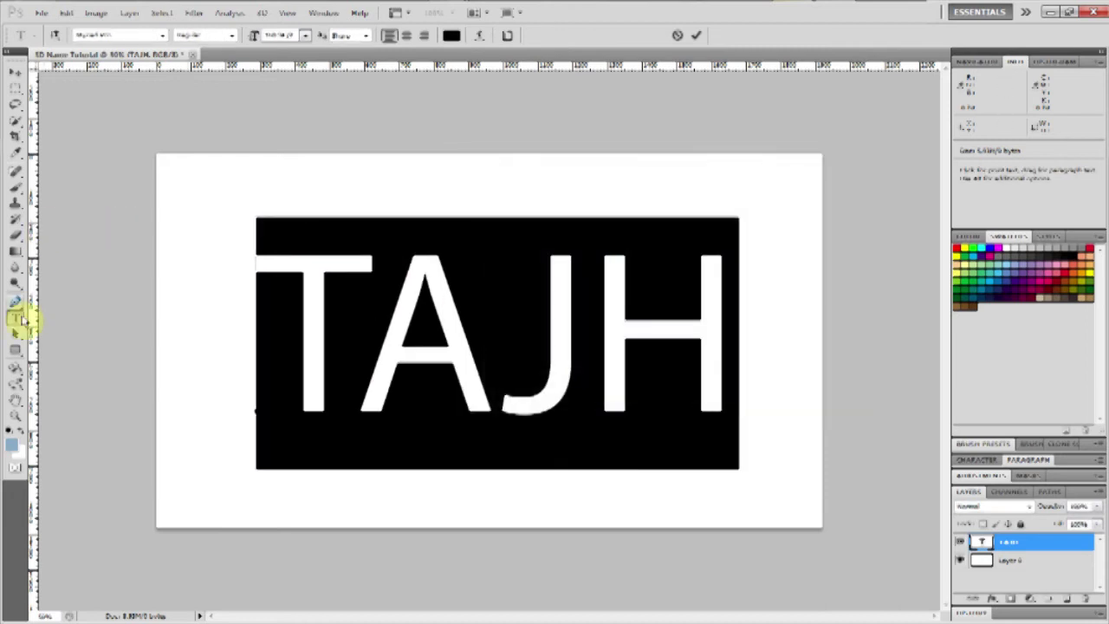
{"action": "left_click", "coordinate": [426, 346]}
{"action": "double_click", "coordinate": [425, 347]}
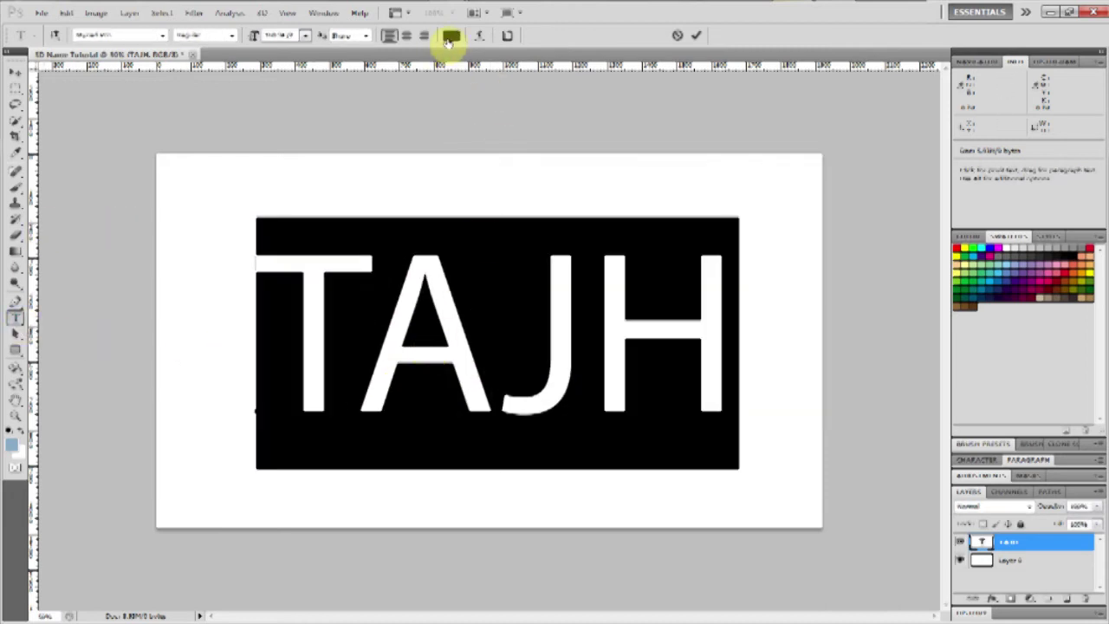
{"action": "left_click", "coordinate": [458, 314]}
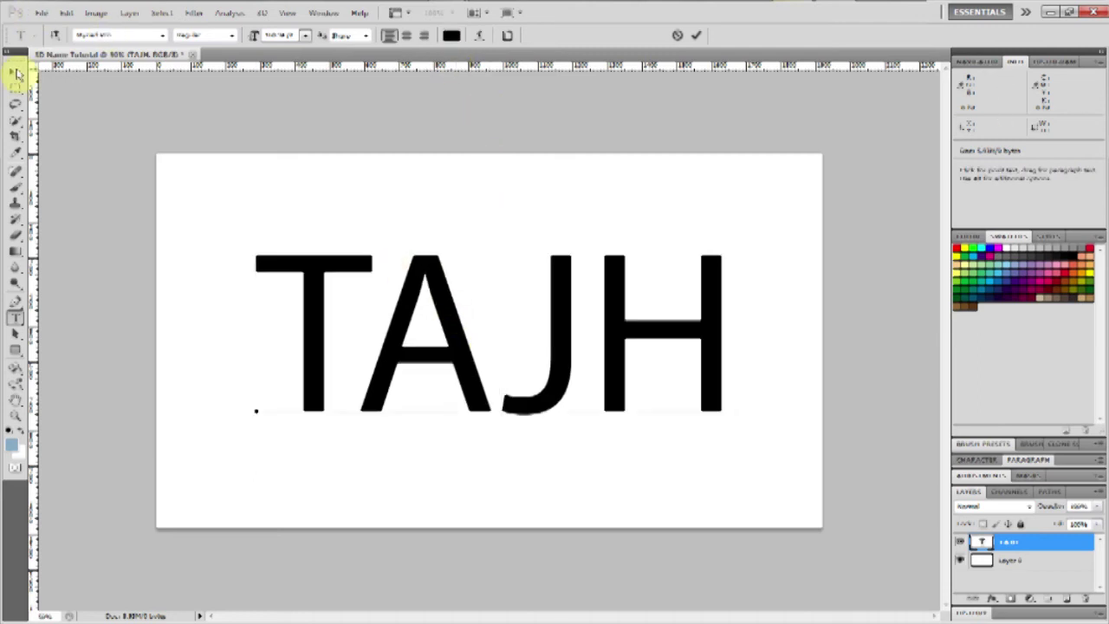
- Try successive font families on the whole name text, starting from the beginning of the font list, until a wide, rounded techno typeface is applied
{"action": "double_click", "coordinate": [463, 329]}
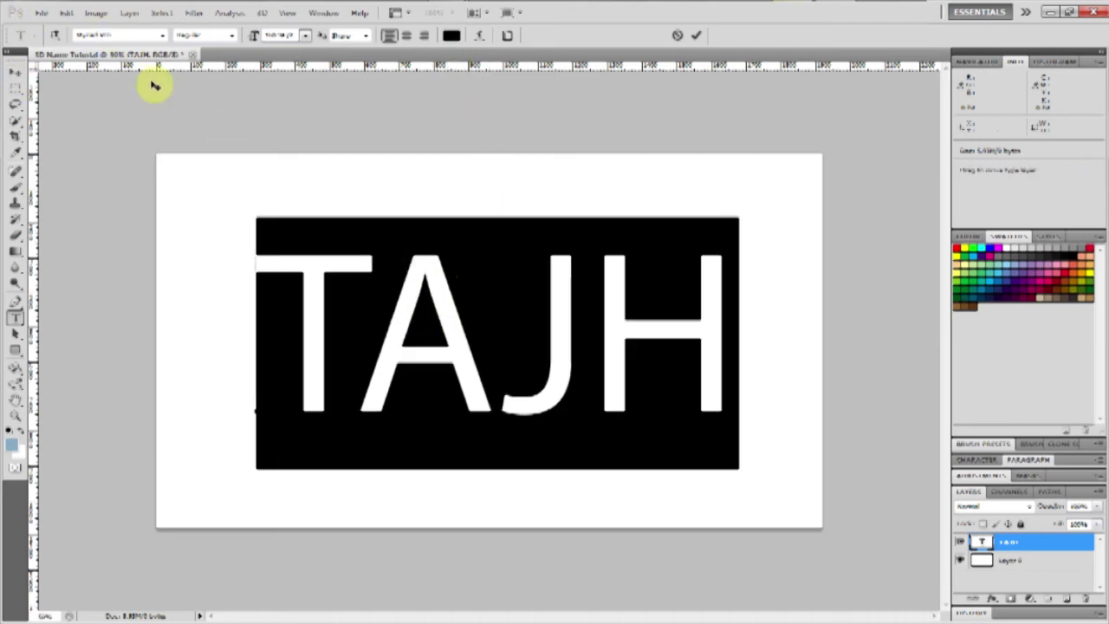
{"action": "left_click", "coordinate": [162, 35]}
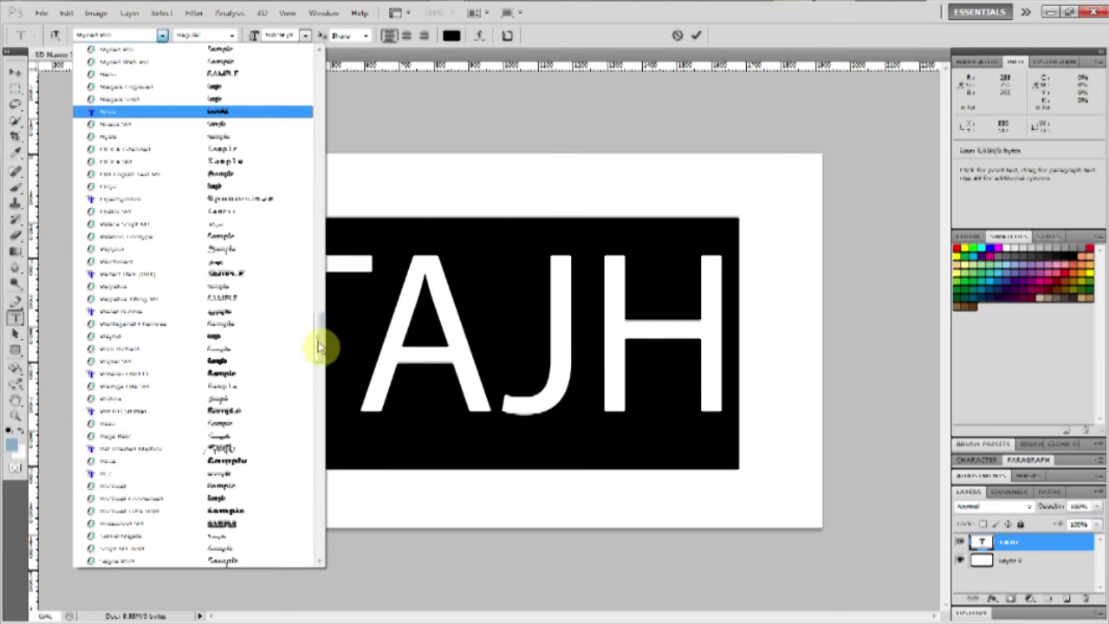
{"action": "left_click_drag", "start_coordinate": [319, 346], "coordinate": [318, 75]}
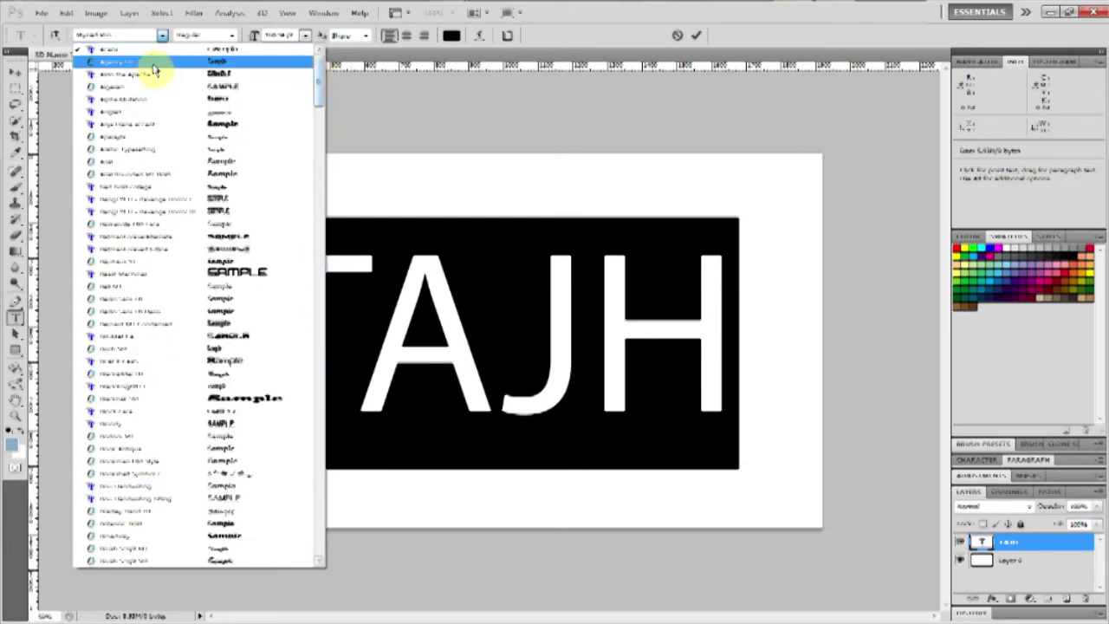
{"action": "left_click", "coordinate": [117, 53]}
{"action": "left_click", "coordinate": [111, 35]}
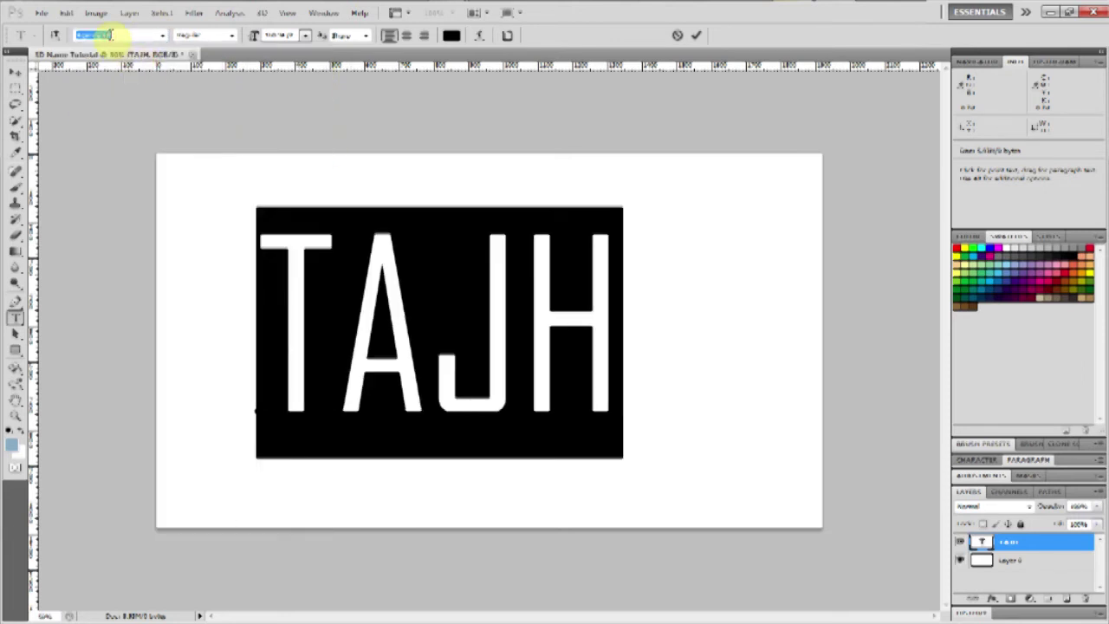
{"action": "key", "text": "Down"}
{"action": "key", "text": "Down"}
{"action": "key", "text": "Down"}
{"action": "key", "text": "Down"}
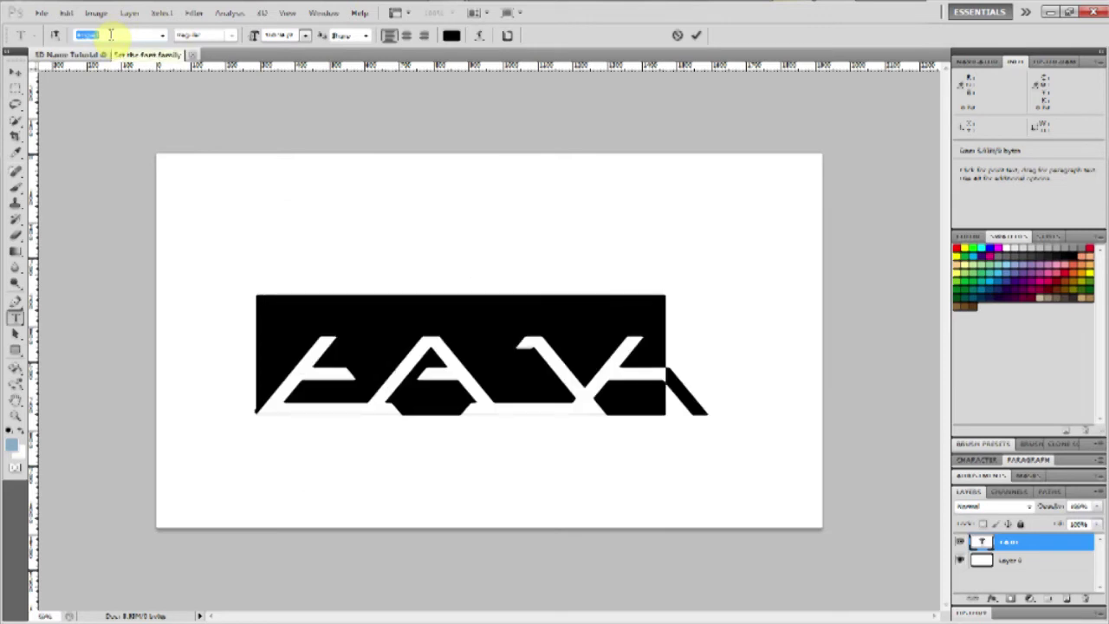
{"action": "key", "text": "Down"}
{"action": "key", "text": "Down"}
{"action": "key", "text": "Down"}
{"action": "key", "text": "Down"}
{"action": "key", "text": "Down"}
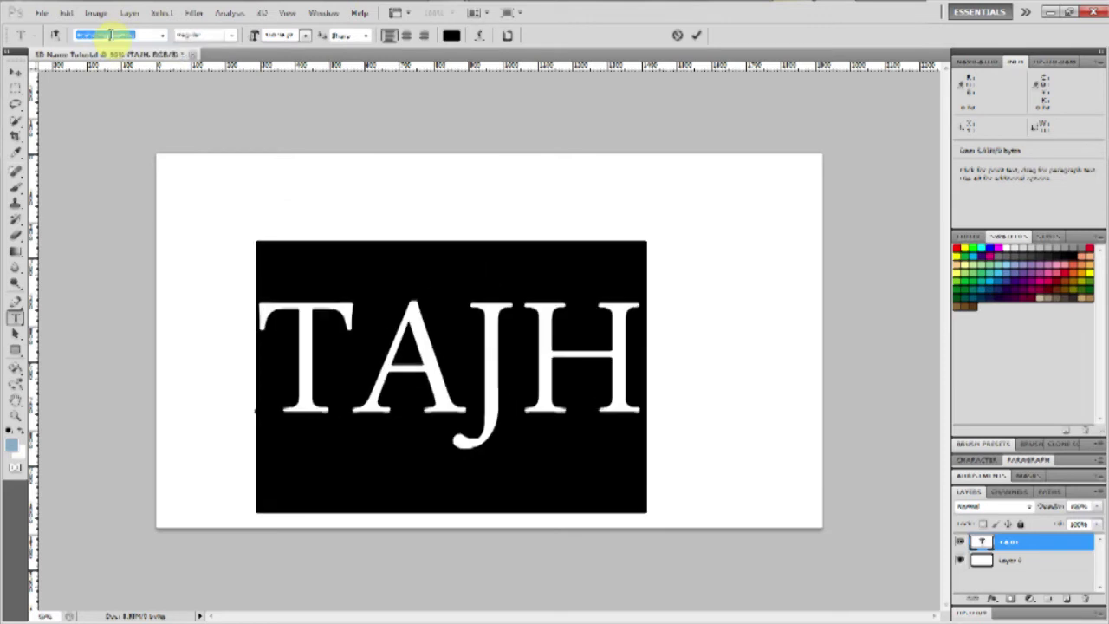
{"action": "key", "text": "Down"}
{"action": "key", "text": "Down"}
{"action": "key", "text": "Down"}
{"action": "key", "text": "Down"}
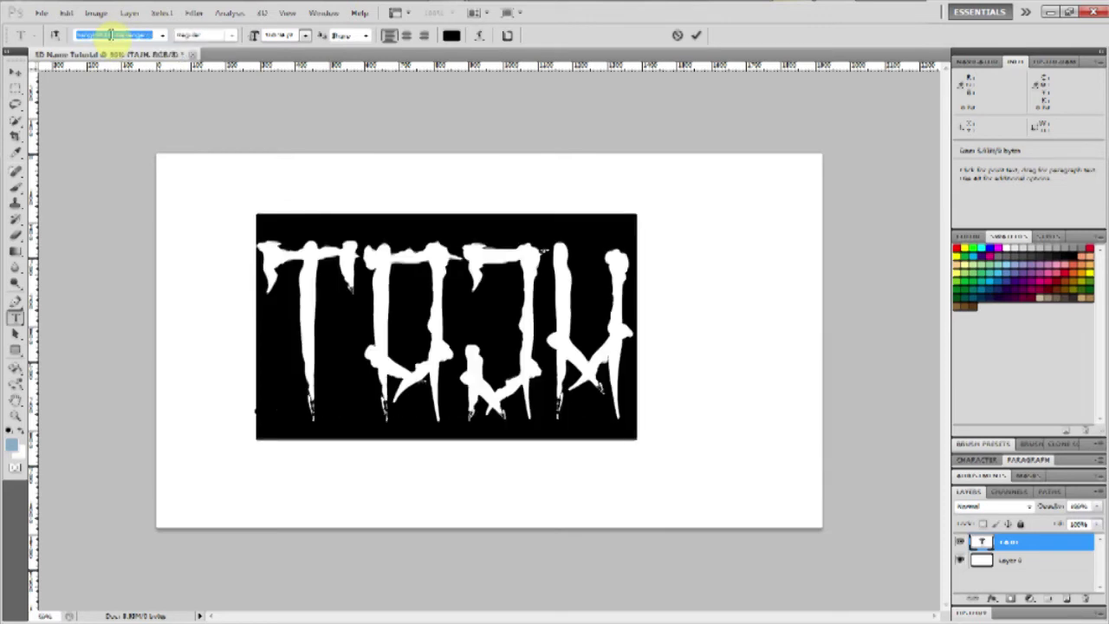
{"action": "key", "text": "Down"}
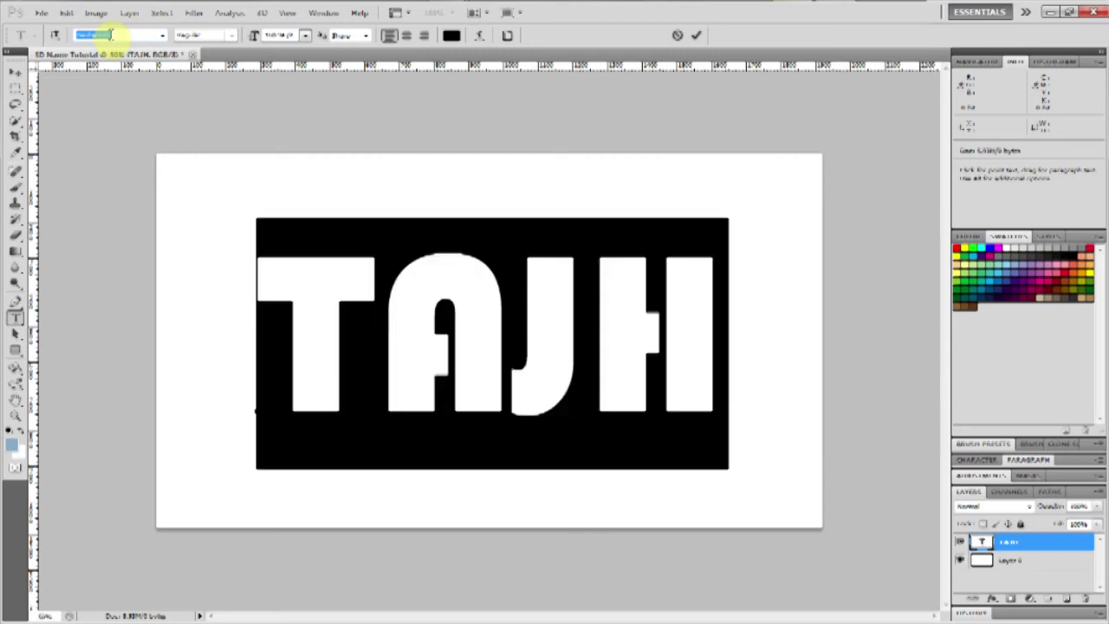
{"action": "key", "text": "Down"}
{"action": "key", "text": "Down"}
{"action": "key", "text": "Down"}
{"action": "key", "text": "Down"}
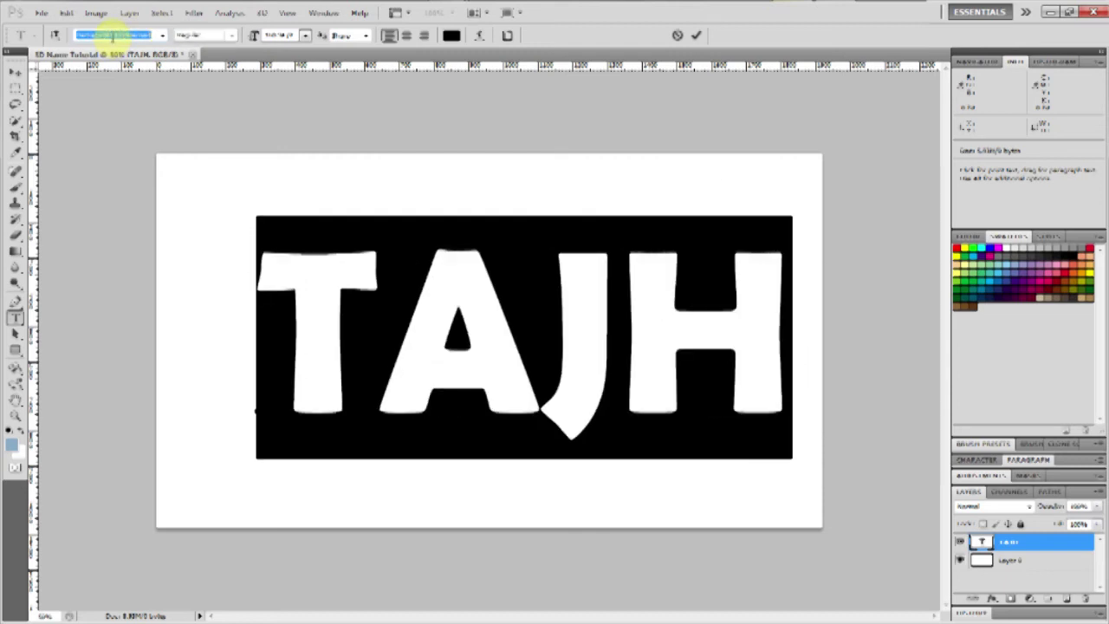
{"action": "key", "text": "Down"}
{"action": "key", "text": "Down"}
{"action": "key", "text": "Down"}
{"action": "key", "text": "Down"}
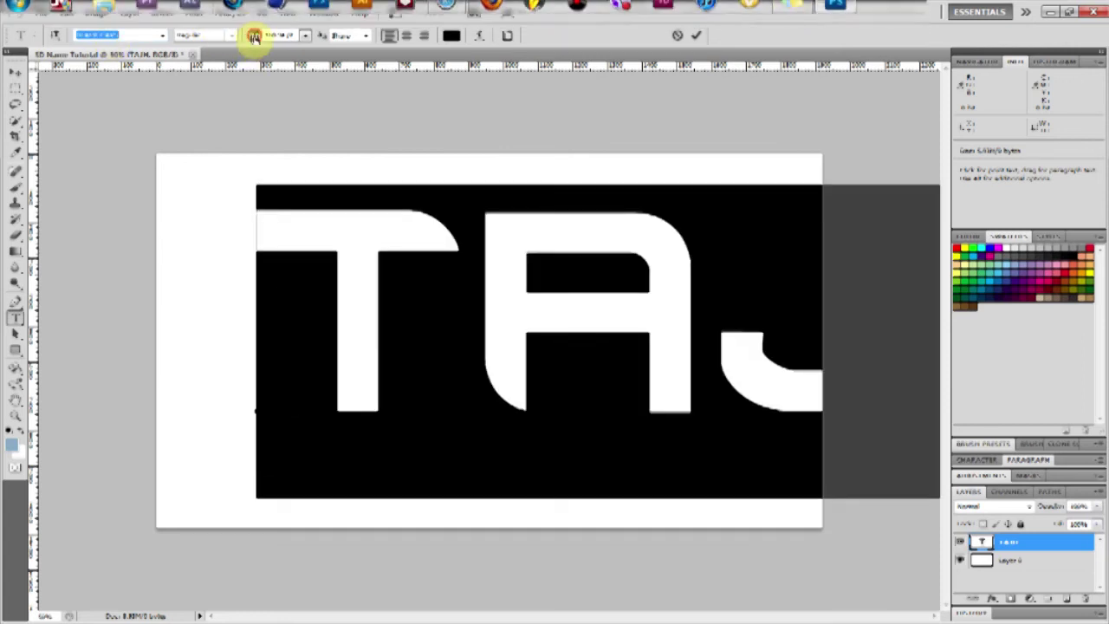
- Reduce the font size until the whole name fits within the canvas width, and move the text to the canvas center
{"action": "key", "text": "Down"}
{"action": "key", "text": "Down"}
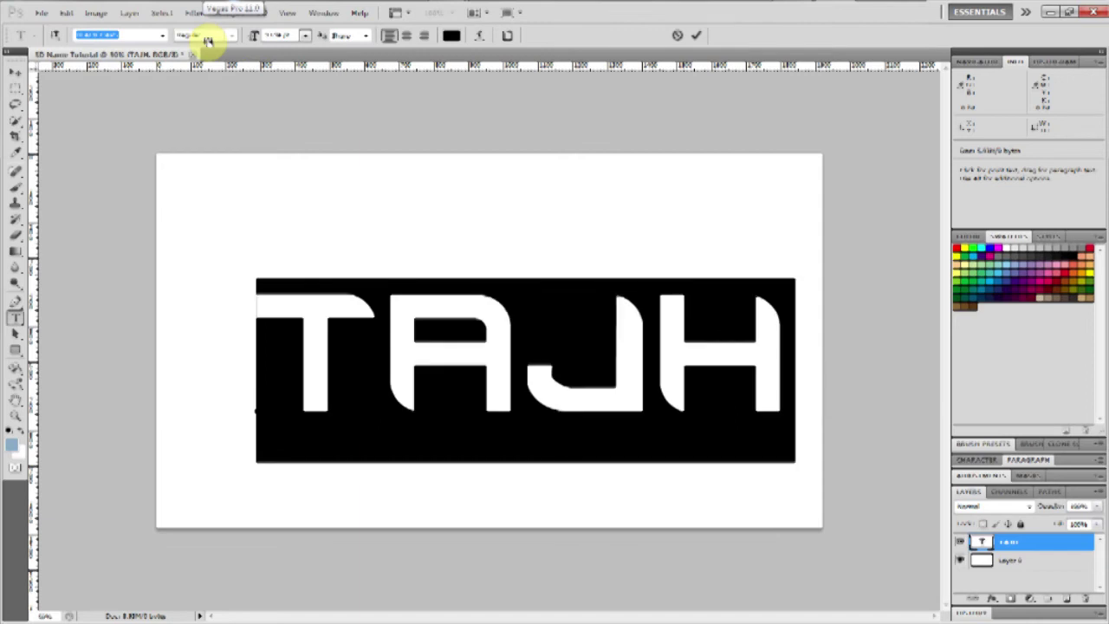
{"action": "key", "text": "Down"}
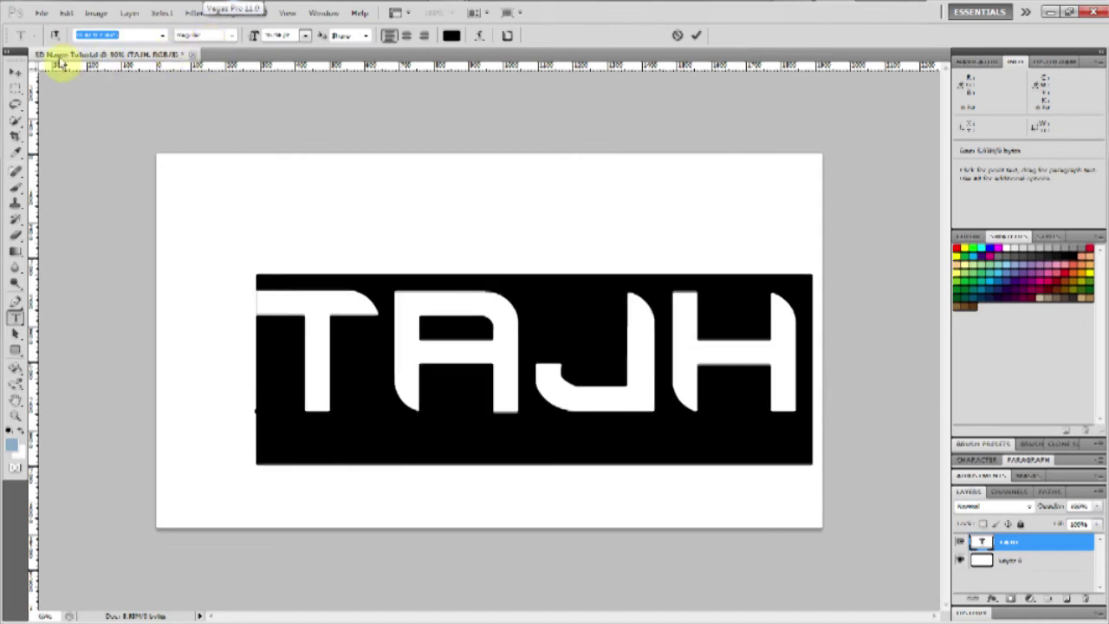
{"action": "left_click", "coordinate": [14, 71]}
{"action": "left_click_drag", "start_coordinate": [459, 341], "coordinate": [426, 334]}
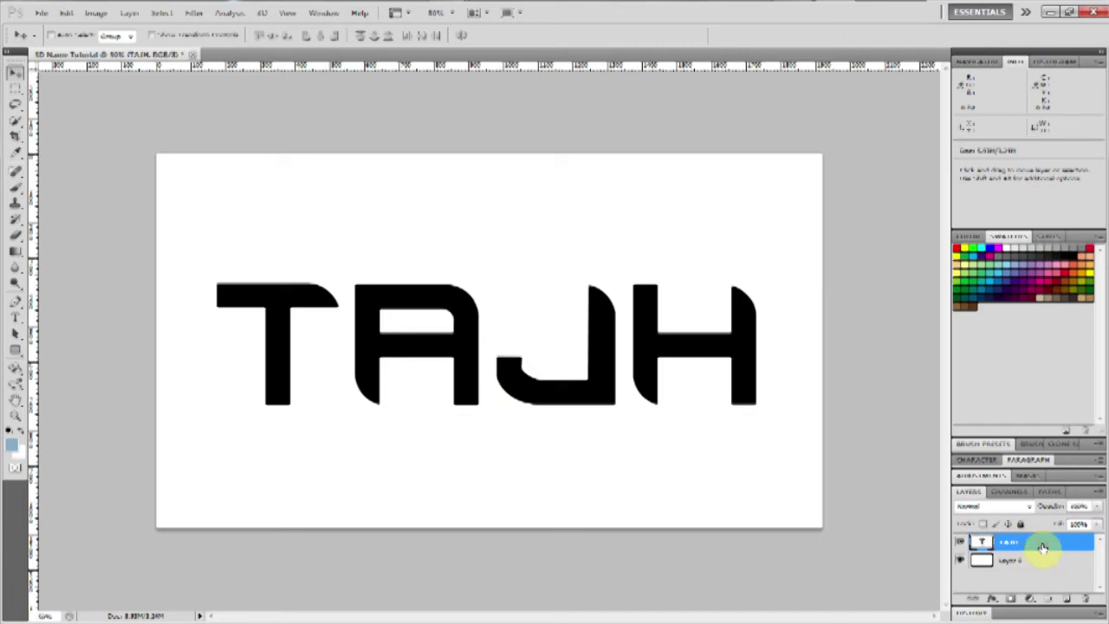
- Duplicate the name text layer and hide the duplicate
{"action": "right_click", "coordinate": [1044, 546]}
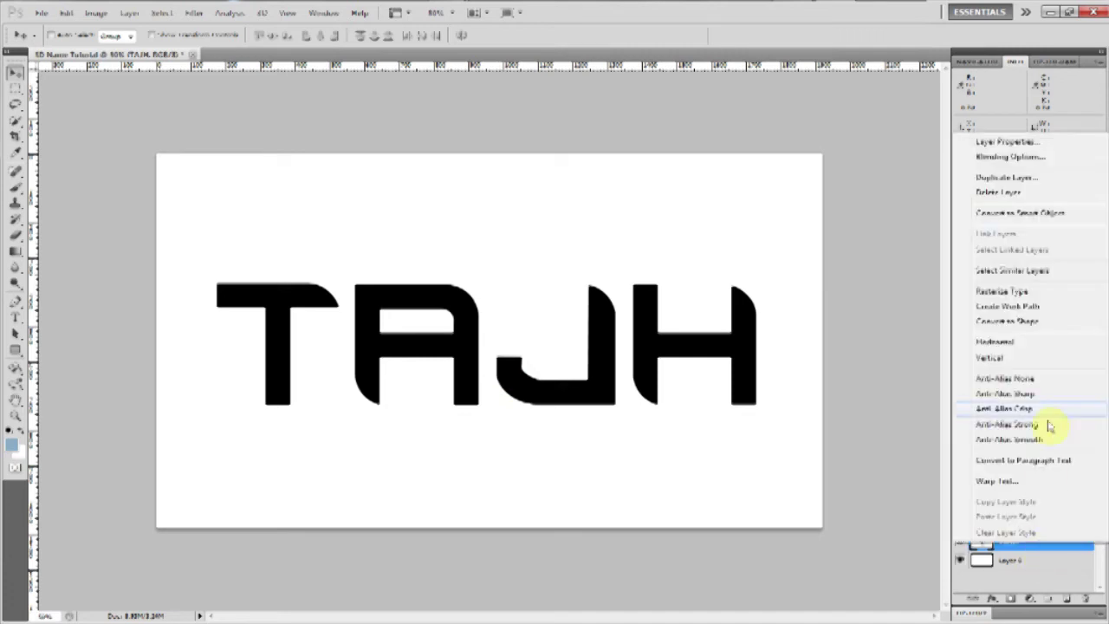
{"action": "left_click", "coordinate": [986, 178]}
{"action": "left_click", "coordinate": [667, 187]}
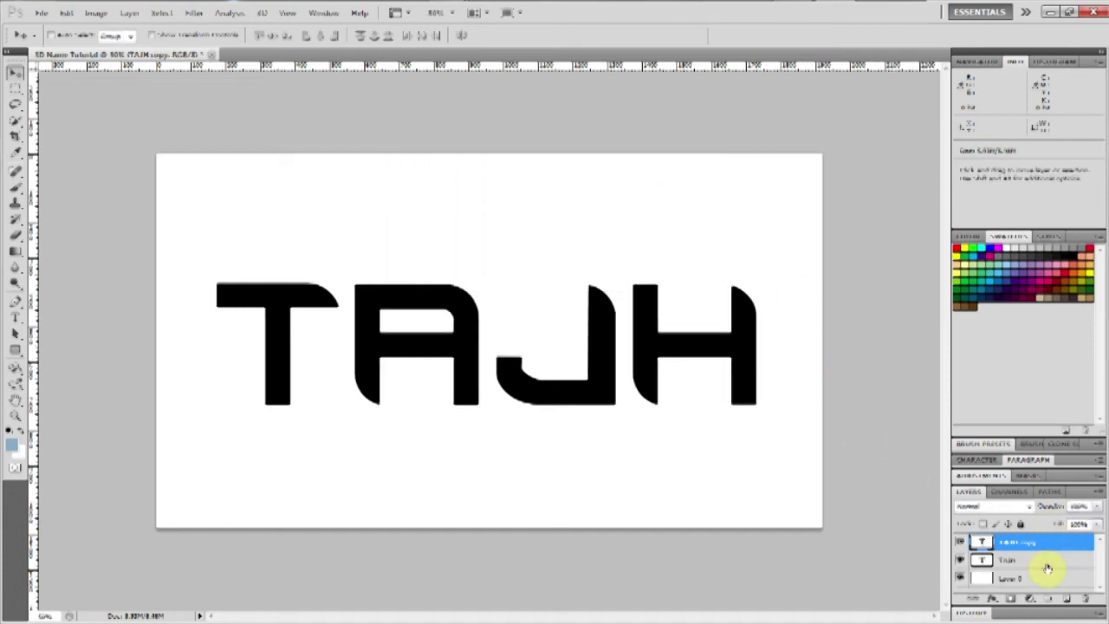
{"action": "left_click", "coordinate": [959, 542]}
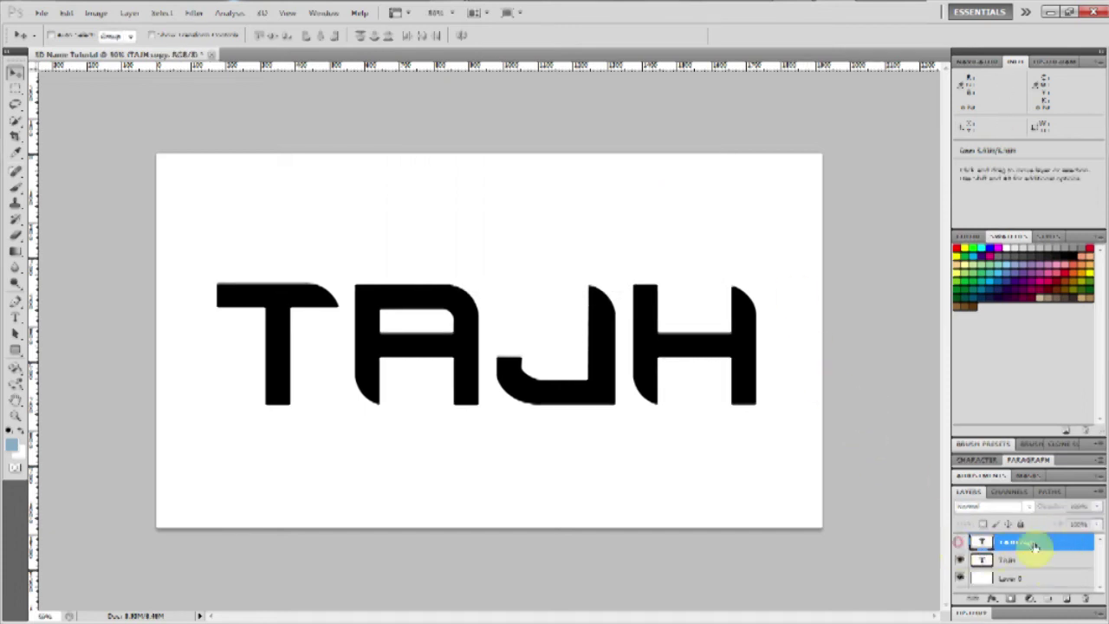
{"action": "left_click", "coordinate": [1072, 562]}
{"action": "double_click", "coordinate": [1072, 562]}
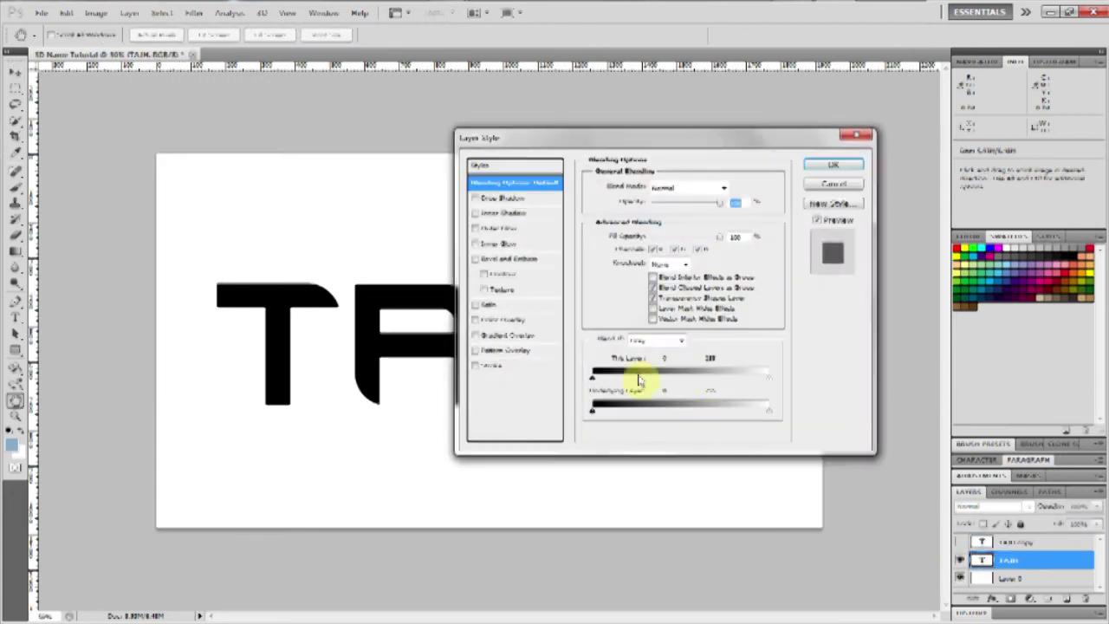
{"action": "left_click_drag", "start_coordinate": [521, 136], "coordinate": [607, 118]}
{"action": "left_click", "coordinate": [529, 346]}
{"action": "left_click", "coordinate": [551, 351]}
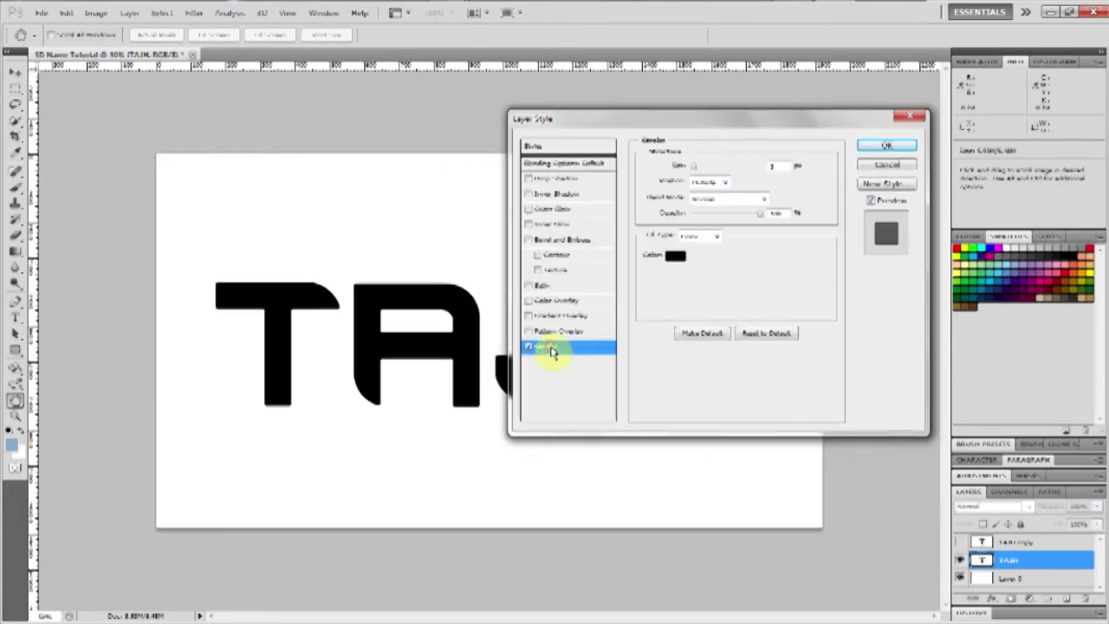
{"action": "left_click", "coordinate": [677, 259]}
{"action": "left_click_drag", "start_coordinate": [636, 272], "coordinate": [389, 95]}
{"action": "left_click", "coordinate": [782, 189]}
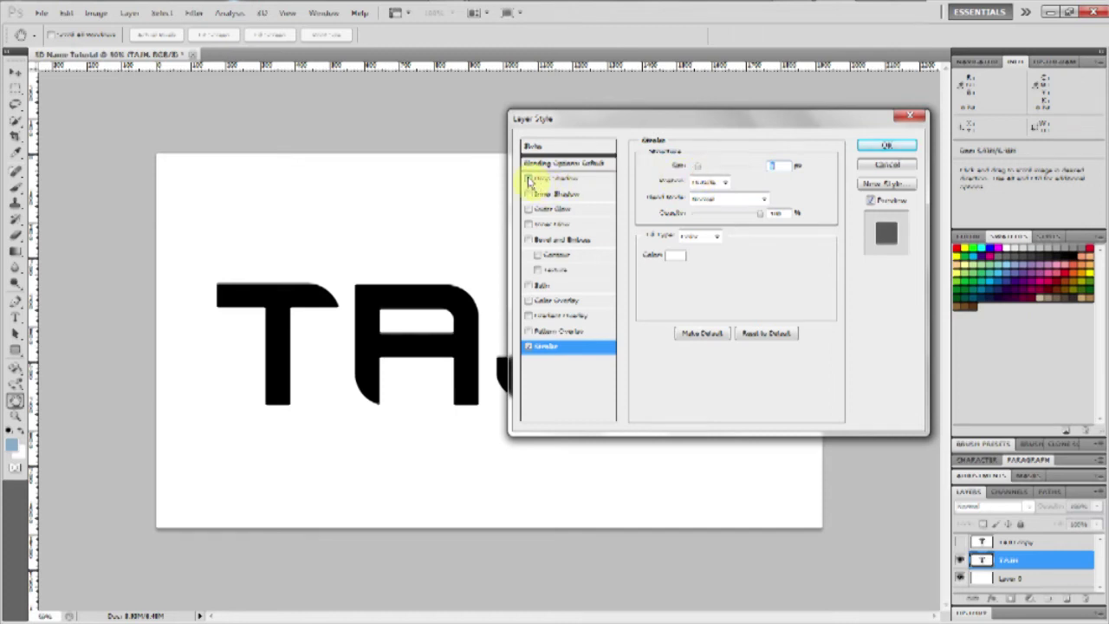
{"action": "left_click", "coordinate": [528, 178]}
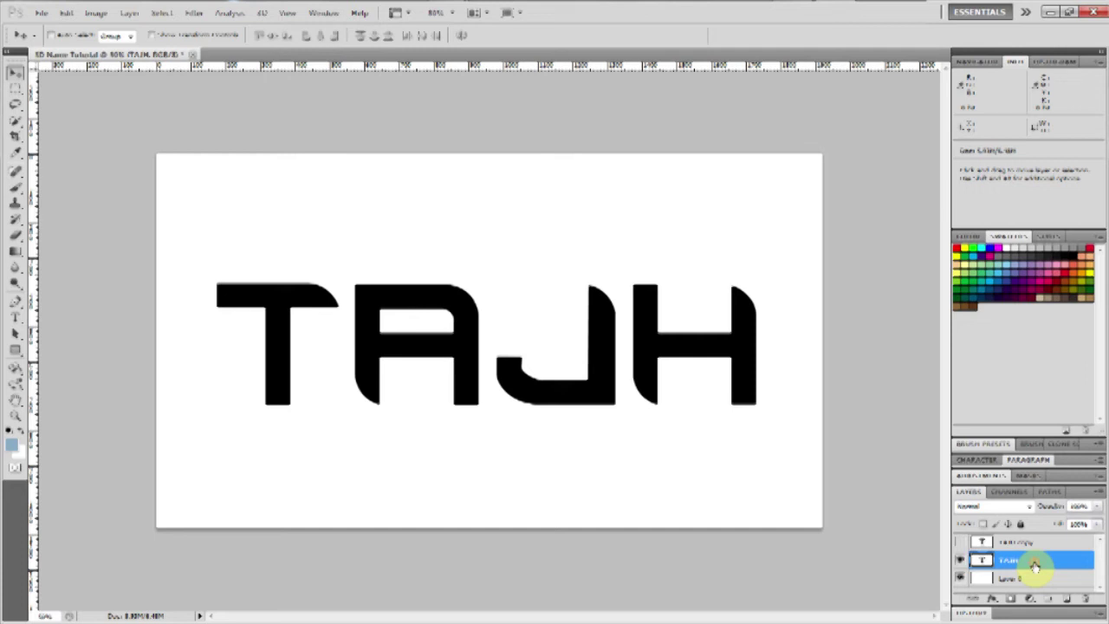
- Add a white stroke positioned outside to the original name text layer through its layer style
{"action": "double_click", "coordinate": [1035, 565]}
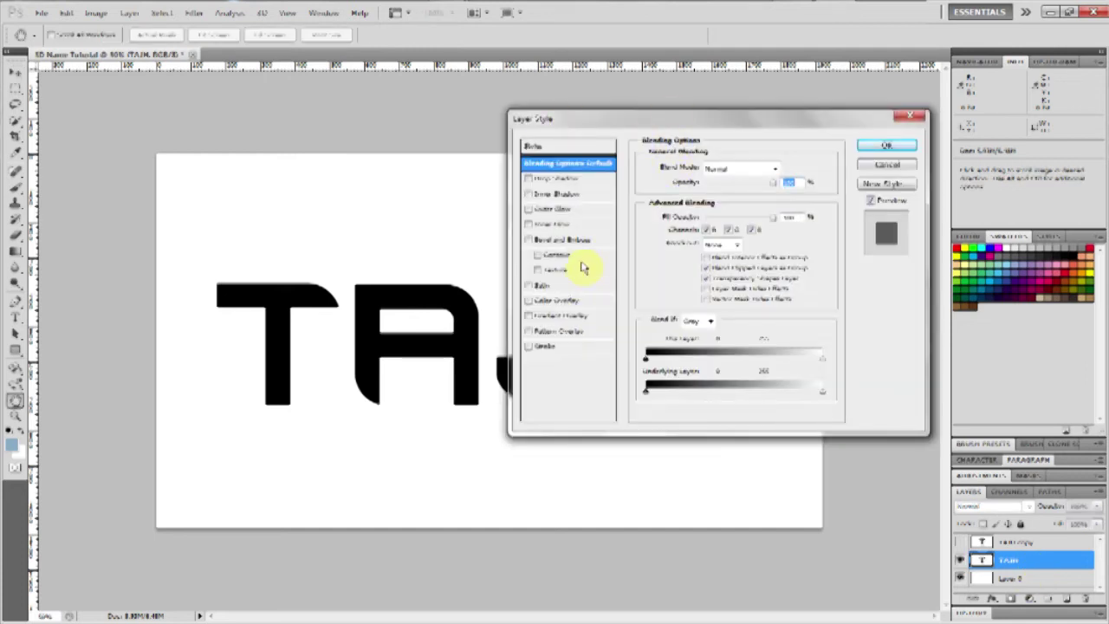
{"action": "left_click", "coordinate": [555, 348]}
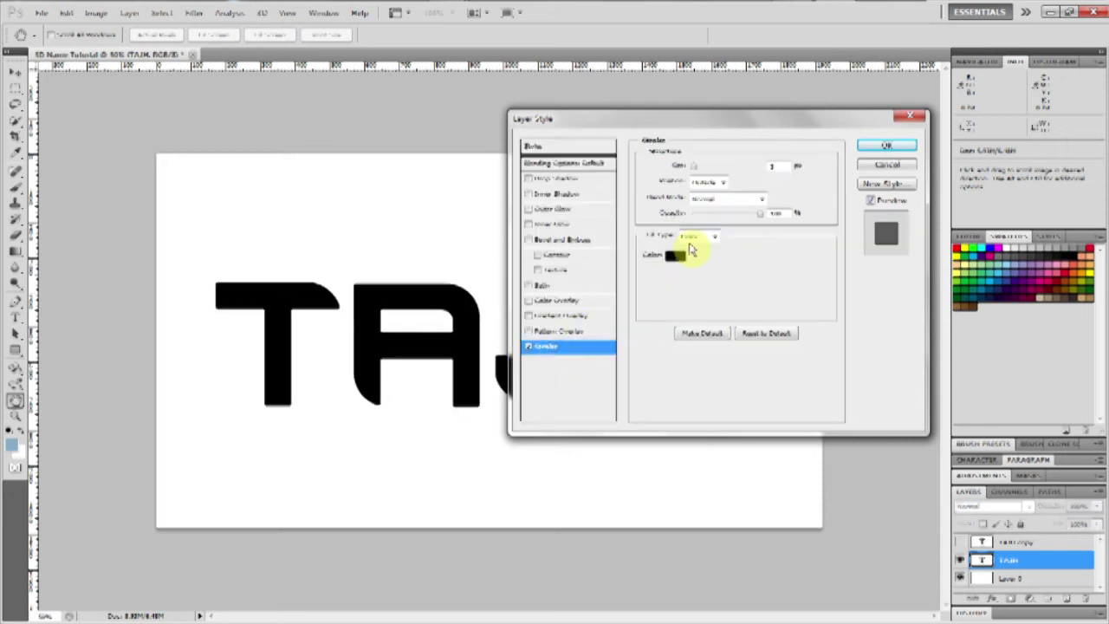
{"action": "left_click", "coordinate": [675, 258]}
{"action": "left_click_drag", "start_coordinate": [528, 208], "coordinate": [526, 149]}
{"action": "left_click", "coordinate": [802, 187]}
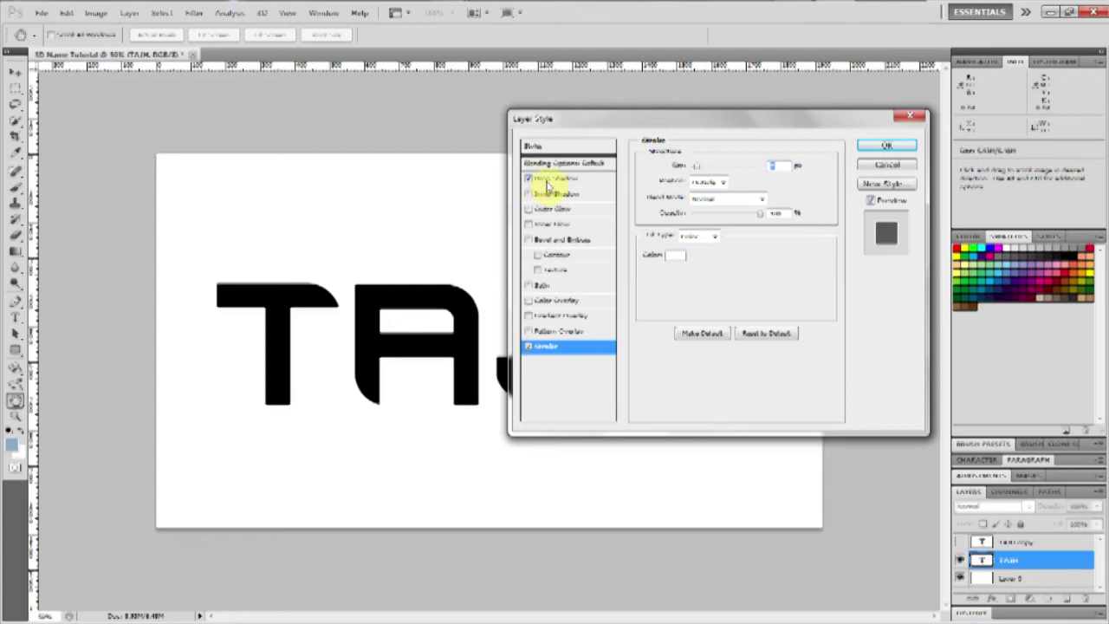
- Add a drop shadow to the original name layer with Normal blend mode and 100% opacity
{"action": "left_click", "coordinate": [551, 179]}
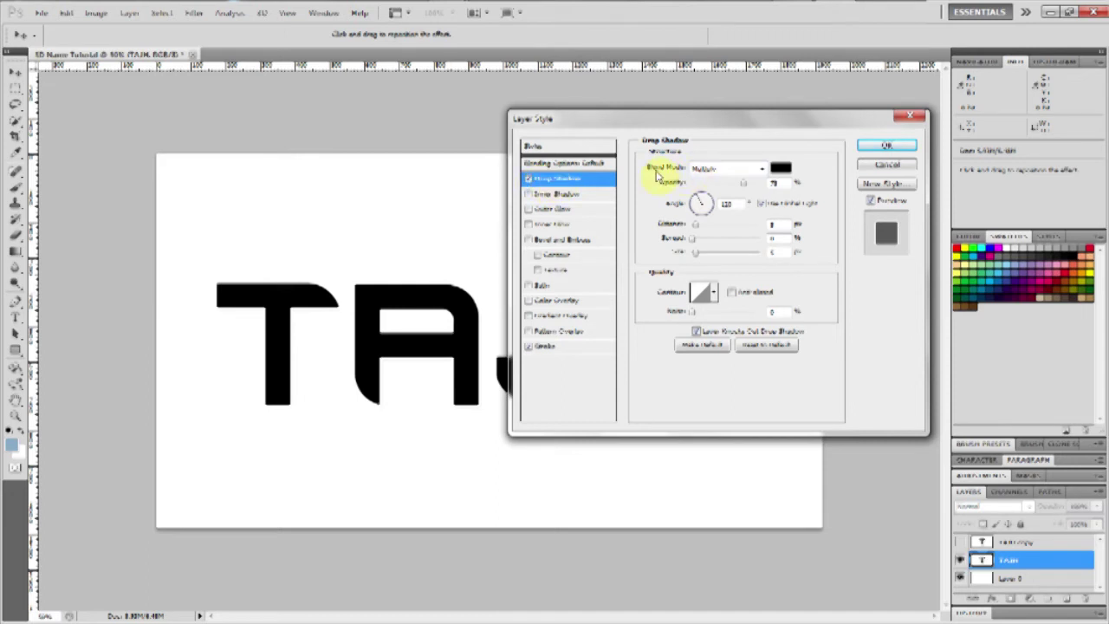
{"action": "left_click", "coordinate": [704, 173]}
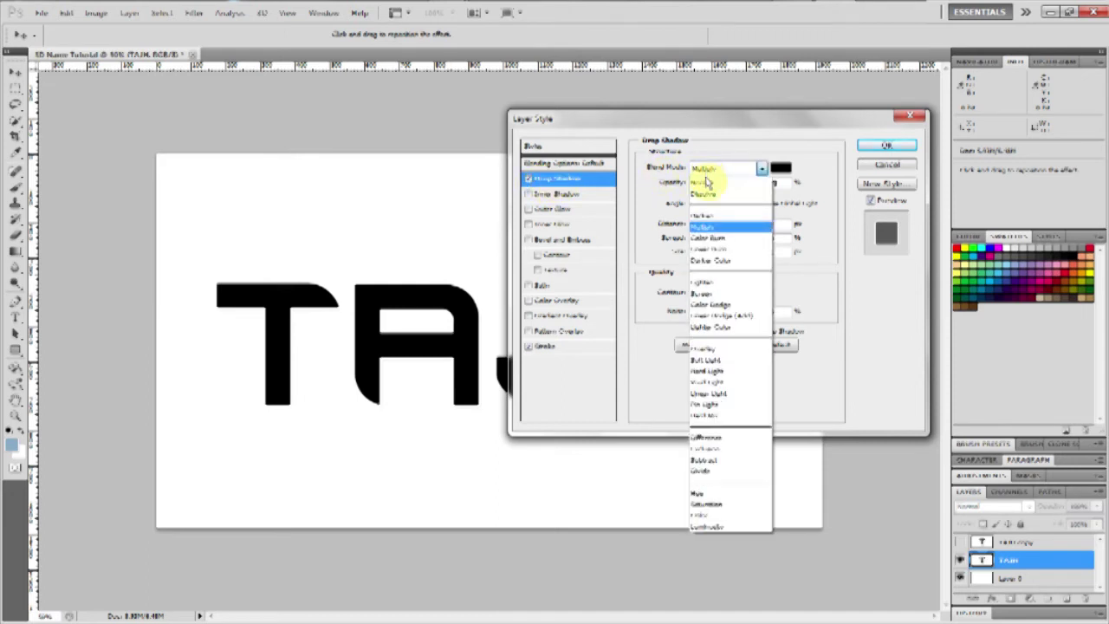
{"action": "left_click", "coordinate": [704, 173]}
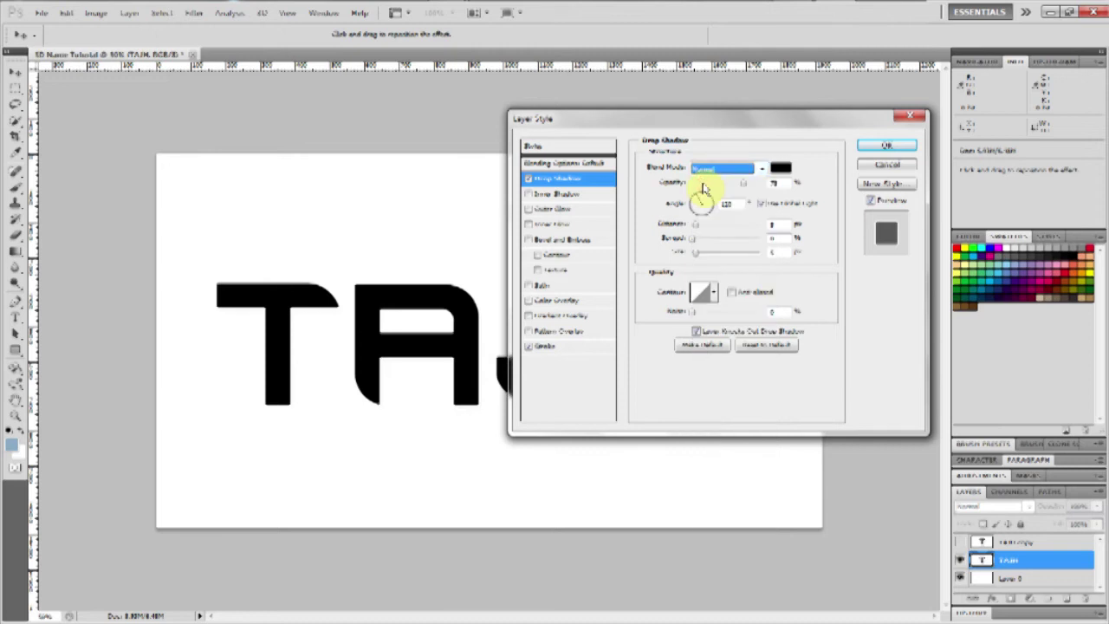
{"action": "left_click", "coordinate": [762, 185]}
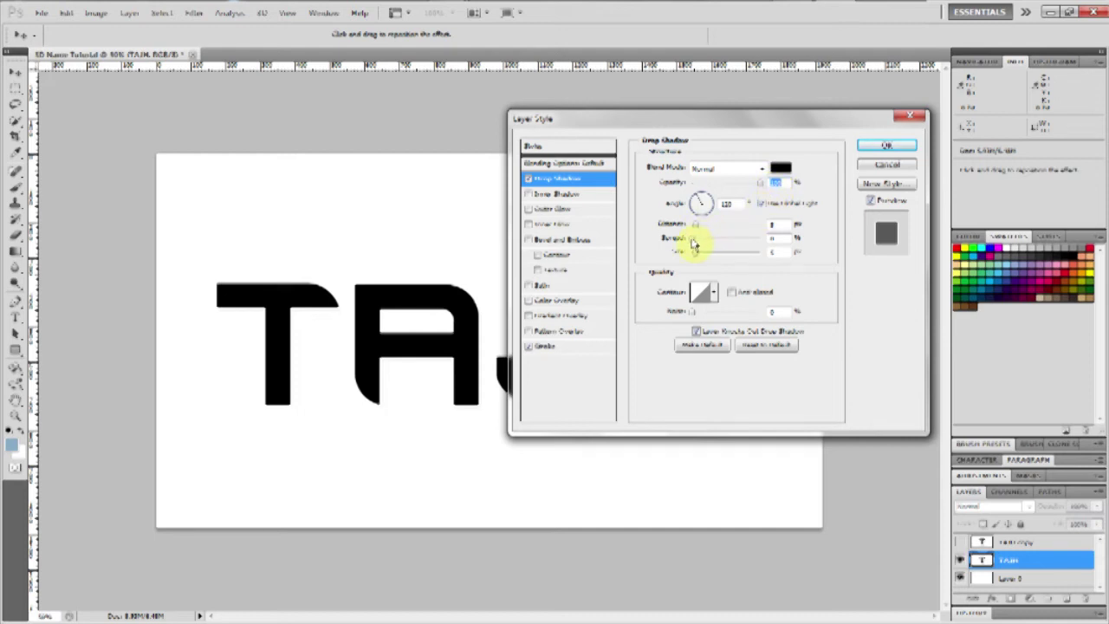
- Set the original name layer's drop shadow spread to 100% and increase its distance slightly
{"action": "left_click_drag", "start_coordinate": [691, 241], "coordinate": [795, 244]}
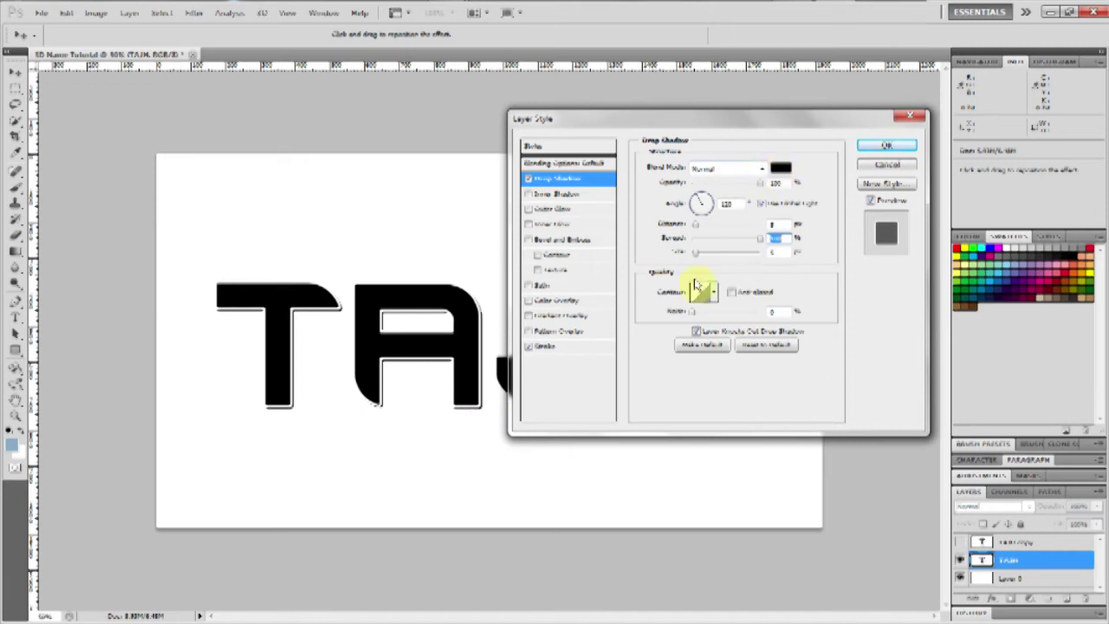
{"action": "left_click_drag", "start_coordinate": [697, 228], "coordinate": [703, 233]}
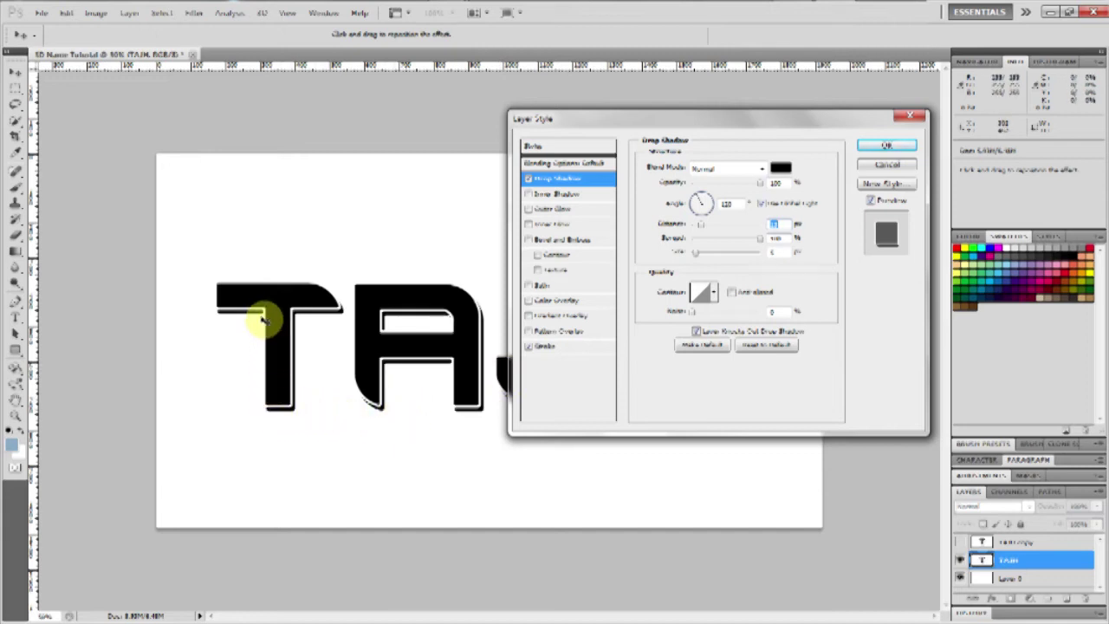
- Change the drop shadow colour to grey a7a7a7 and apply the layer style to the original name layer
{"action": "left_click", "coordinate": [781, 169]}
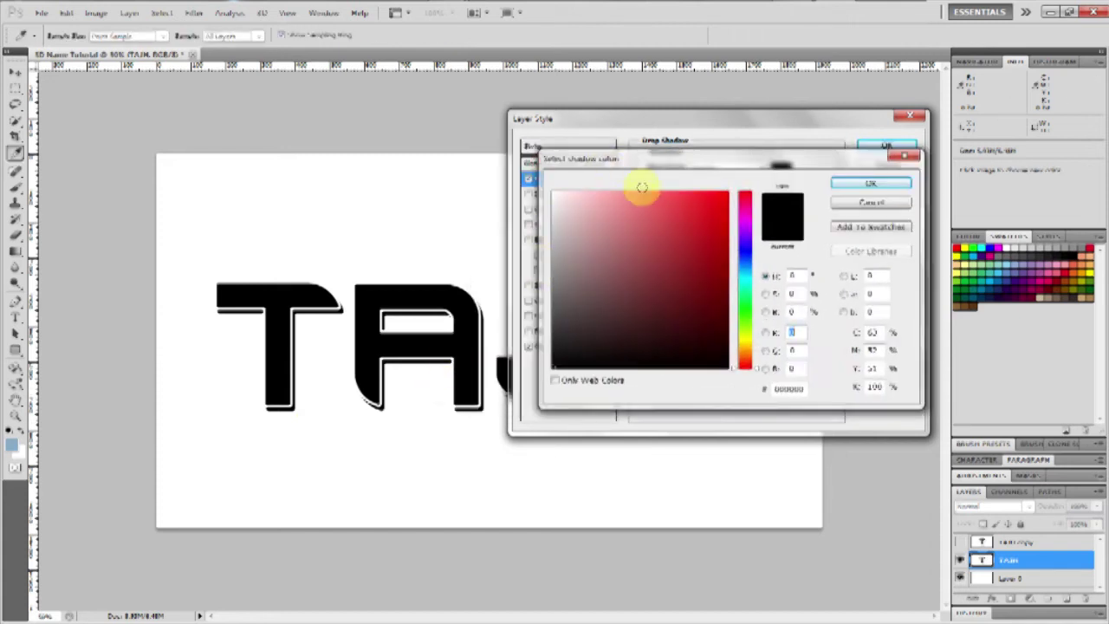
{"action": "left_click_drag", "start_coordinate": [631, 159], "coordinate": [569, 185]}
{"action": "left_click", "coordinate": [782, 211]}
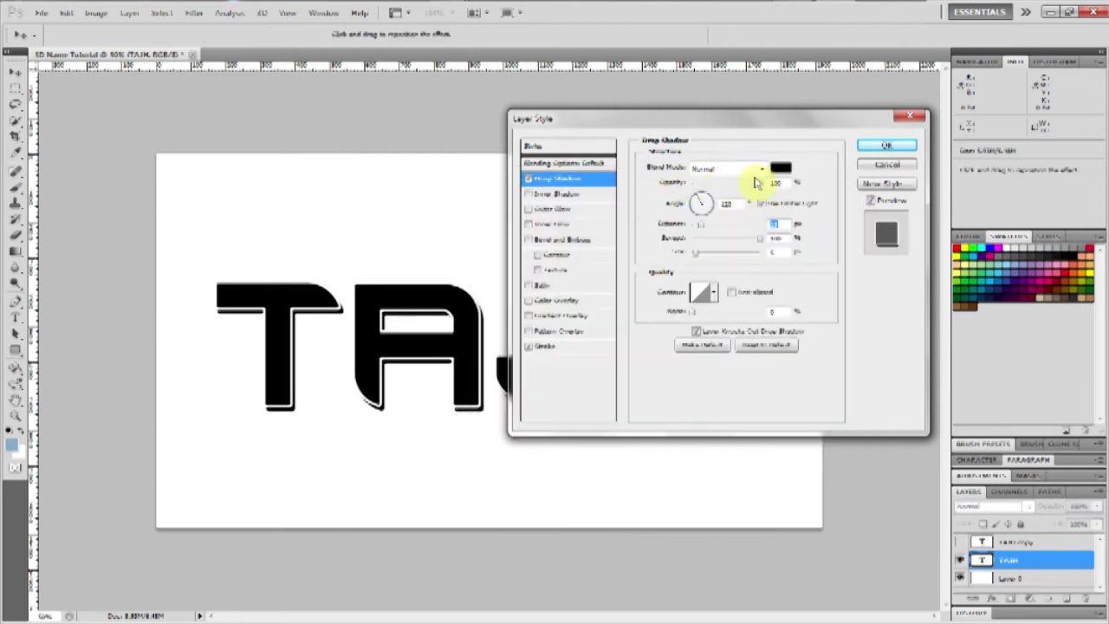
{"action": "left_click", "coordinate": [781, 168]}
{"action": "left_click", "coordinate": [491, 261]}
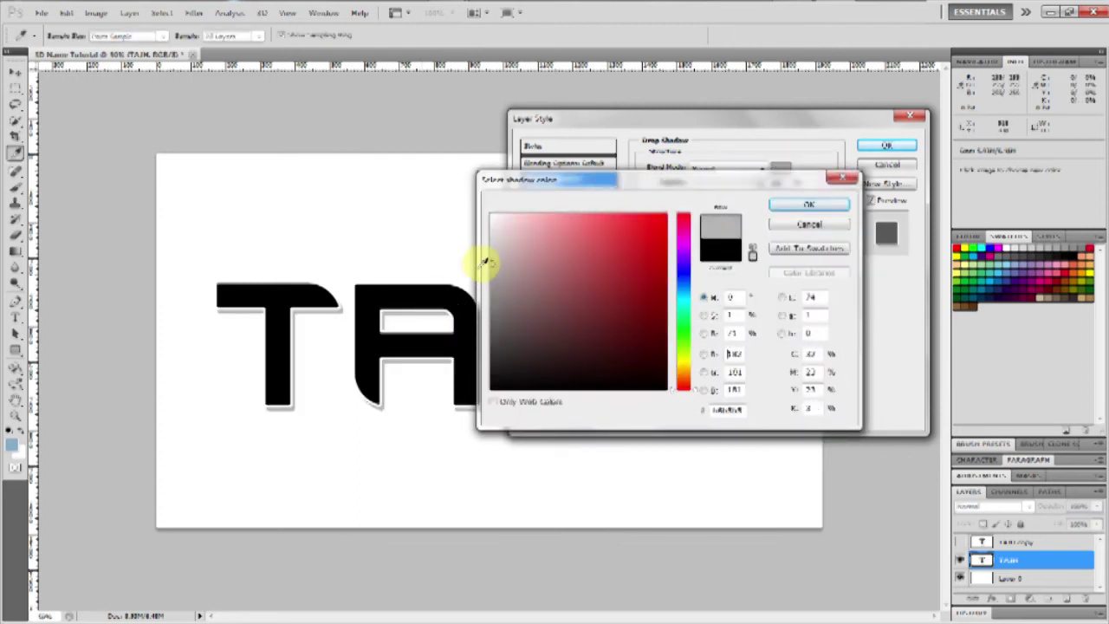
{"action": "mouse_move", "coordinate": [495, 259]}
{"action": "left_mouse_down"}
{"action": "mouse_move", "coordinate": [493, 222]}
{"action": "mouse_move", "coordinate": [490, 274]}
{"action": "left_mouse_up"}
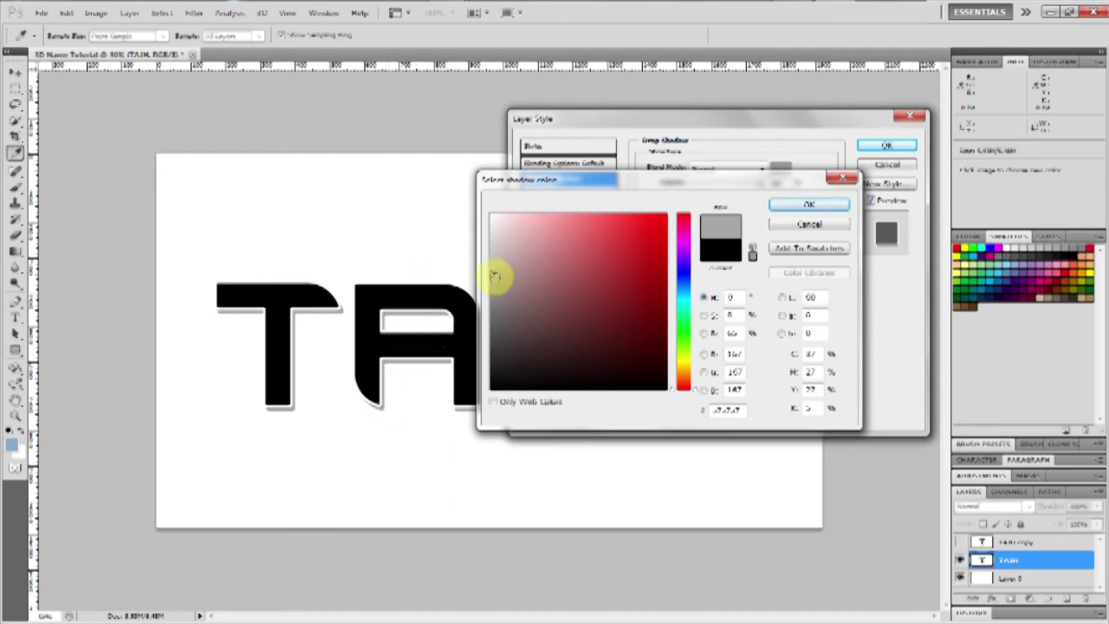
{"action": "left_click", "coordinate": [784, 206]}
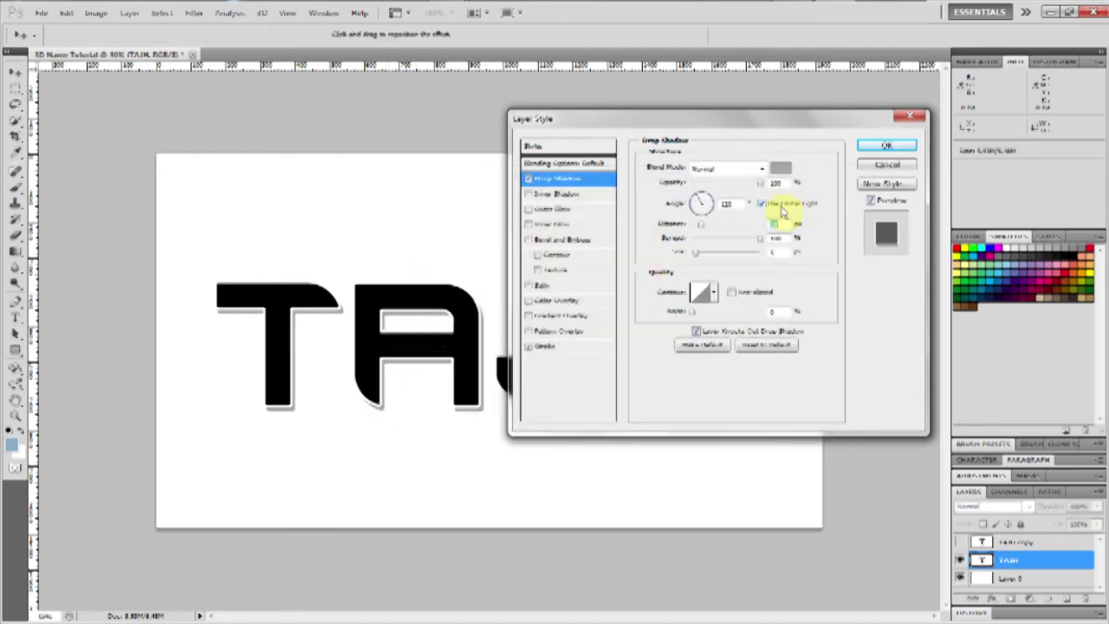
{"action": "left_click", "coordinate": [882, 146]}
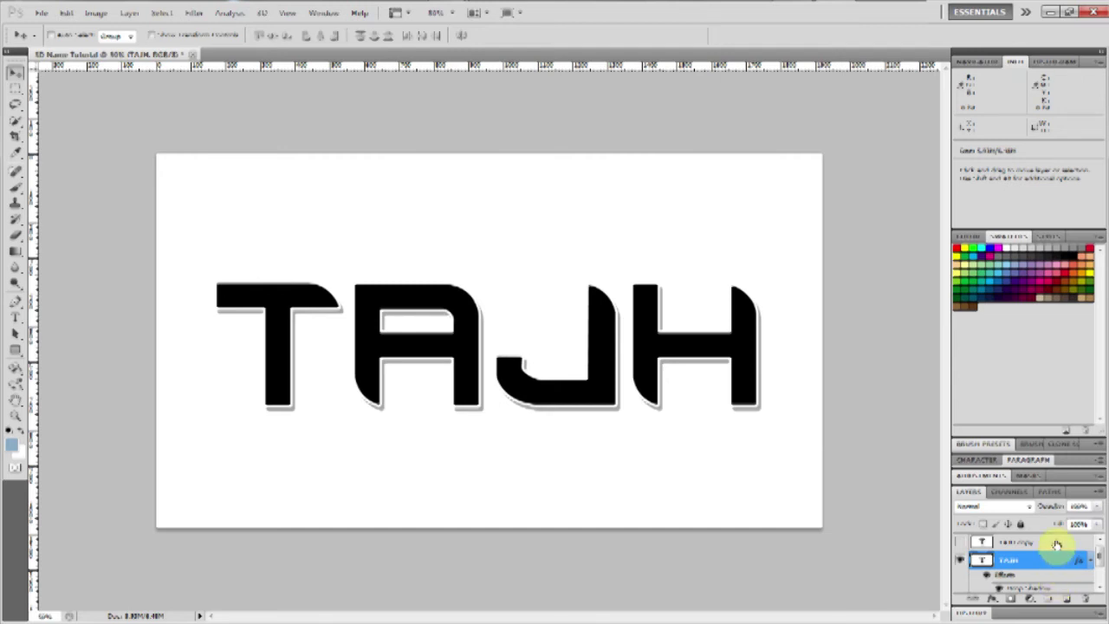
- Show the duplicate name layer and add a thin red stroke positioned outside through its layer style
{"action": "left_click", "coordinate": [960, 544]}
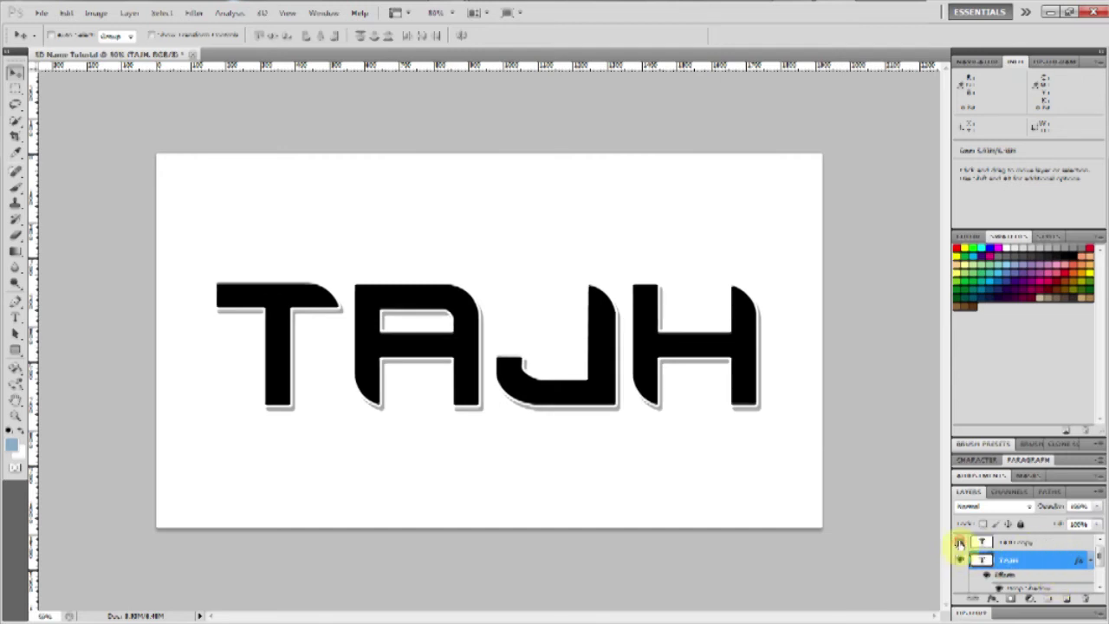
{"action": "double_click", "coordinate": [1057, 544]}
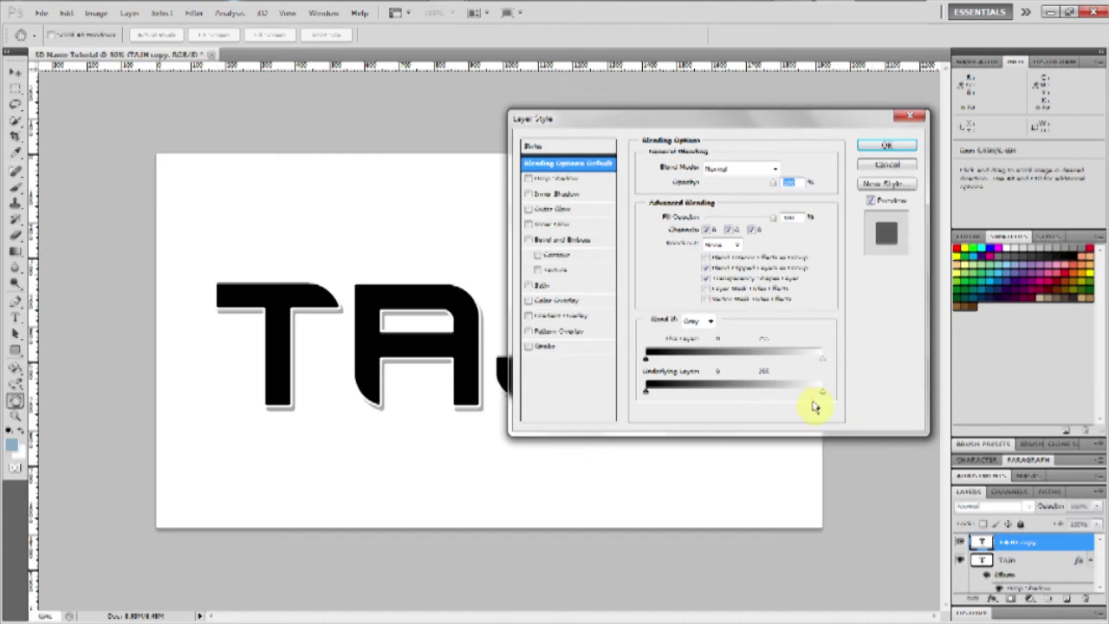
{"action": "left_click", "coordinate": [529, 347]}
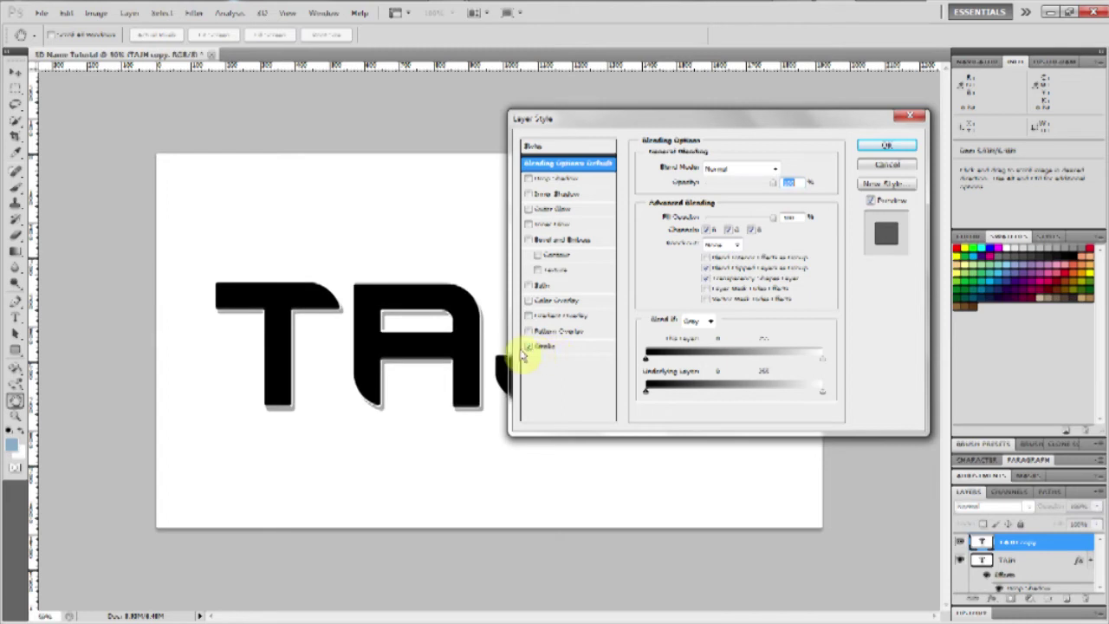
{"action": "left_click", "coordinate": [545, 346]}
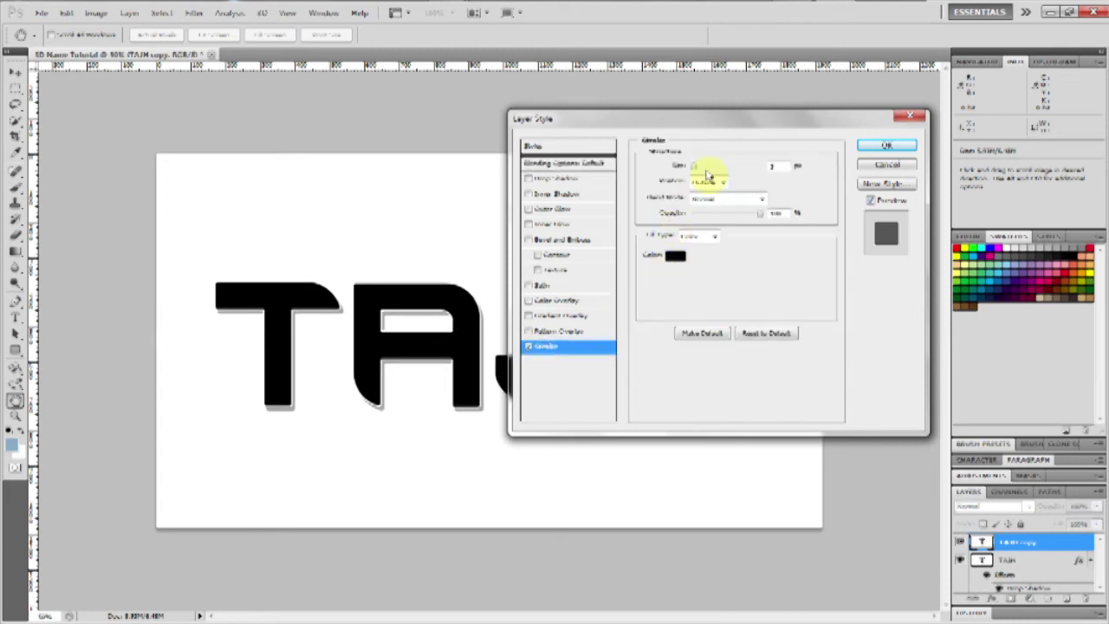
{"action": "left_click", "coordinate": [675, 255]}
{"action": "mouse_move", "coordinate": [639, 288]}
{"action": "left_mouse_down"}
{"action": "mouse_move", "coordinate": [638, 261]}
{"action": "mouse_move", "coordinate": [734, 179]}
{"action": "left_mouse_up"}
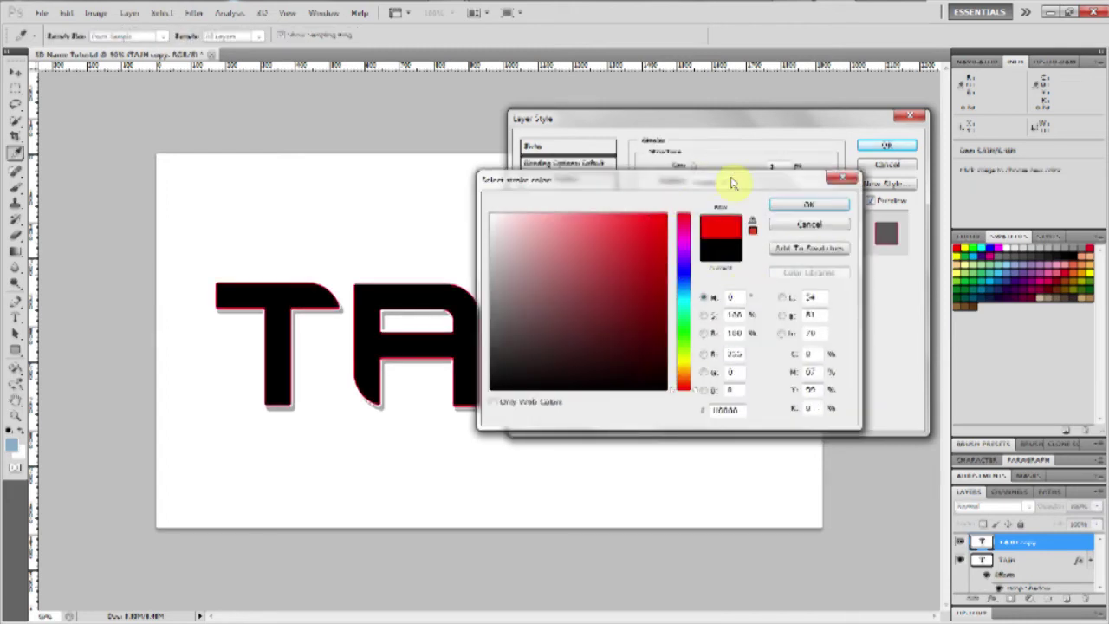
{"action": "mouse_move", "coordinate": [684, 299]}
{"action": "left_mouse_down"}
{"action": "mouse_move", "coordinate": [684, 331]}
{"action": "mouse_move", "coordinate": [681, 179]}
{"action": "left_mouse_up"}
{"action": "left_click", "coordinate": [785, 206]}
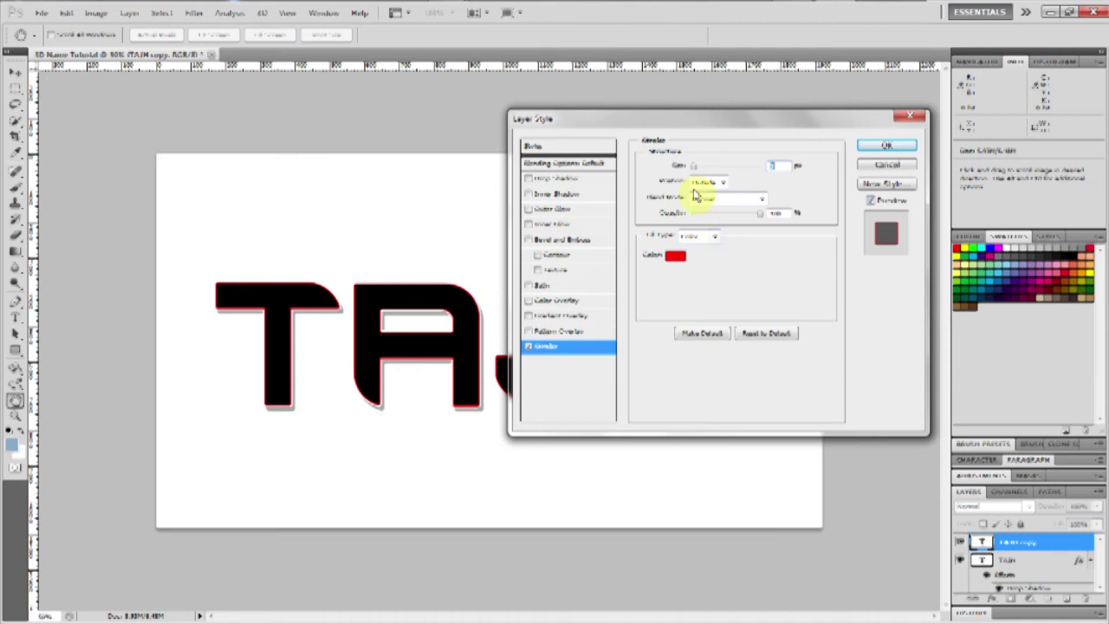
{"action": "left_click_drag", "start_coordinate": [695, 170], "coordinate": [693, 171]}
- Add Bevel and Emboss to the duplicate name layer using the Inner Bevel style and Chisel Hard technique
{"action": "left_click", "coordinate": [529, 240]}
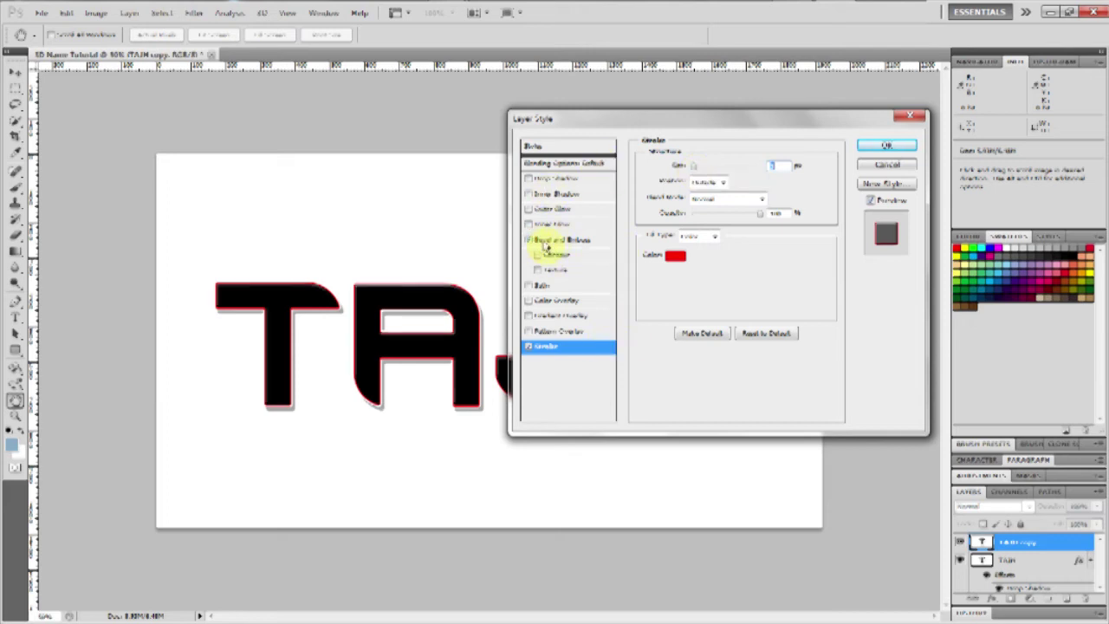
{"action": "left_click", "coordinate": [558, 241]}
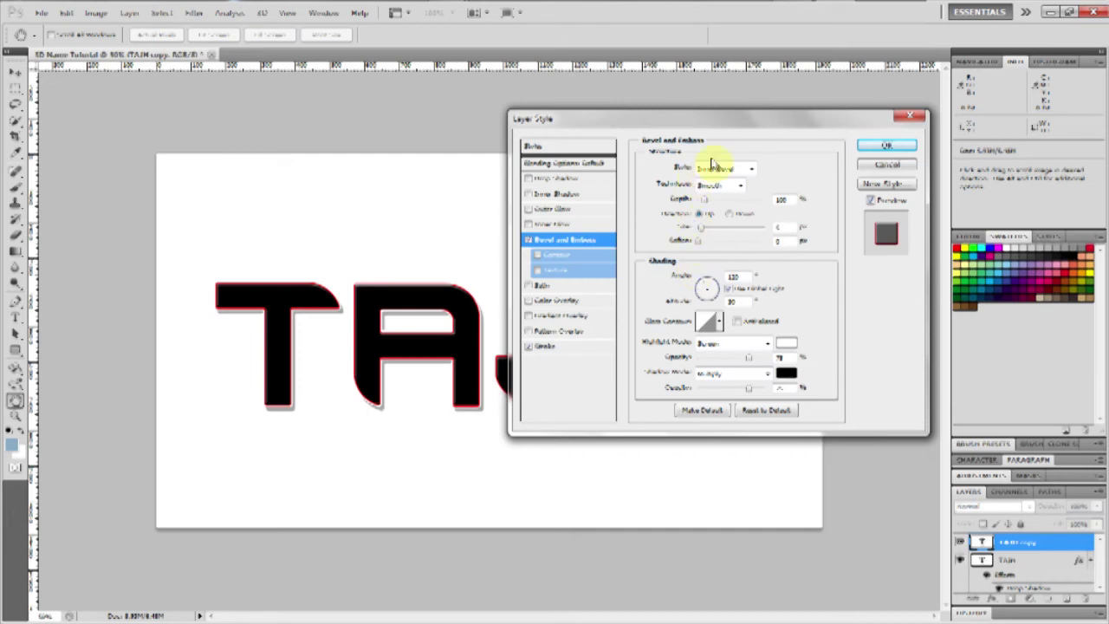
{"action": "left_click", "coordinate": [712, 165]}
{"action": "left_click", "coordinate": [719, 168]}
{"action": "left_click", "coordinate": [706, 186]}
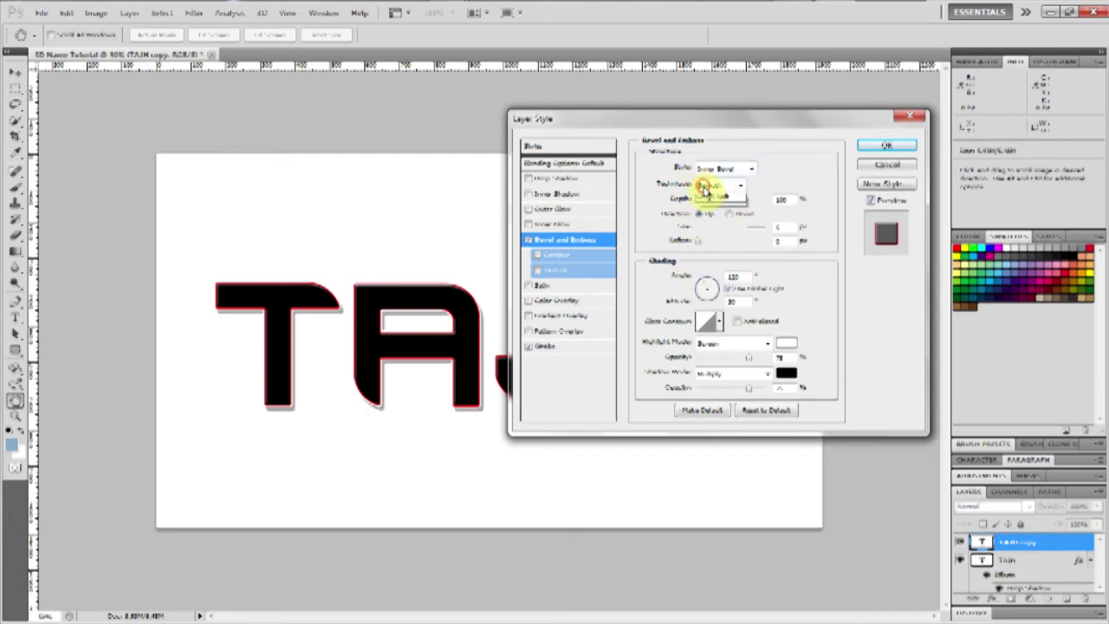
{"action": "left_click", "coordinate": [715, 208]}
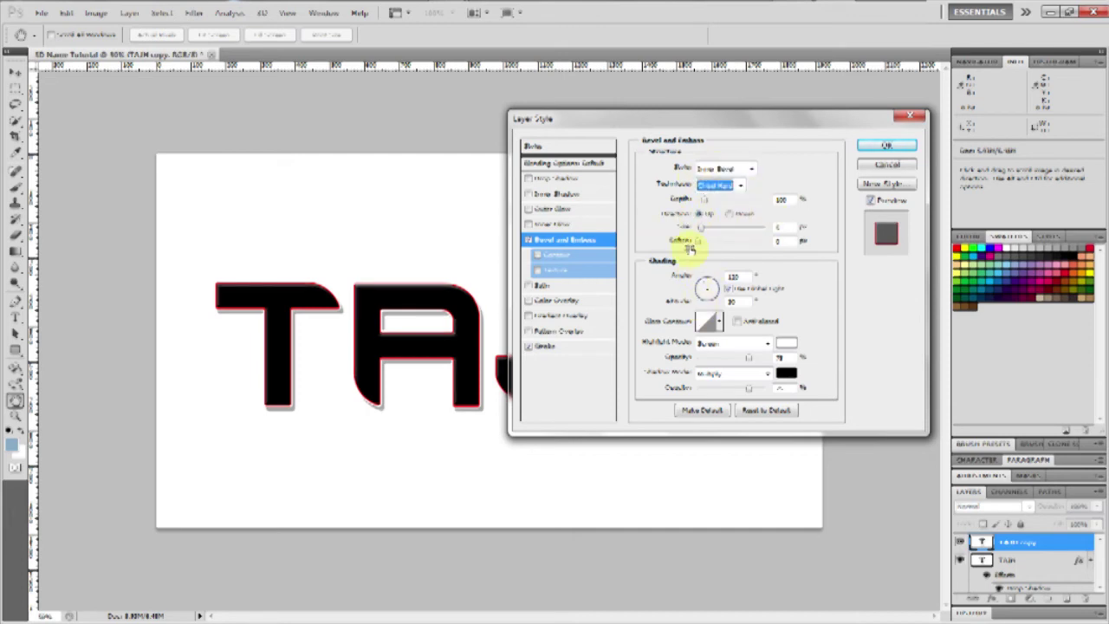
- Reduce the bevel's depth slightly, set its soften to 14 px, lower the highlight opacity, and apply the style
{"action": "left_click_drag", "start_coordinate": [706, 206], "coordinate": [781, 247]}
{"action": "left_click", "coordinate": [702, 232]}
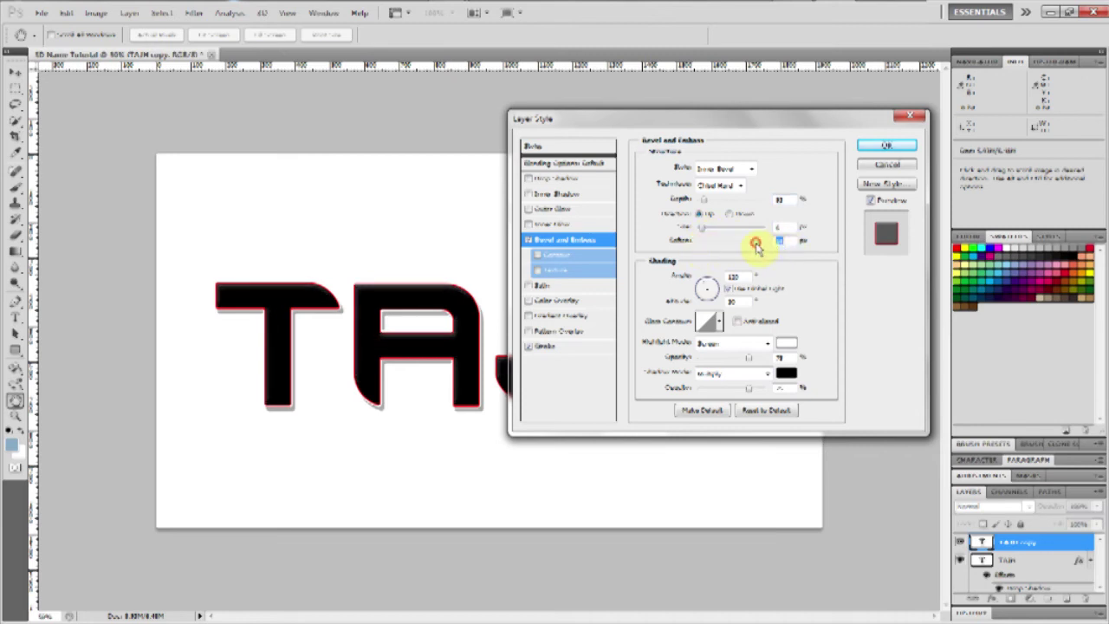
{"action": "mouse_move", "coordinate": [742, 364]}
{"action": "left_mouse_down"}
{"action": "mouse_move", "coordinate": [720, 362]}
{"action": "mouse_move", "coordinate": [737, 361]}
{"action": "left_mouse_up"}
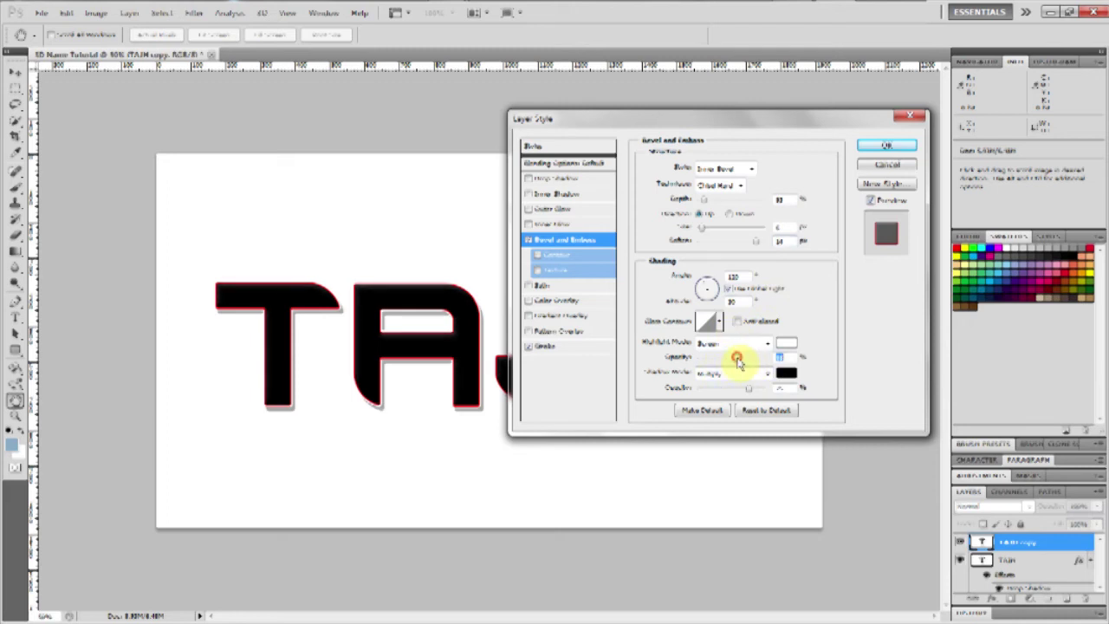
{"action": "left_click", "coordinate": [863, 145]}
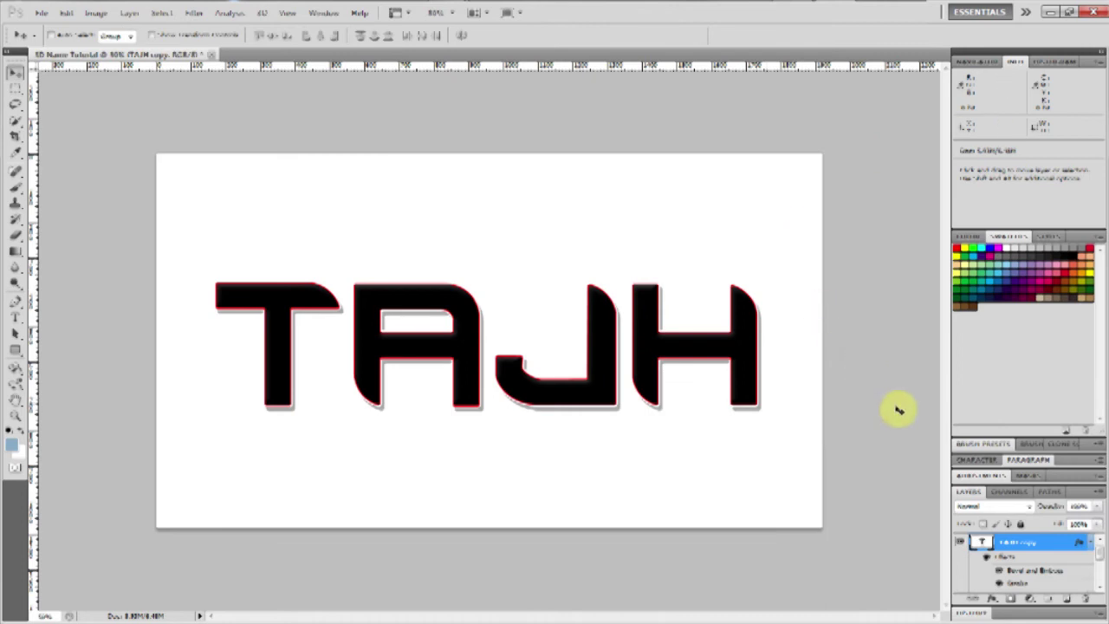
- Adjust the angle of the original name layer's drop shadow so the shadow falls above and to the right of the letters
{"action": "left_click", "coordinate": [14, 415]}
{"action": "left_click", "coordinate": [577, 328]}
{"action": "left_click", "coordinate": [696, 285]}
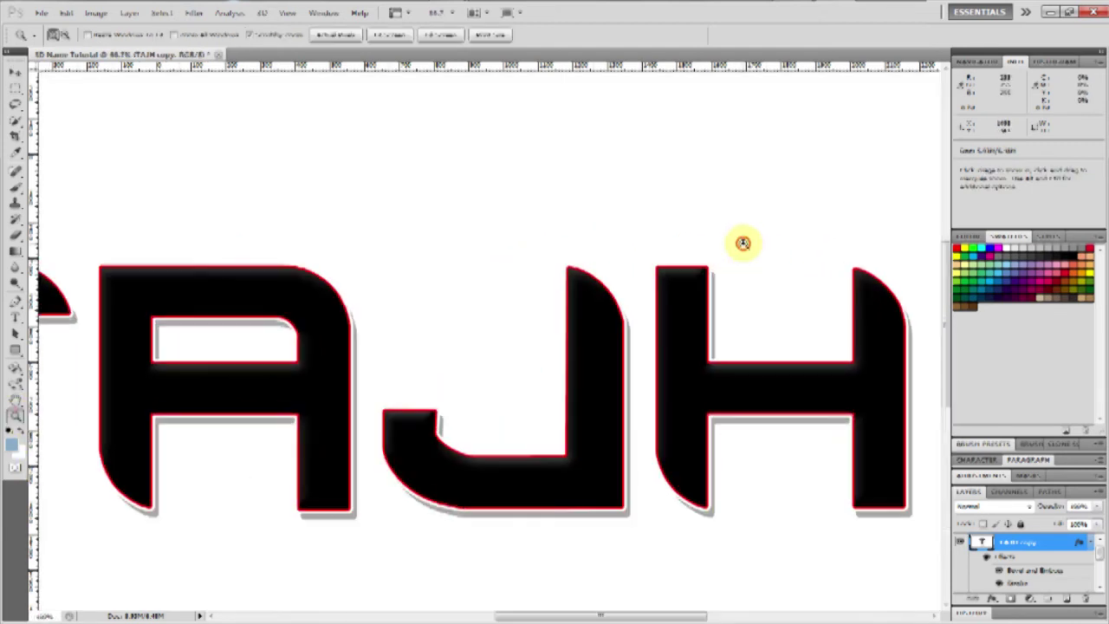
{"action": "left_click", "coordinate": [742, 240]}
{"action": "left_click", "coordinate": [703, 289]}
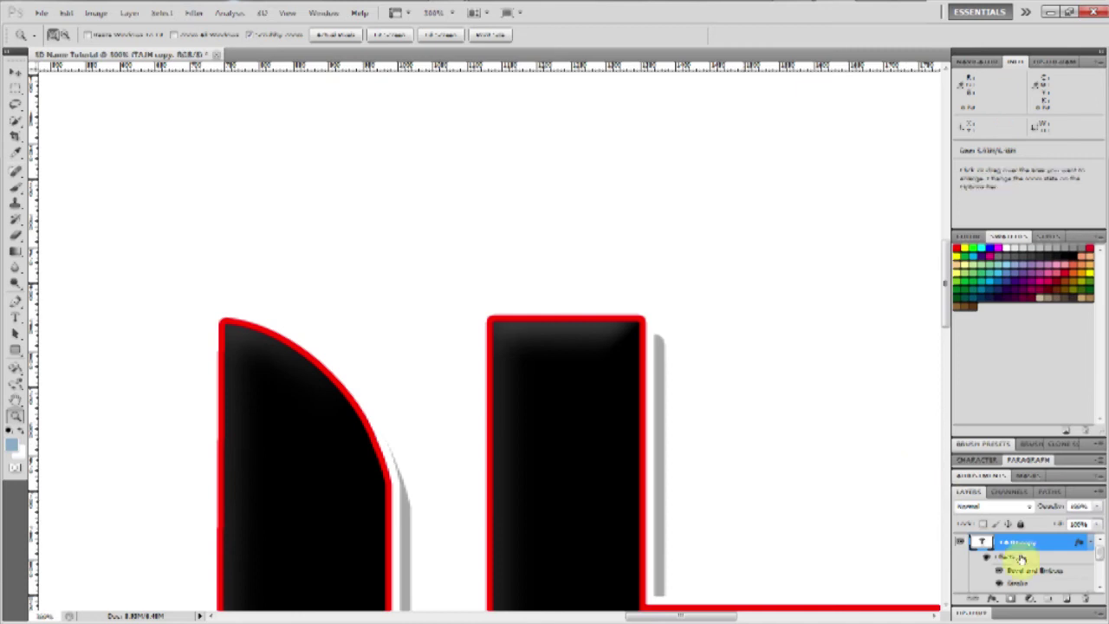
{"action": "scroll", "coordinate": [1052, 552], "scroll_direction": "down", "scroll_amount": 2}
{"action": "scroll", "coordinate": [1070, 557], "scroll_direction": "up", "scroll_amount": 2}
{"action": "scroll", "coordinate": [1072, 561], "scroll_direction": "up", "scroll_amount": 2}
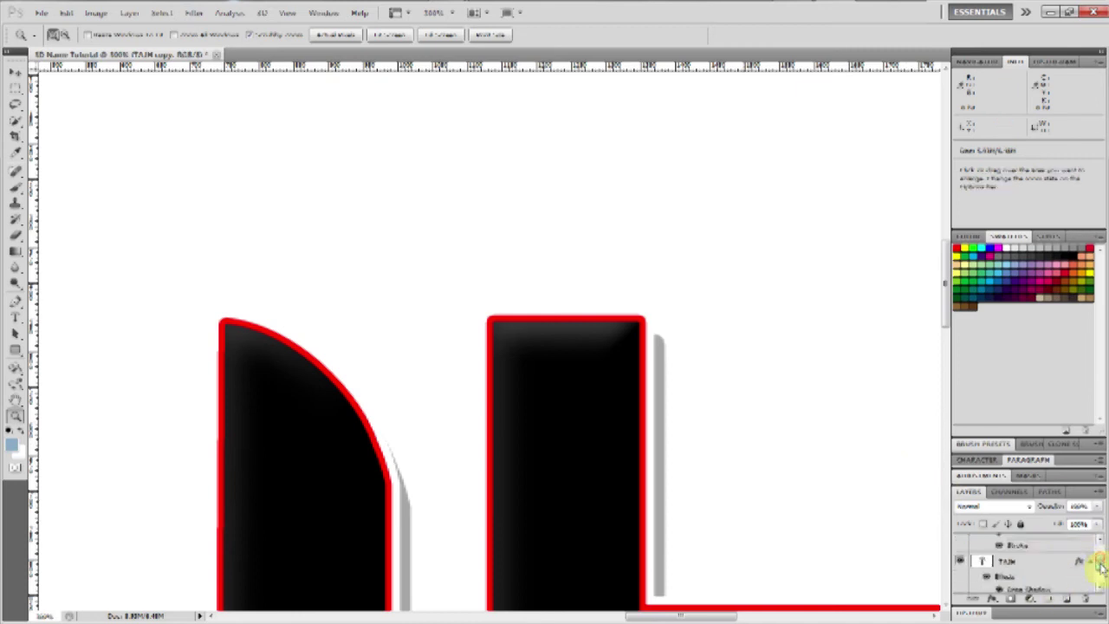
{"action": "double_click", "coordinate": [1066, 569]}
{"action": "left_click_drag", "start_coordinate": [639, 124], "coordinate": [858, 158]}
{"action": "left_click", "coordinate": [793, 219]}
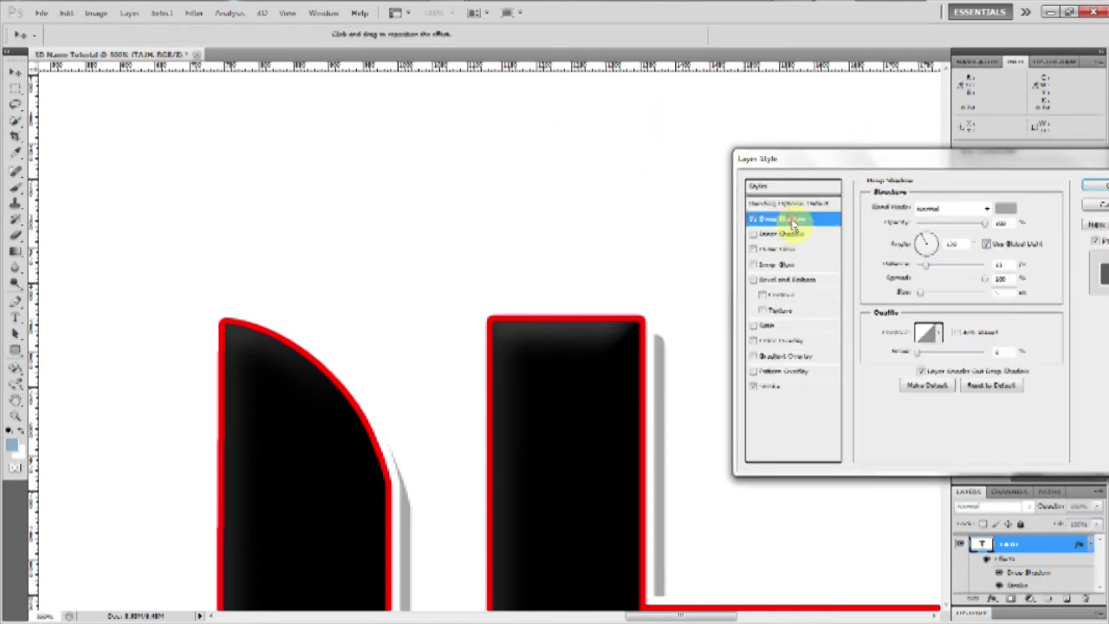
{"action": "left_click_drag", "start_coordinate": [922, 242], "coordinate": [928, 272]}
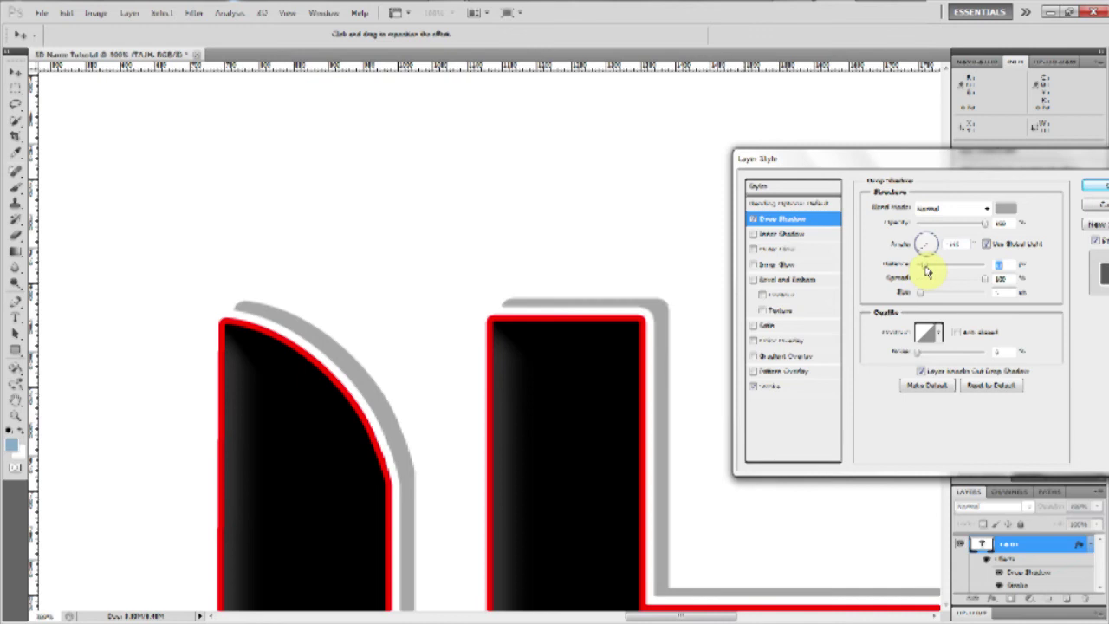
{"action": "mouse_move", "coordinate": [925, 250]}
{"action": "left_mouse_down"}
{"action": "mouse_move", "coordinate": [936, 249]}
{"action": "mouse_move", "coordinate": [926, 250]}
{"action": "left_mouse_up"}
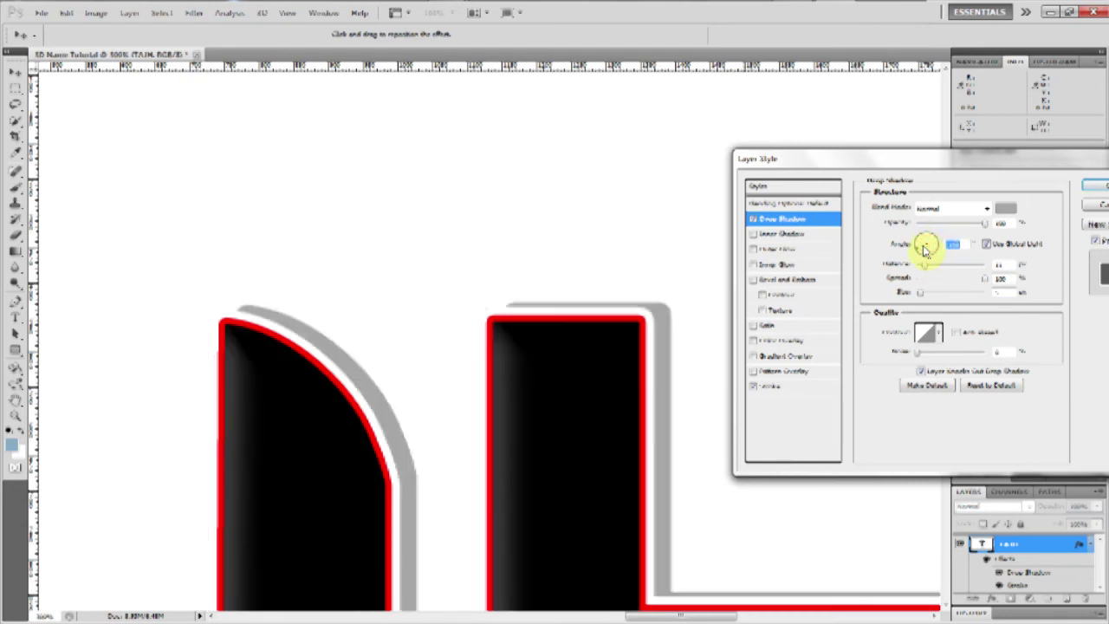
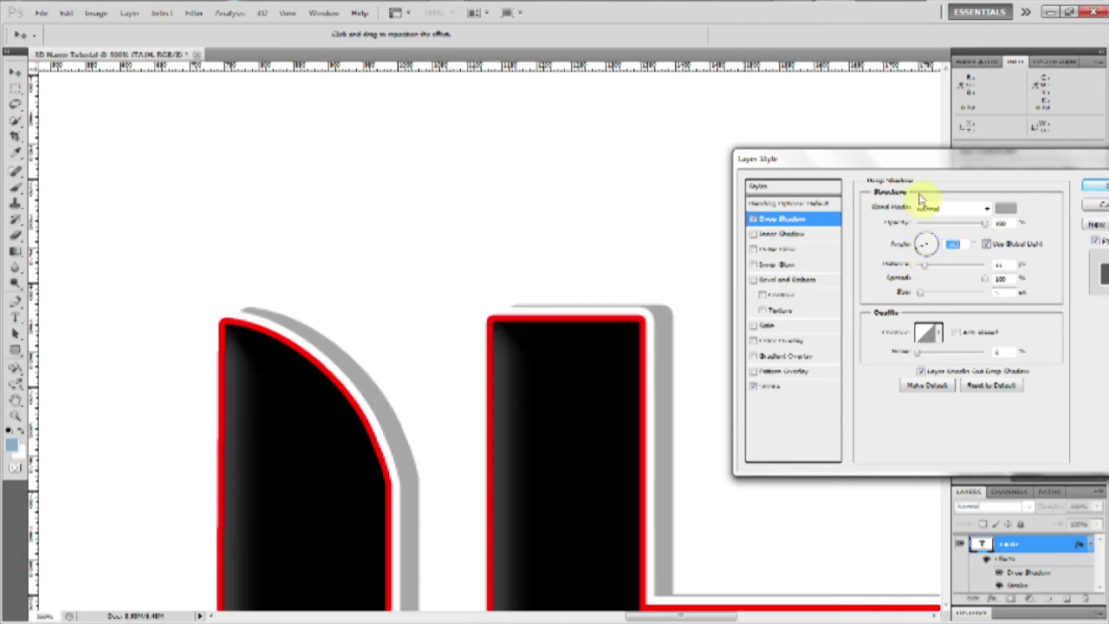
{"action": "left_click_drag", "start_coordinate": [983, 167], "coordinate": [896, 171]}
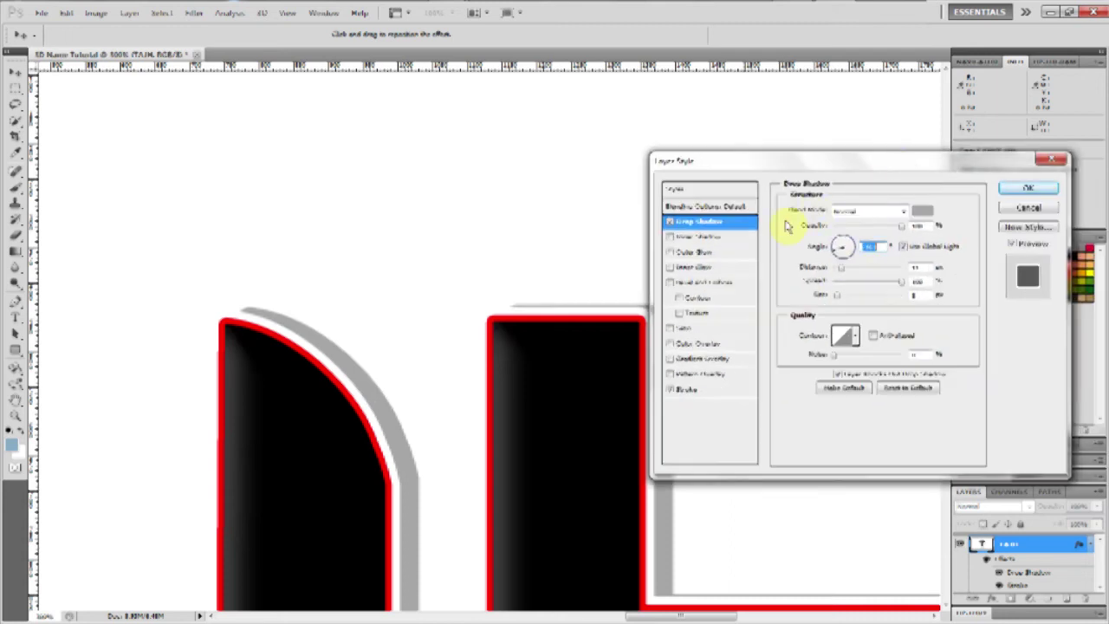
{"action": "left_click", "coordinate": [1010, 189]}
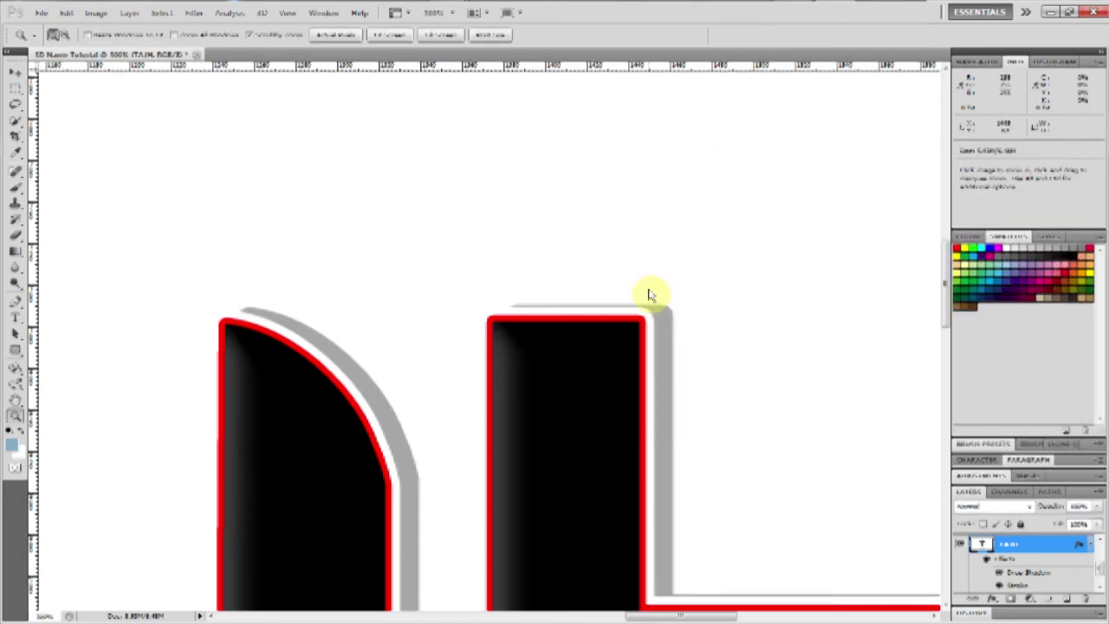
- Draw a wide ellipse with the Ellipse tool above the duplicate name layer, covering the upper half of all the letters
{"action": "key", "text": "ctrl+0"}
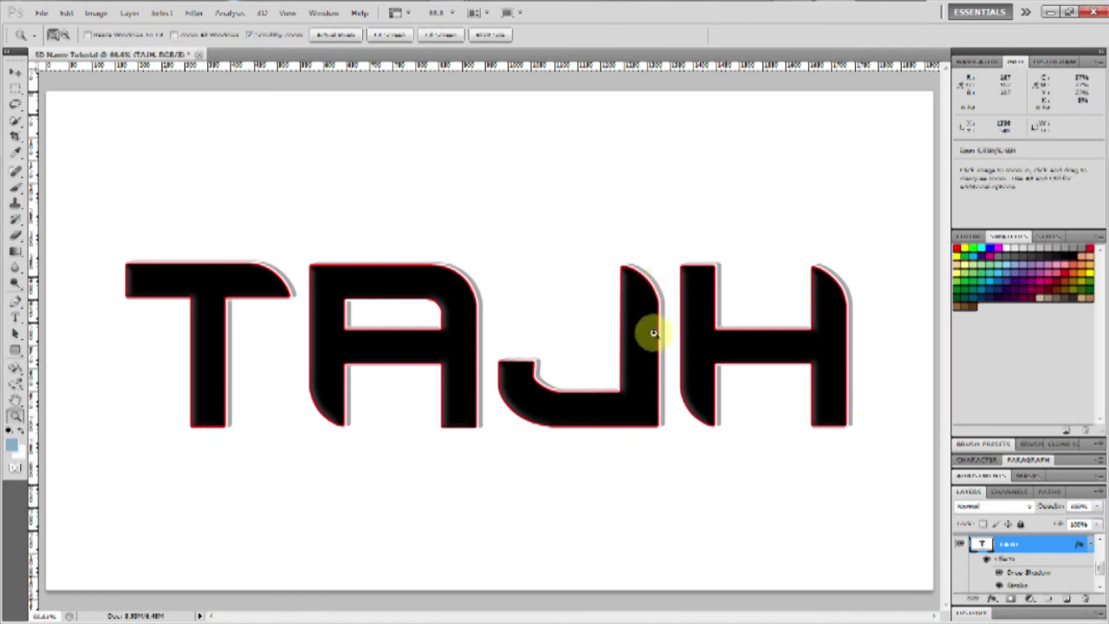
{"action": "left_click", "coordinate": [1100, 530]}
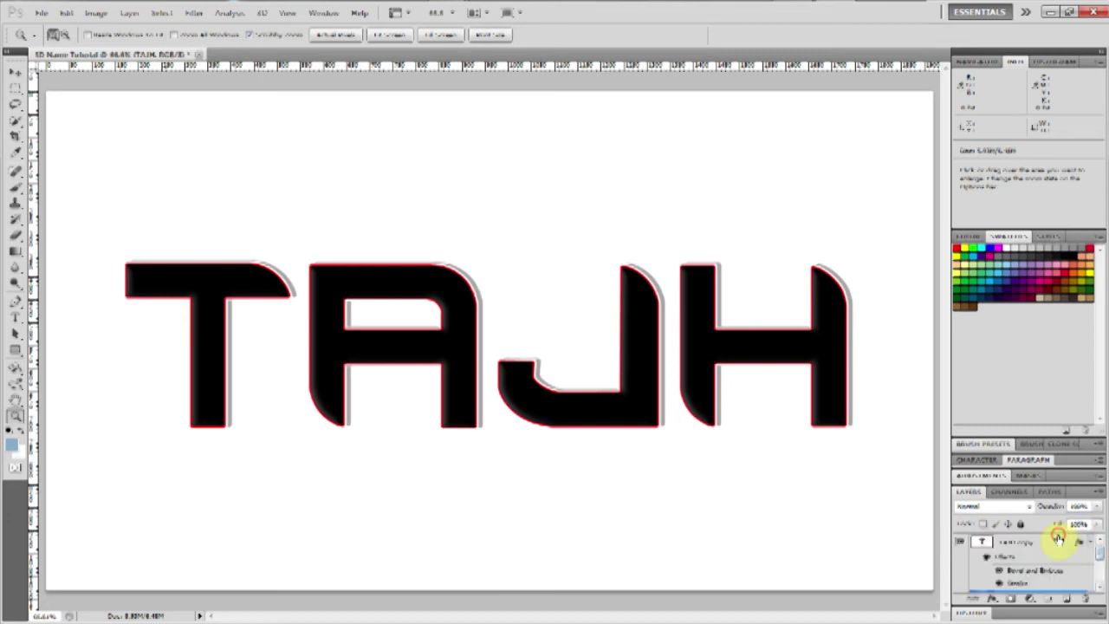
{"action": "left_click", "coordinate": [1053, 541]}
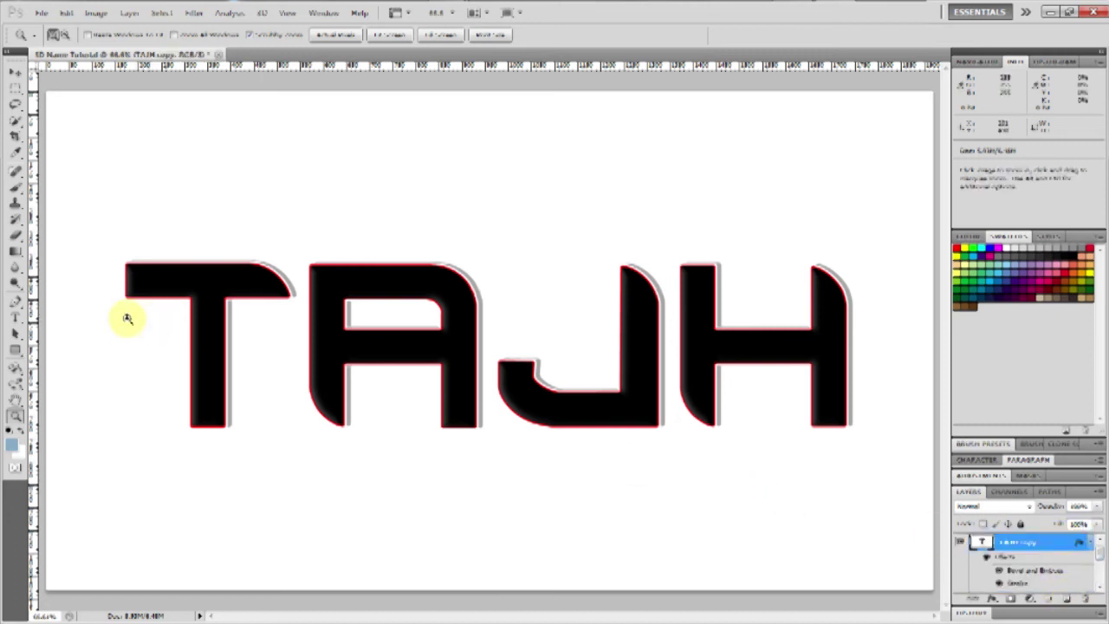
{"action": "left_click_drag", "start_coordinate": [16, 349], "coordinate": [73, 377]}
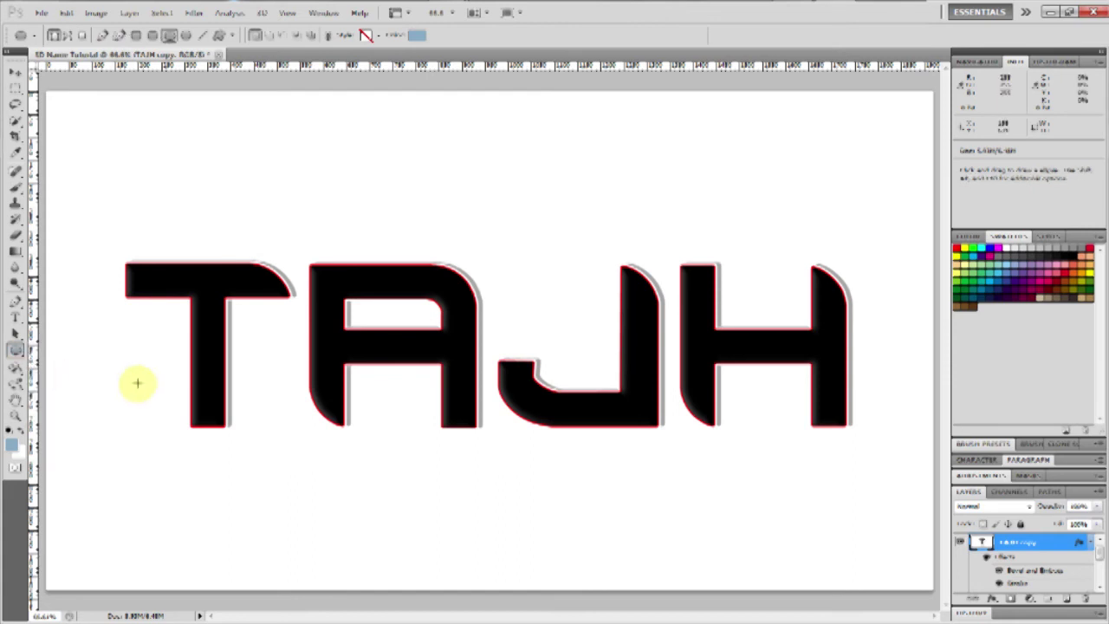
{"action": "left_click_drag", "start_coordinate": [19, 354], "coordinate": [23, 356]}
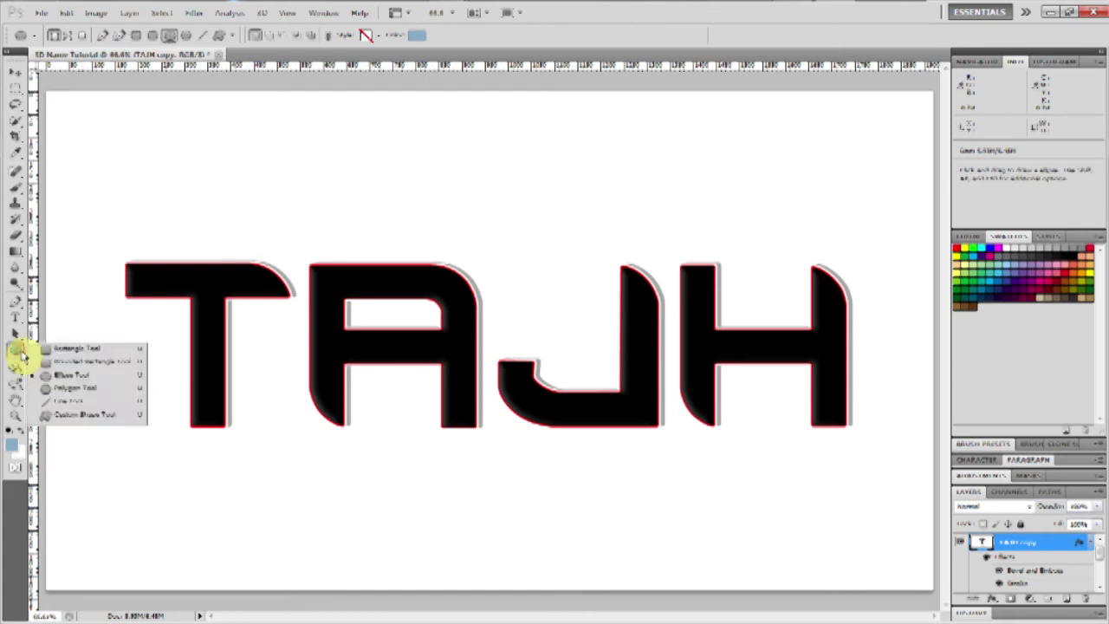
{"action": "left_click", "coordinate": [52, 350]}
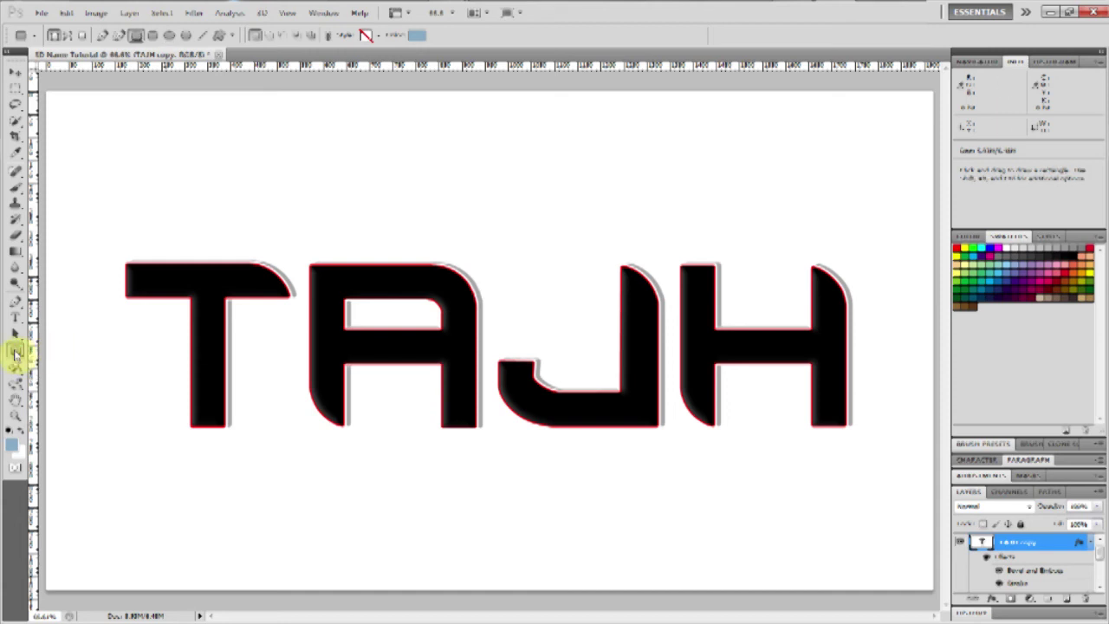
{"action": "left_click_drag", "start_coordinate": [16, 353], "coordinate": [19, 355]}
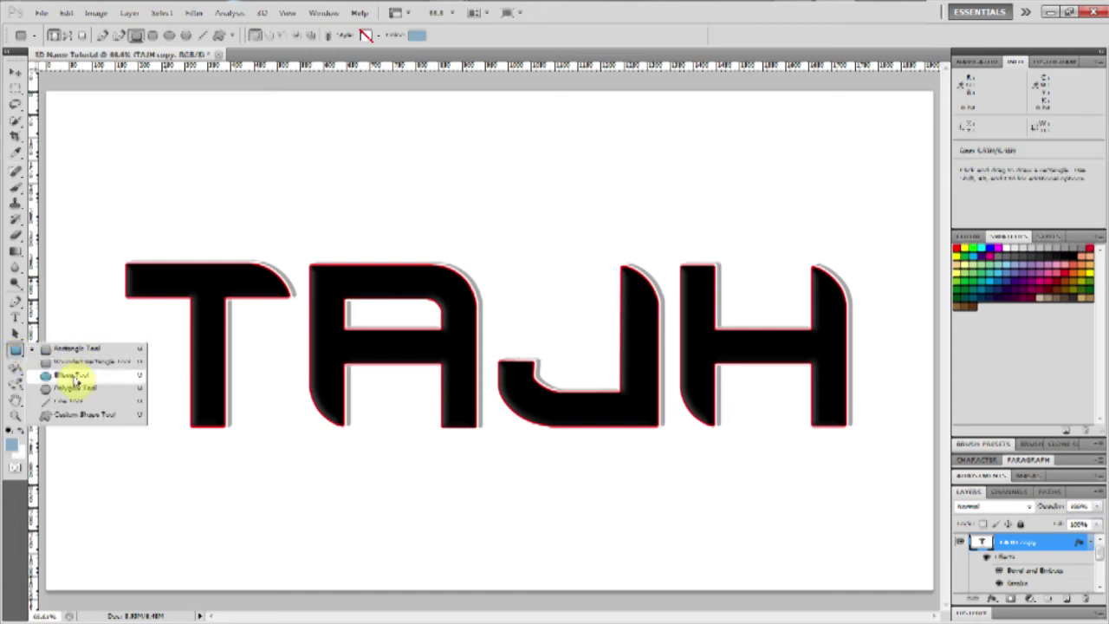
{"action": "left_click", "coordinate": [74, 376]}
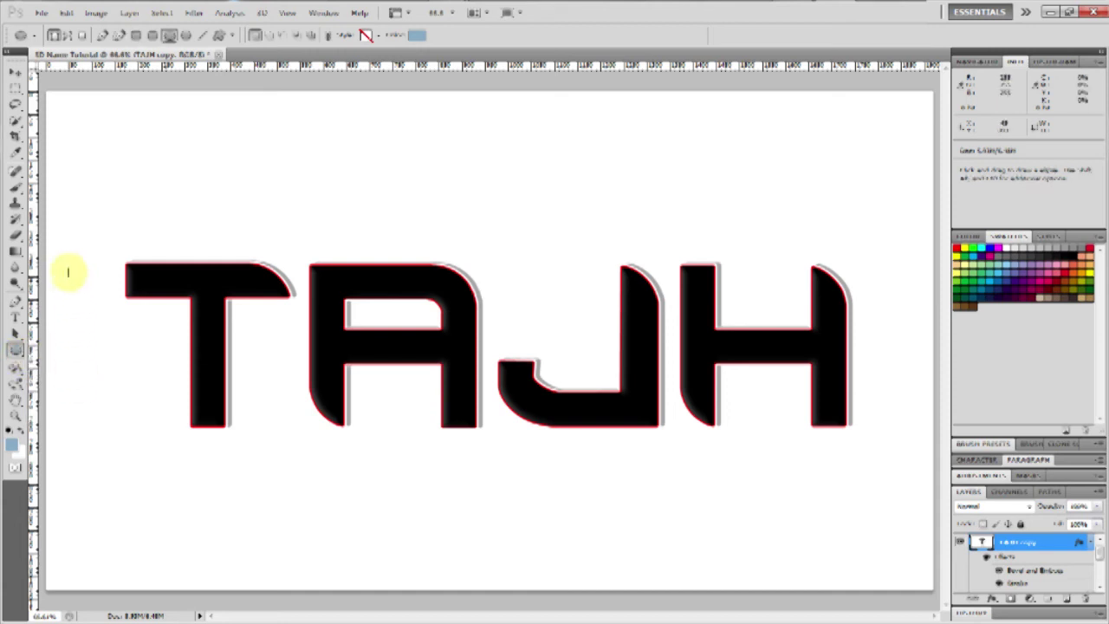
{"action": "left_click_drag", "start_coordinate": [66, 215], "coordinate": [918, 355]}
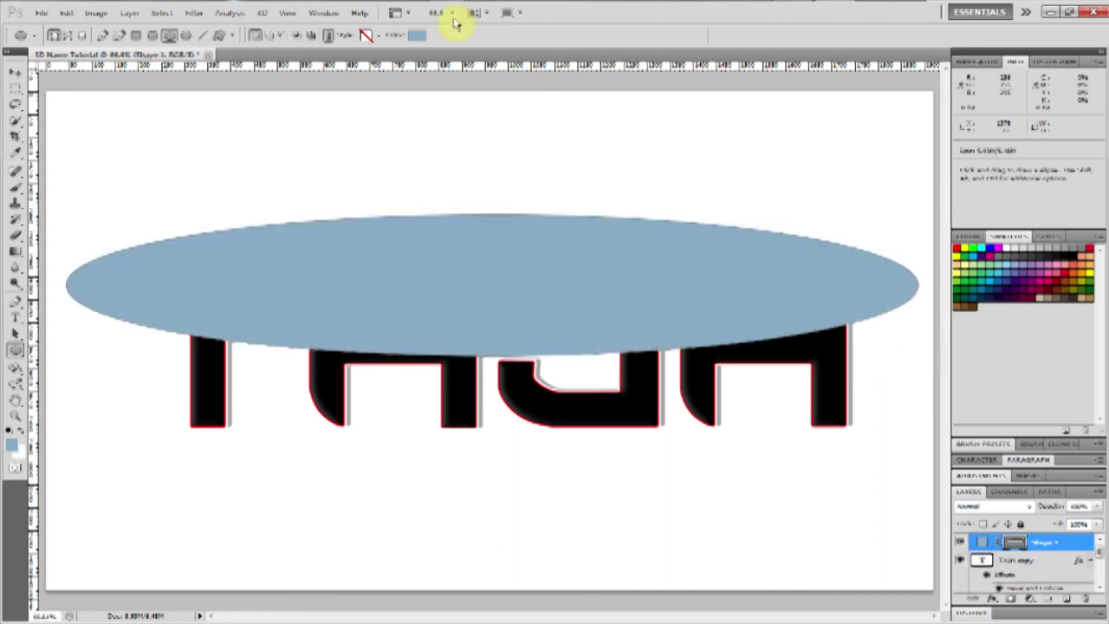
- Change the ellipse's fill color to white, sampling it from the canvas background
{"action": "left_click", "coordinate": [417, 35]}
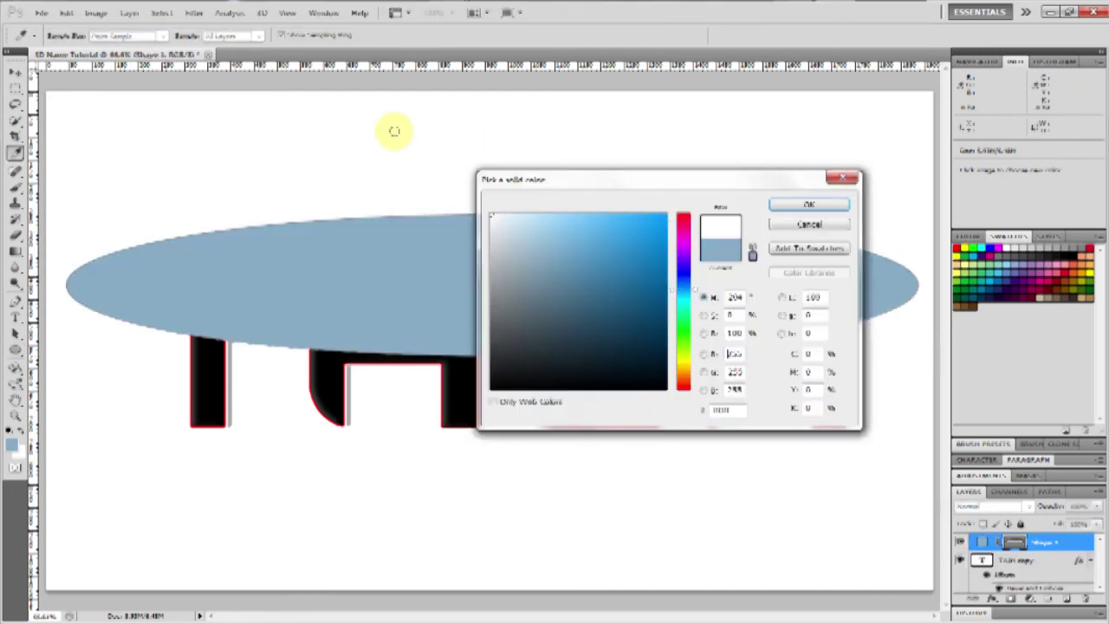
{"action": "left_click", "coordinate": [394, 131]}
{"action": "left_click", "coordinate": [785, 204]}
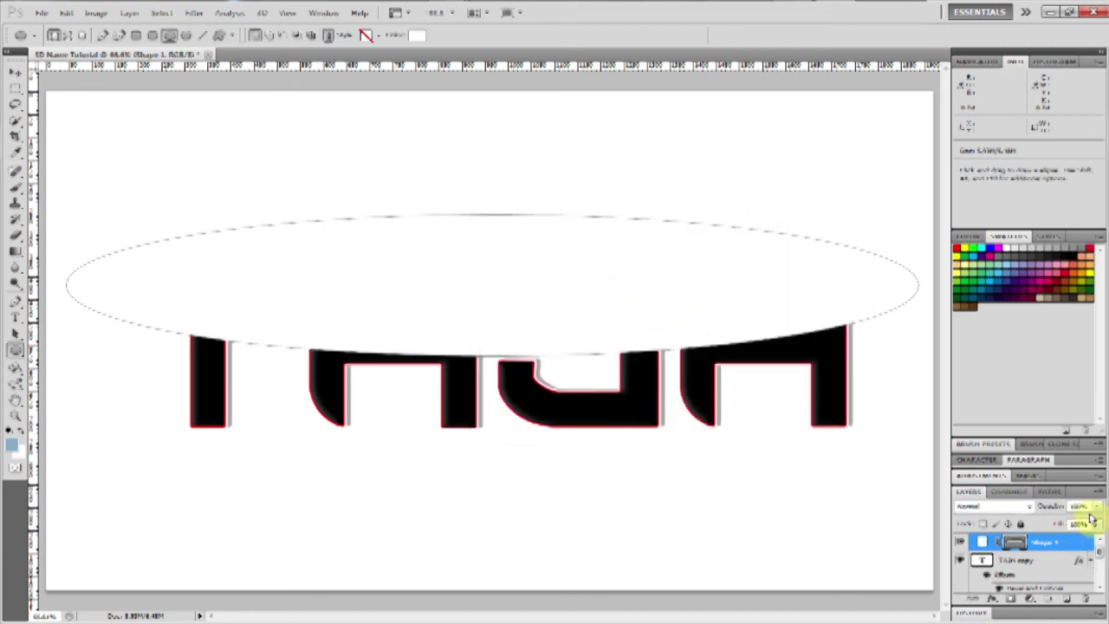
- Set the ellipse layer's opacity to 20% and rasterize the shape layer
{"action": "left_click", "coordinate": [1079, 505]}
{"action": "type", "text": "20"}
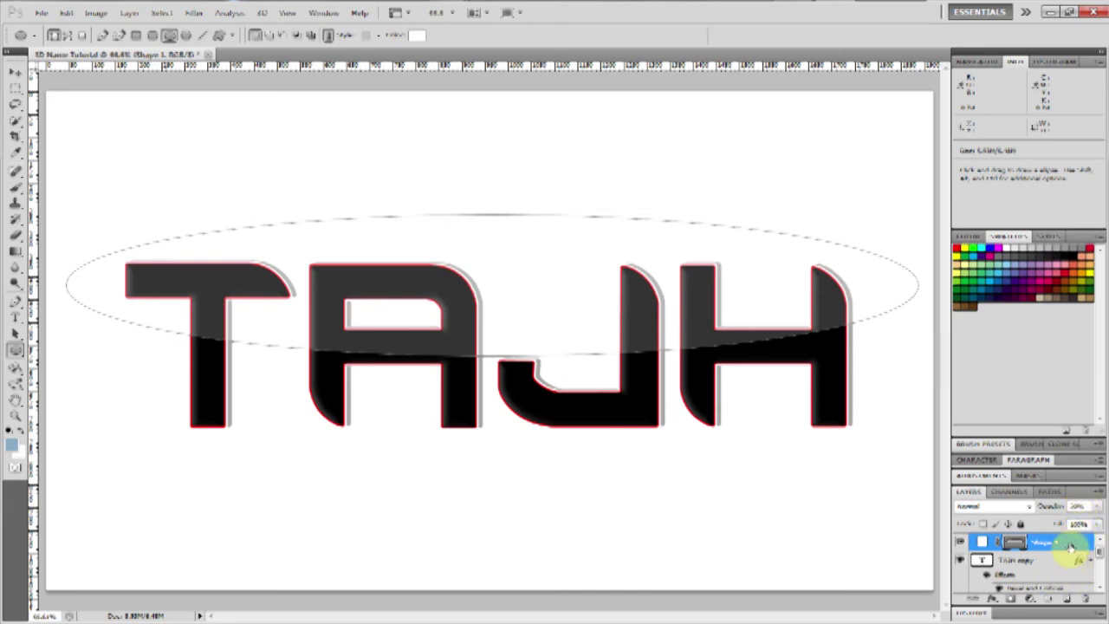
{"action": "right_click", "coordinate": [1066, 551]}
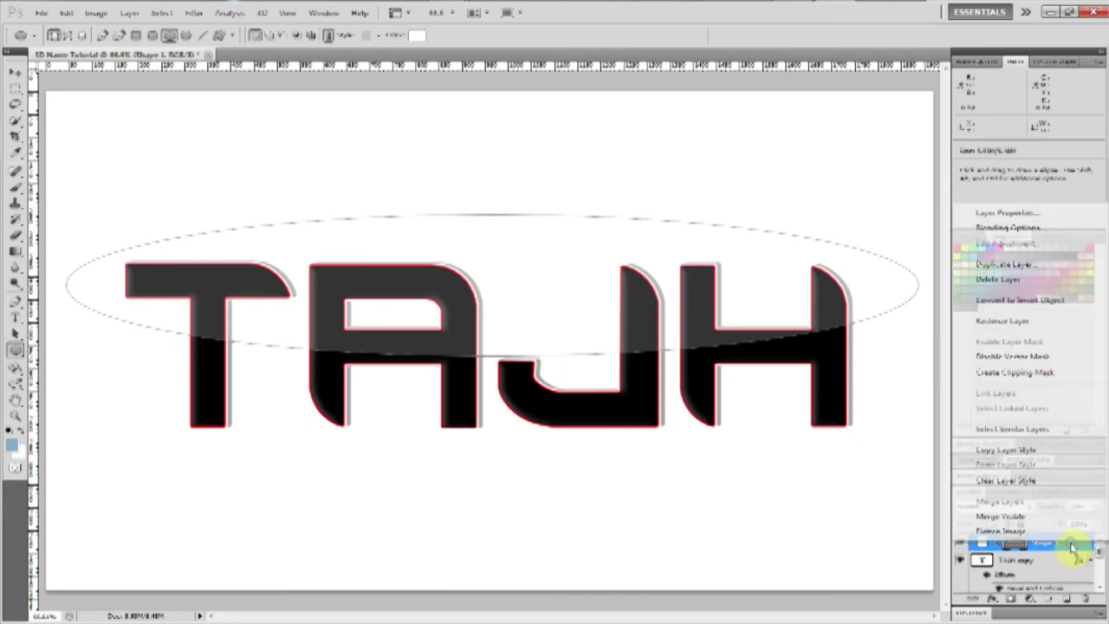
{"action": "left_click", "coordinate": [1016, 323]}
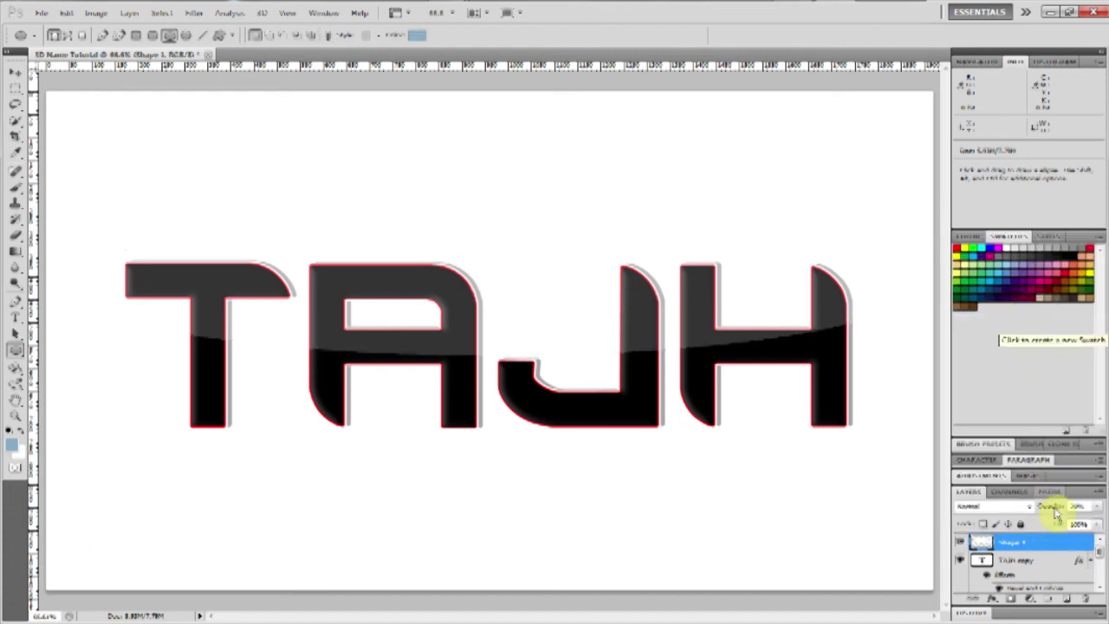
- Select the empty area surrounding the letters on the duplicate name layer with the Magic Wand tool
{"action": "key", "text": "ctrl+e"}
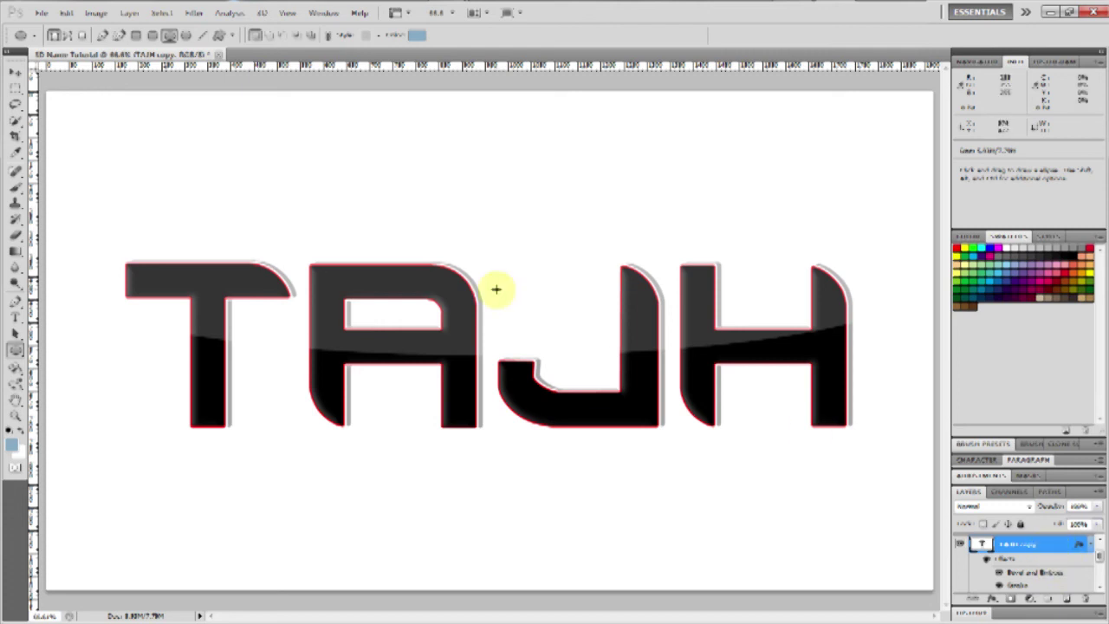
{"action": "left_click", "coordinate": [15, 124]}
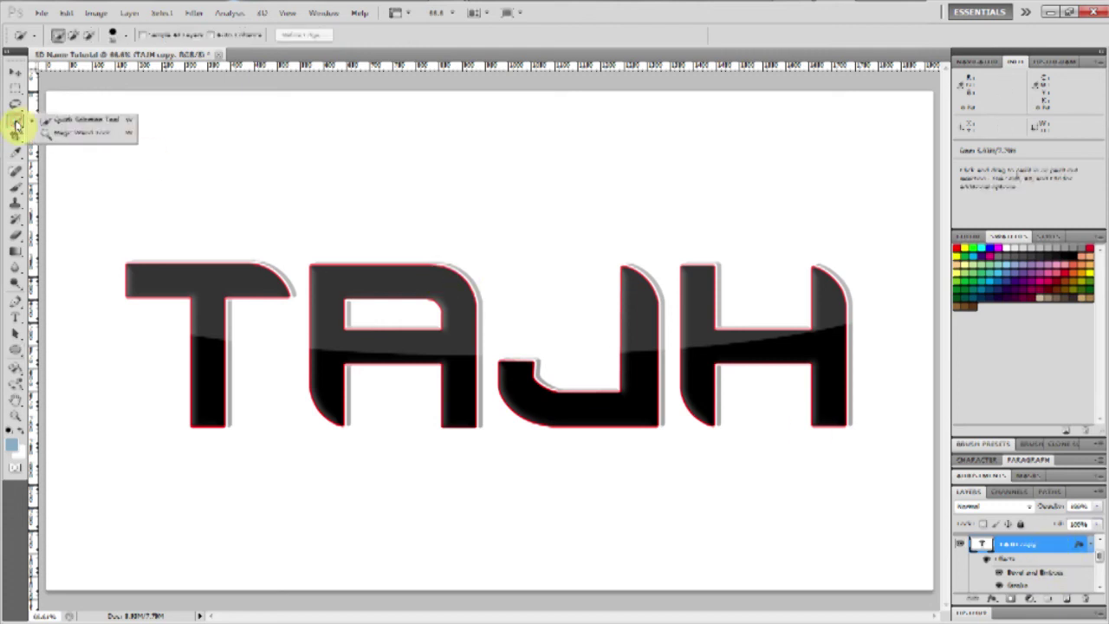
{"action": "left_click", "coordinate": [83, 132]}
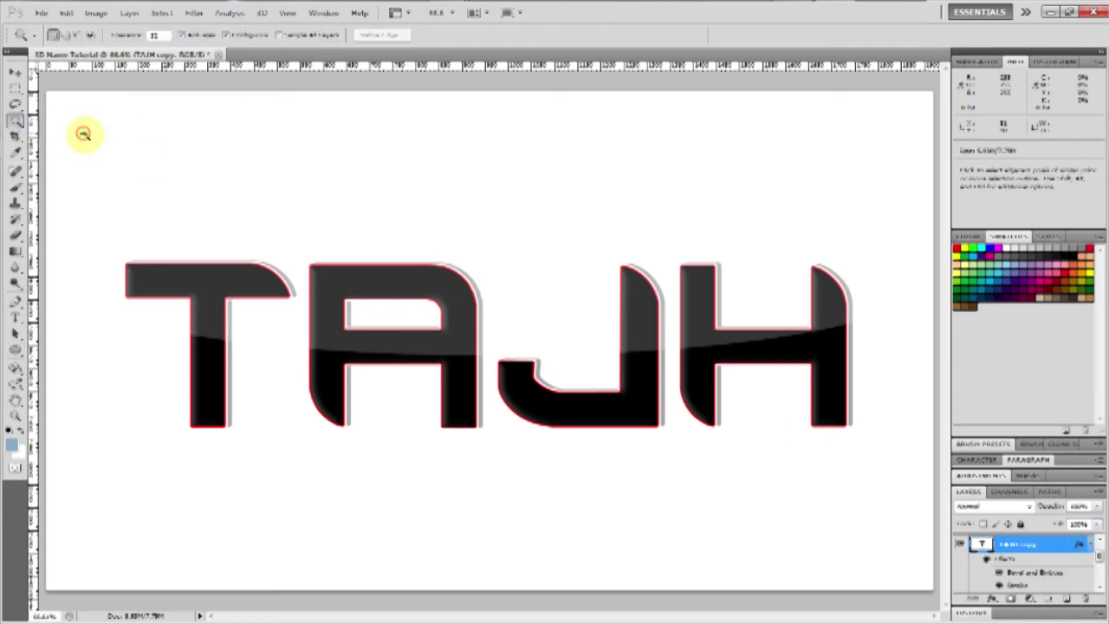
{"action": "left_click", "coordinate": [16, 127]}
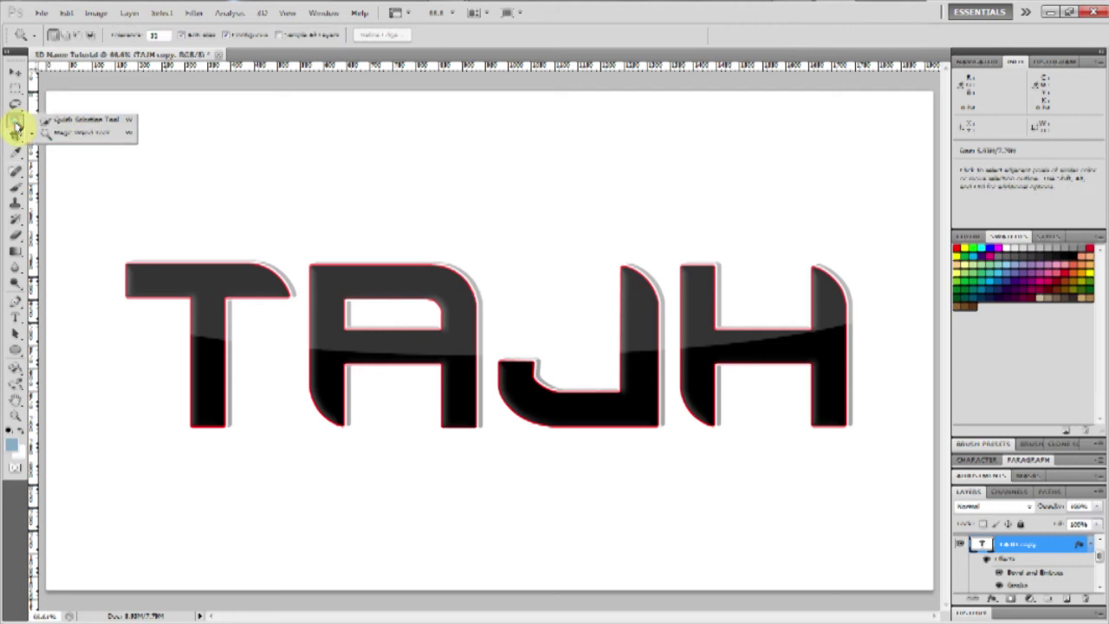
{"action": "left_click", "coordinate": [52, 133]}
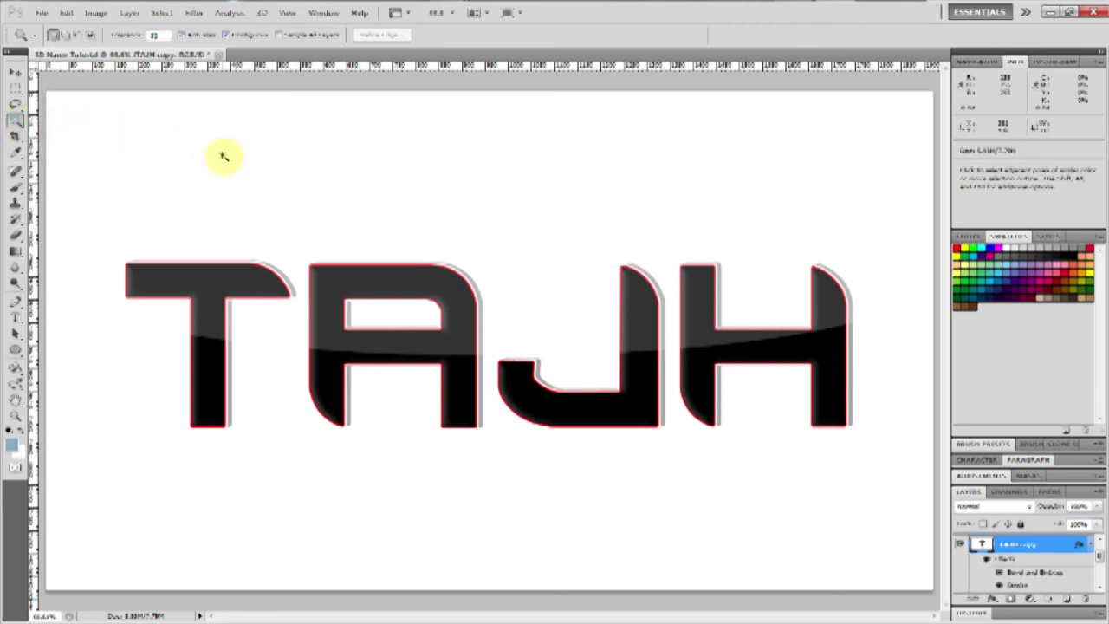
{"action": "left_click", "coordinate": [289, 255]}
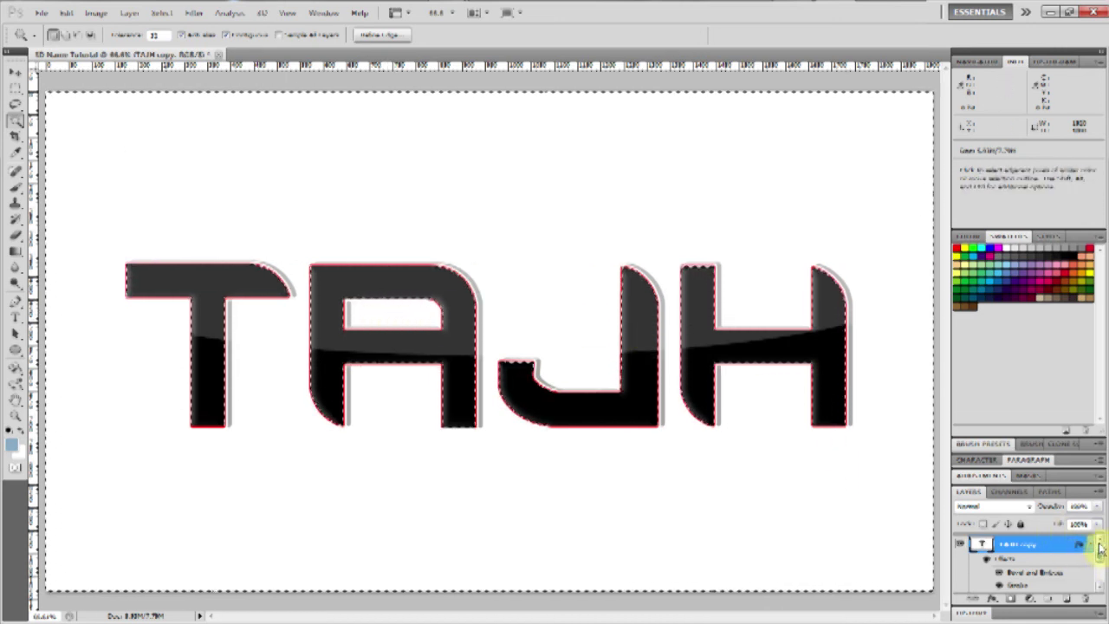
- Delete the selected area outside the letters from the ellipse layer, deselect, and lower that layer's opacity further for a subtler gloss
{"action": "left_click_drag", "start_coordinate": [1098, 544], "coordinate": [1098, 542]}
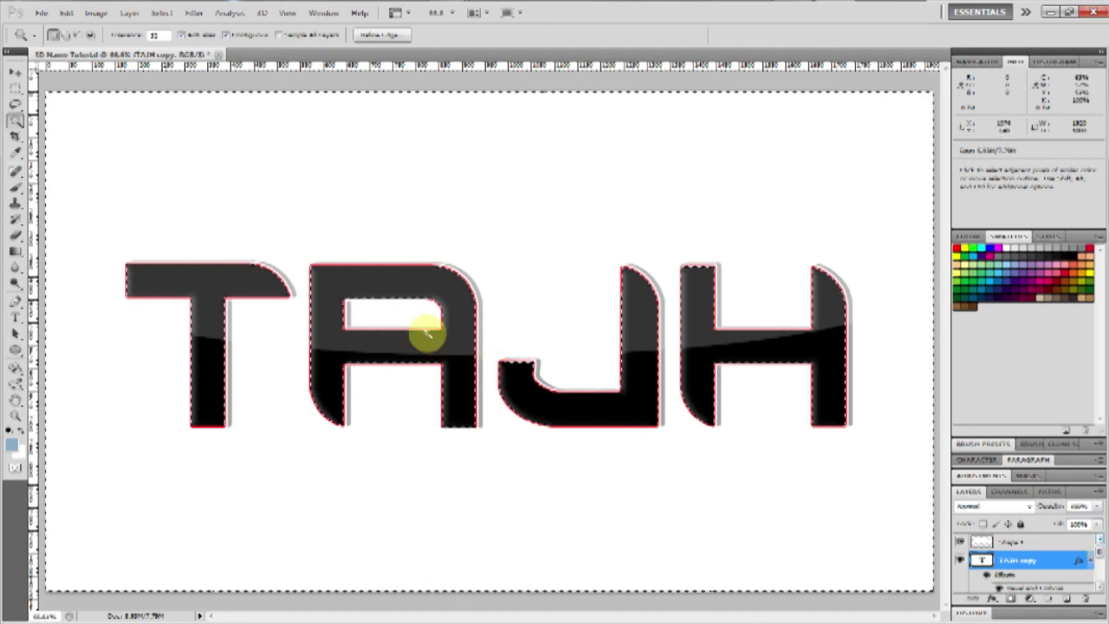
{"action": "left_click", "coordinate": [1040, 544]}
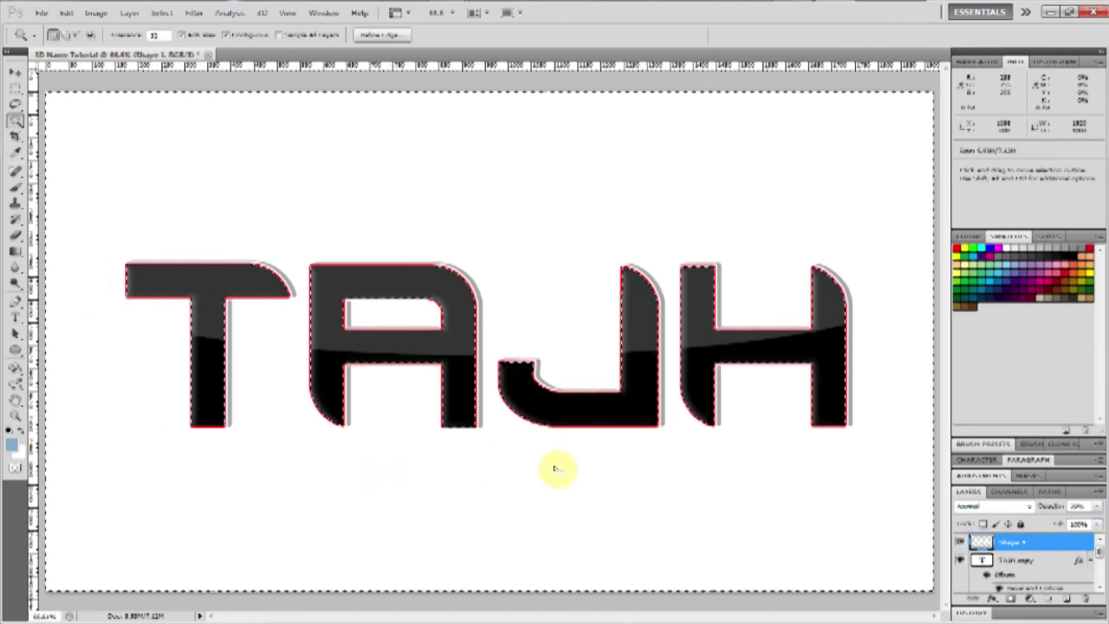
{"action": "key", "text": "ctrl+d"}
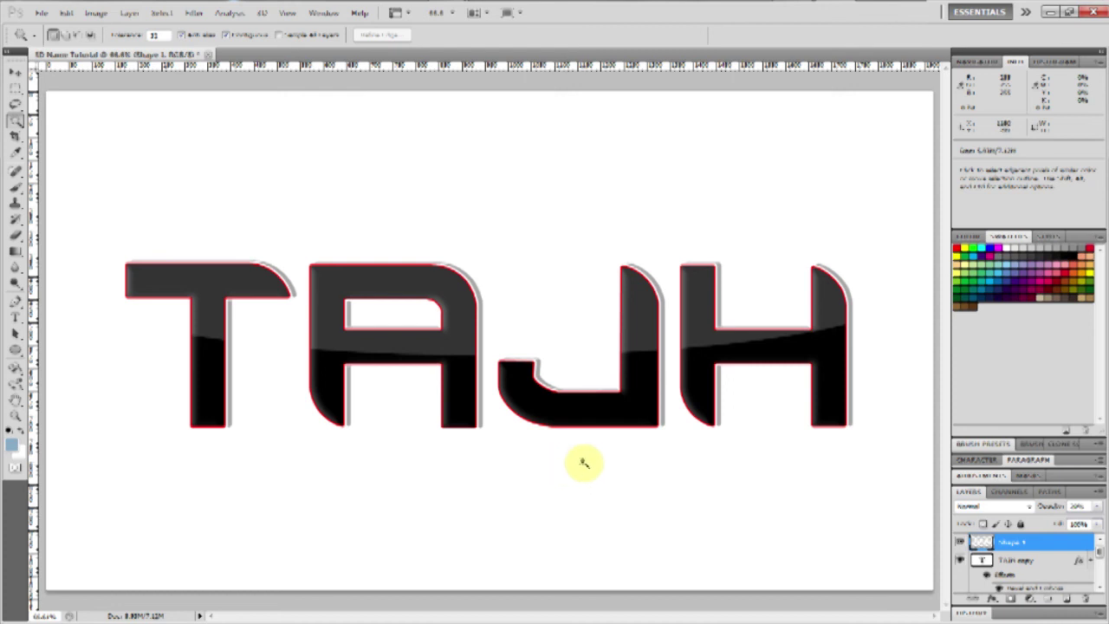
{"action": "left_click", "coordinate": [1096, 511]}
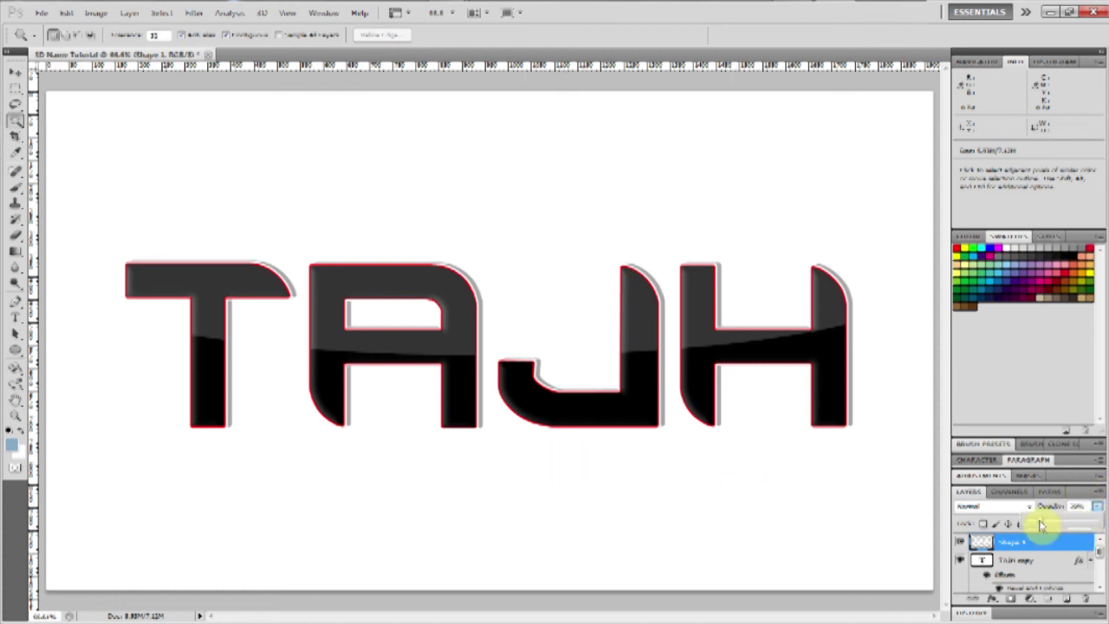
{"action": "left_click_drag", "start_coordinate": [1039, 523], "coordinate": [1034, 525]}
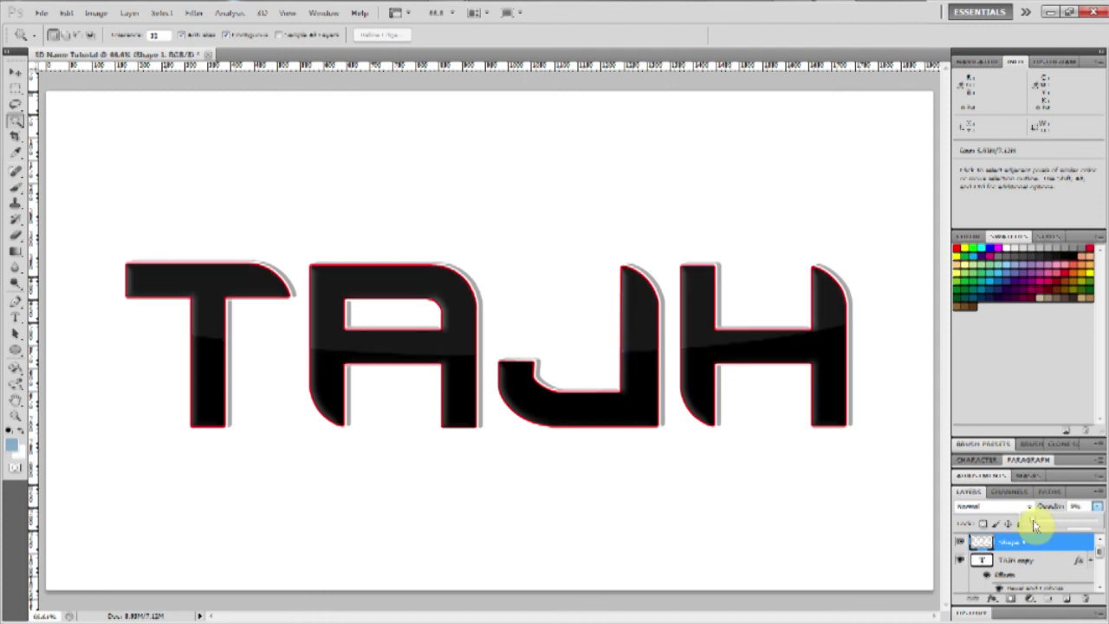
- Hide the white background layer at the bottom of the layer stack, leaving the lettering on transparency
{"action": "left_click", "coordinate": [1037, 561]}
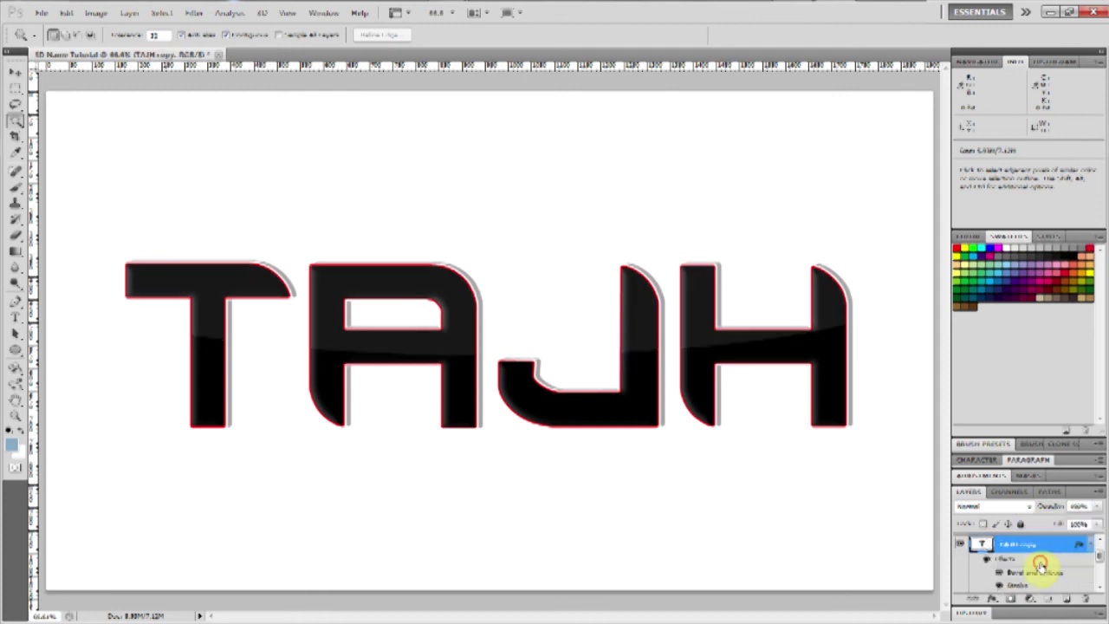
{"action": "left_click", "coordinate": [14, 75]}
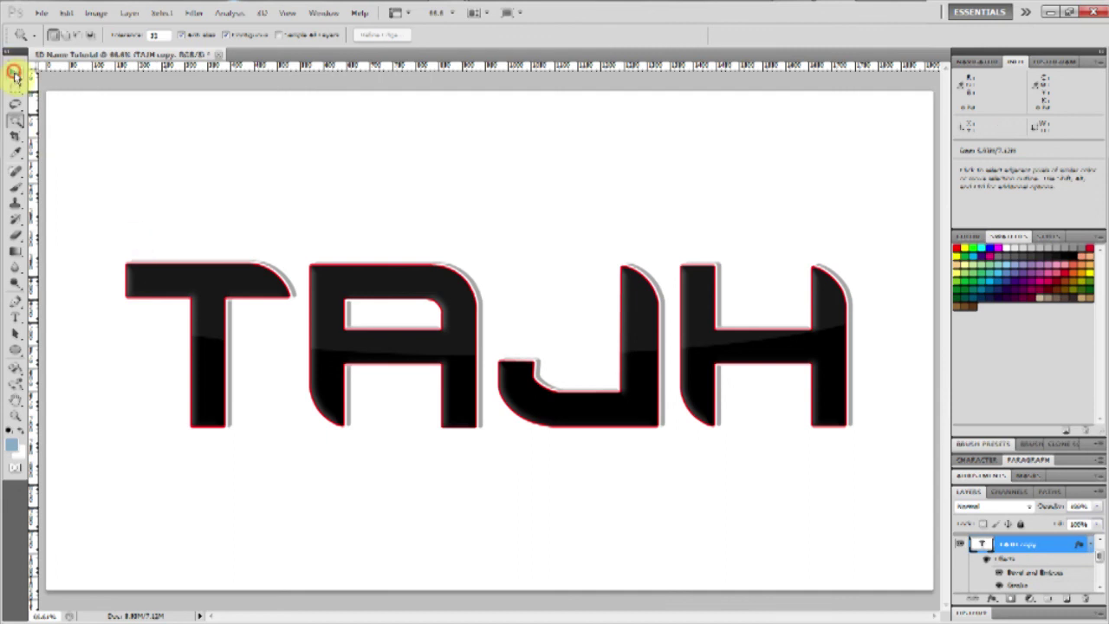
{"action": "left_click", "coordinate": [1100, 562]}
{"action": "scroll", "coordinate": [1100, 561], "scroll_direction": "down", "scroll_amount": 3}
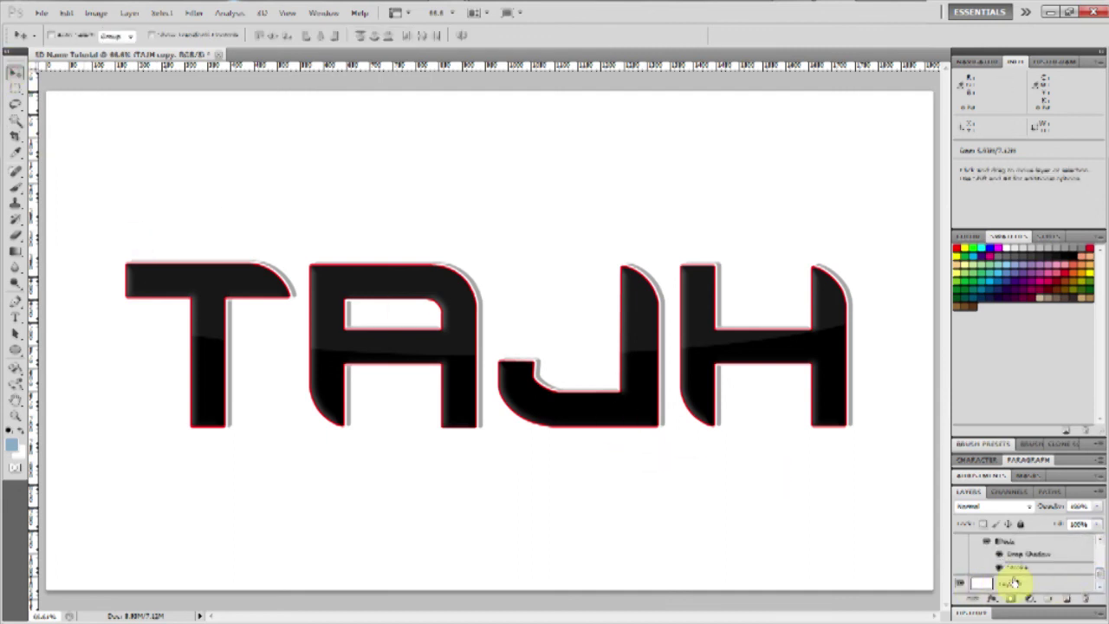
{"action": "left_click", "coordinate": [962, 588]}
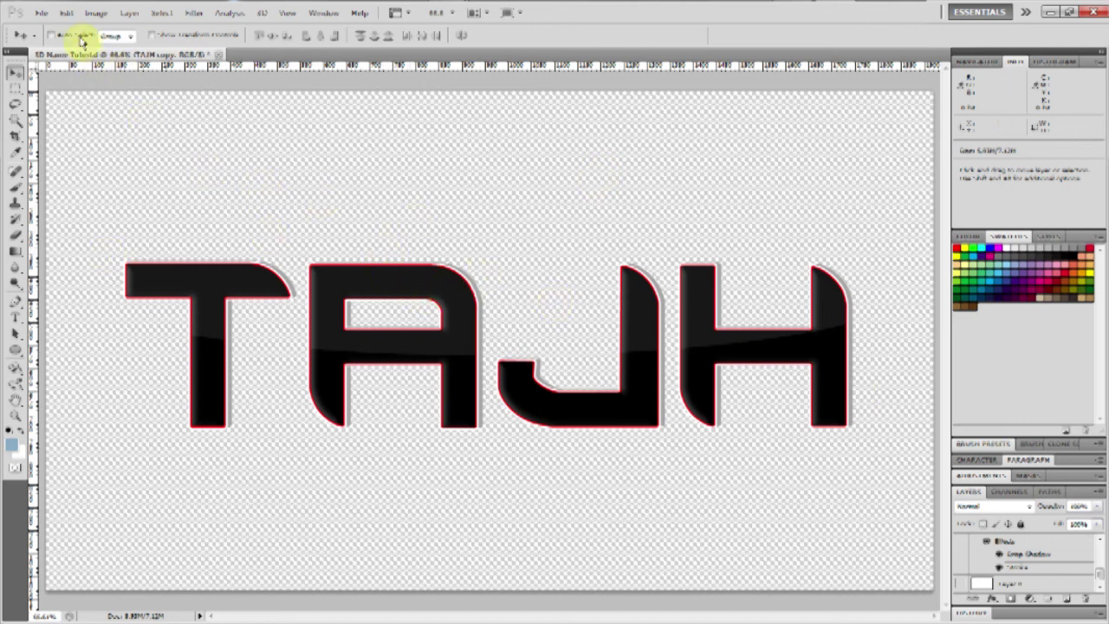
- Try a bright yellow outer glow with a larger size and slightly reduced opacity on the original name text layer
{"action": "scroll", "coordinate": [1064, 563], "scroll_direction": "up", "scroll_amount": 1}
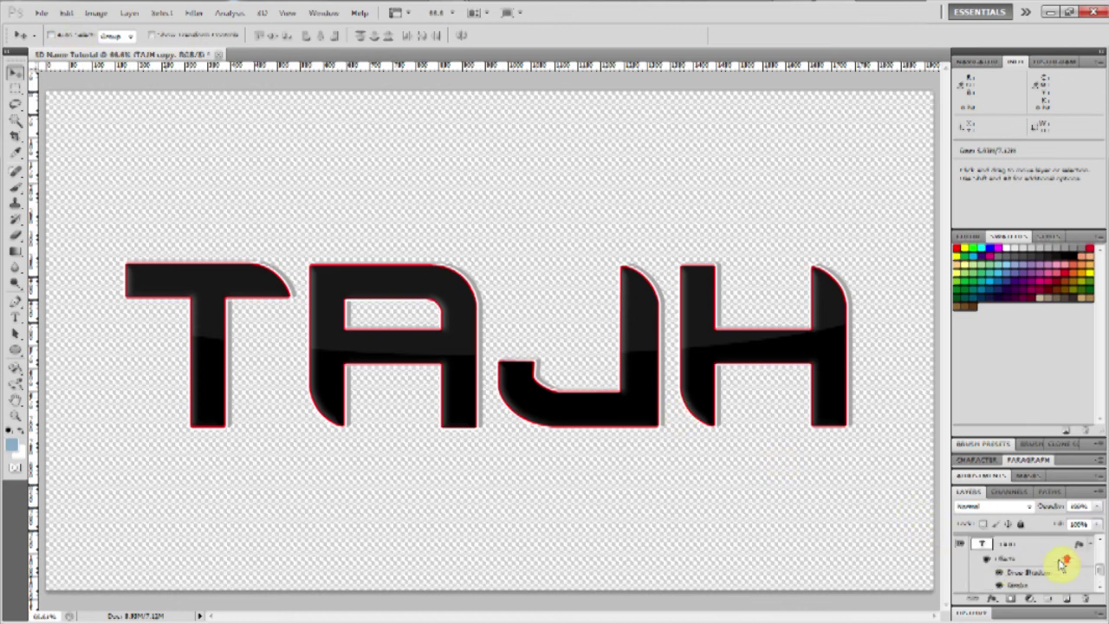
{"action": "double_click", "coordinate": [1051, 545]}
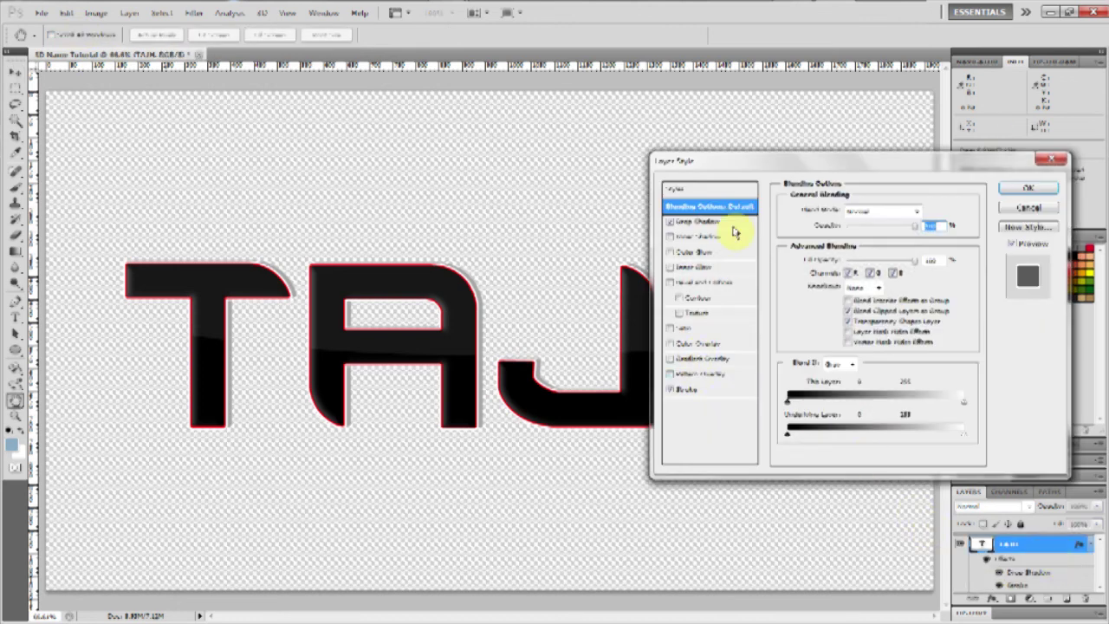
{"action": "left_click", "coordinate": [701, 251]}
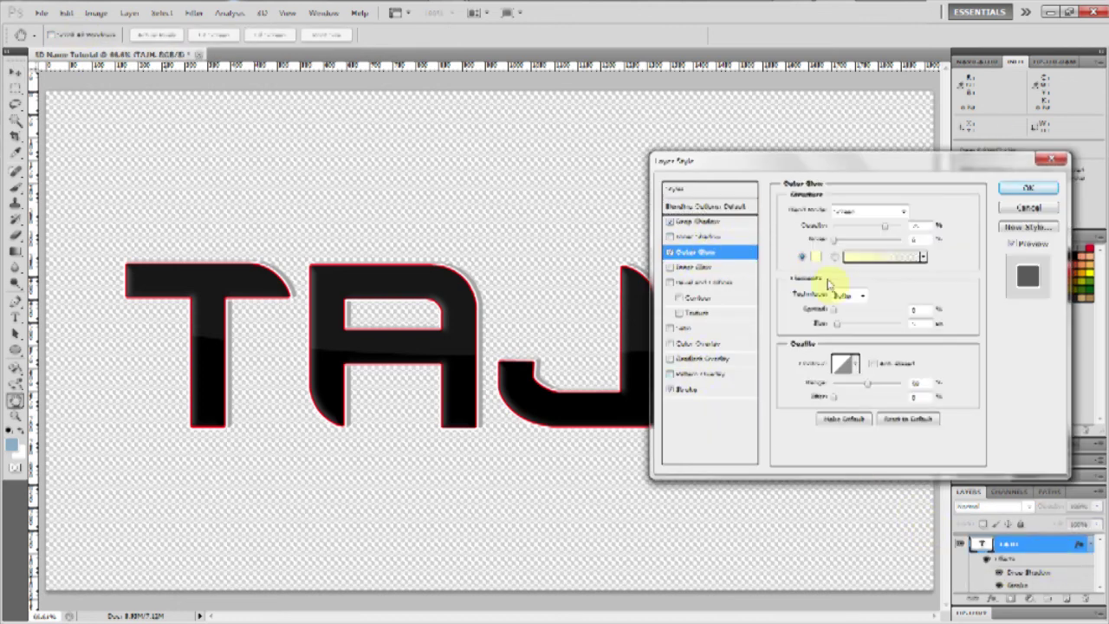
{"action": "left_click", "coordinate": [815, 257]}
{"action": "left_click_drag", "start_coordinate": [612, 303], "coordinate": [665, 214]}
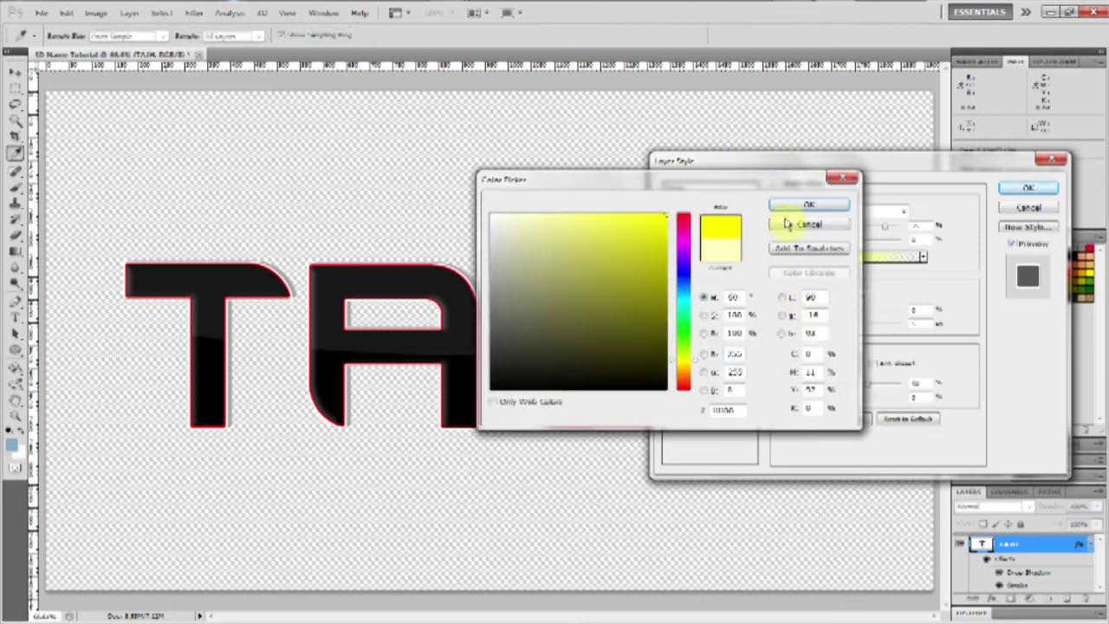
{"action": "left_click", "coordinate": [784, 210]}
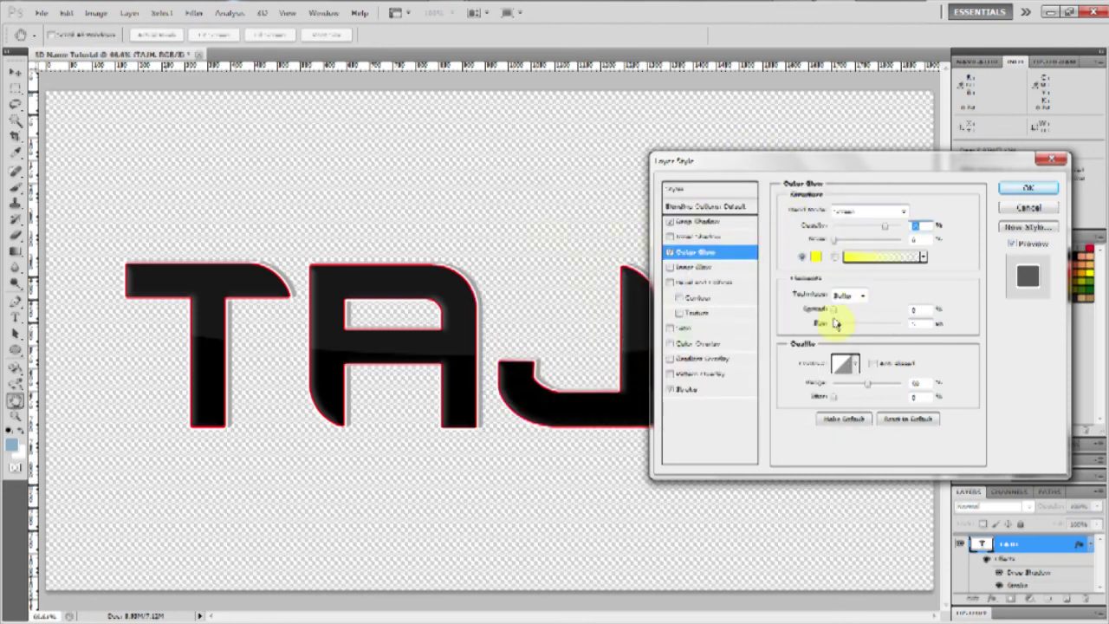
{"action": "left_click_drag", "start_coordinate": [836, 324], "coordinate": [866, 324]}
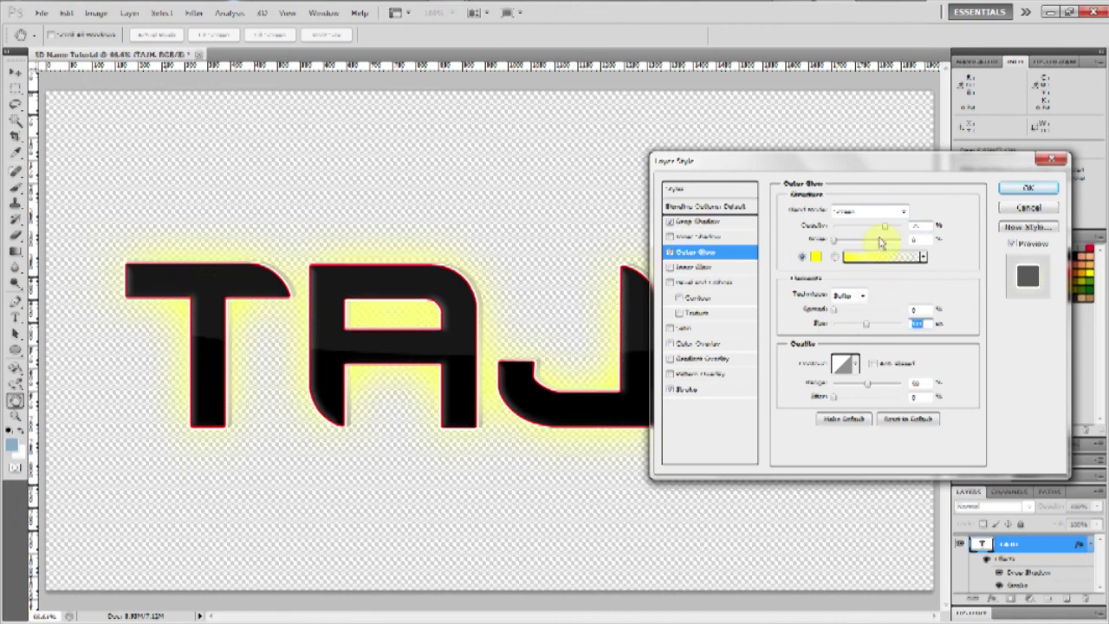
{"action": "mouse_move", "coordinate": [885, 226]}
{"action": "left_mouse_down"}
{"action": "mouse_move", "coordinate": [931, 228]}
{"action": "mouse_move", "coordinate": [879, 233]}
{"action": "left_mouse_up"}
- Turn off the outer glow on the original name text layer and apply the layer style
{"action": "left_click", "coordinate": [670, 252]}
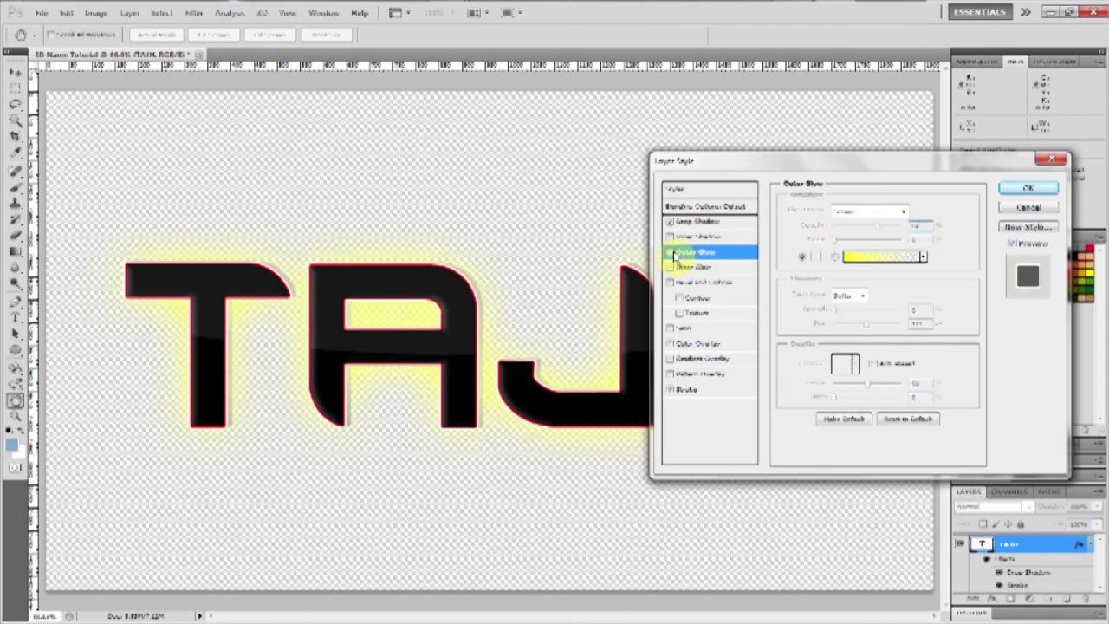
{"action": "left_click", "coordinate": [1025, 189]}
{"action": "key", "text": "v"}
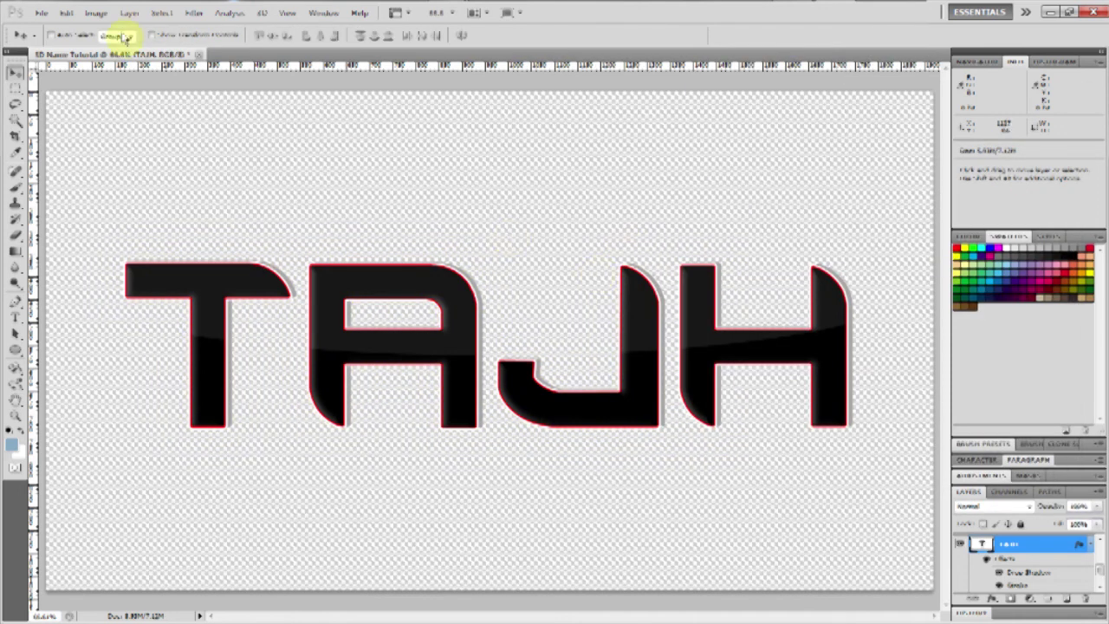
- Save a copy of the transparent graphic to the Desktop as 3D Name Tutorial.png in PNG format with no interlacing
{"action": "left_click", "coordinate": [41, 14]}
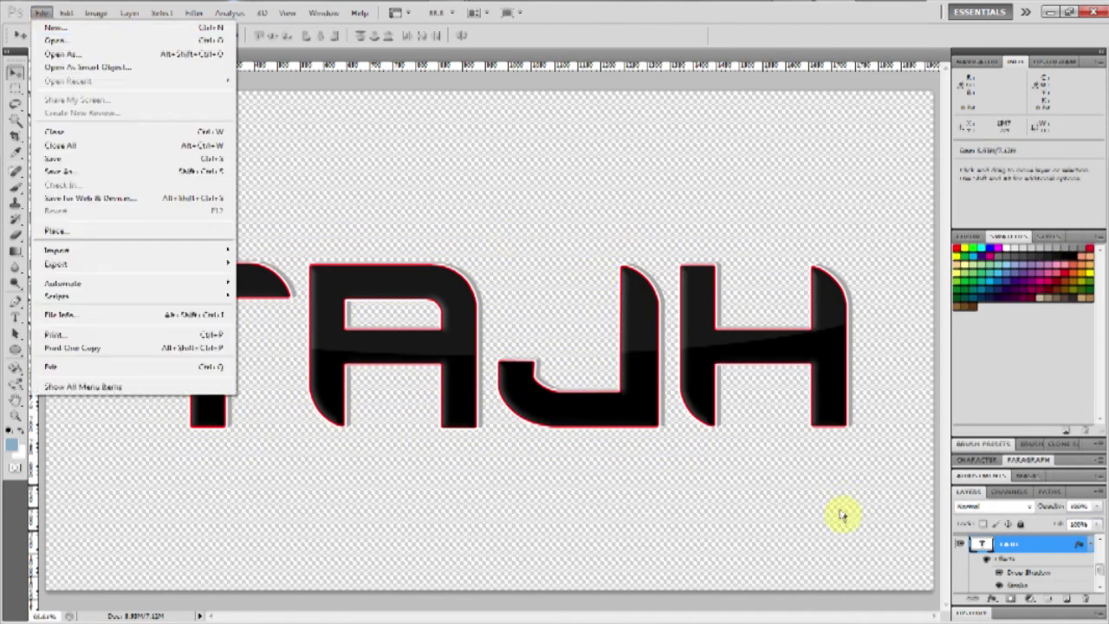
{"action": "left_click", "coordinate": [1101, 572]}
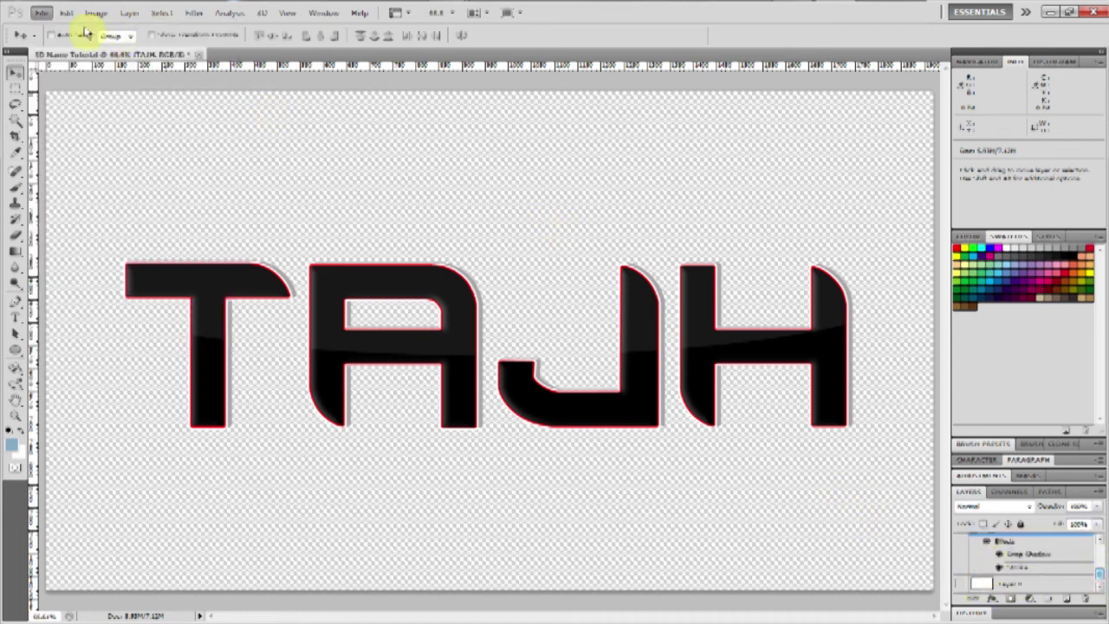
{"action": "left_click", "coordinate": [41, 14]}
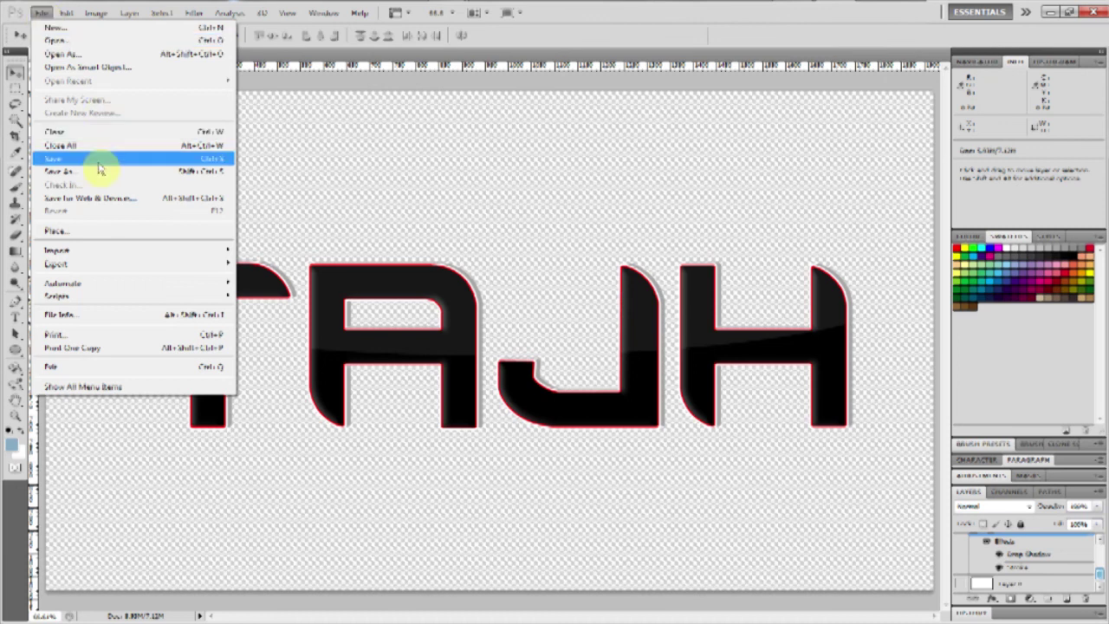
{"action": "left_click", "coordinate": [165, 171]}
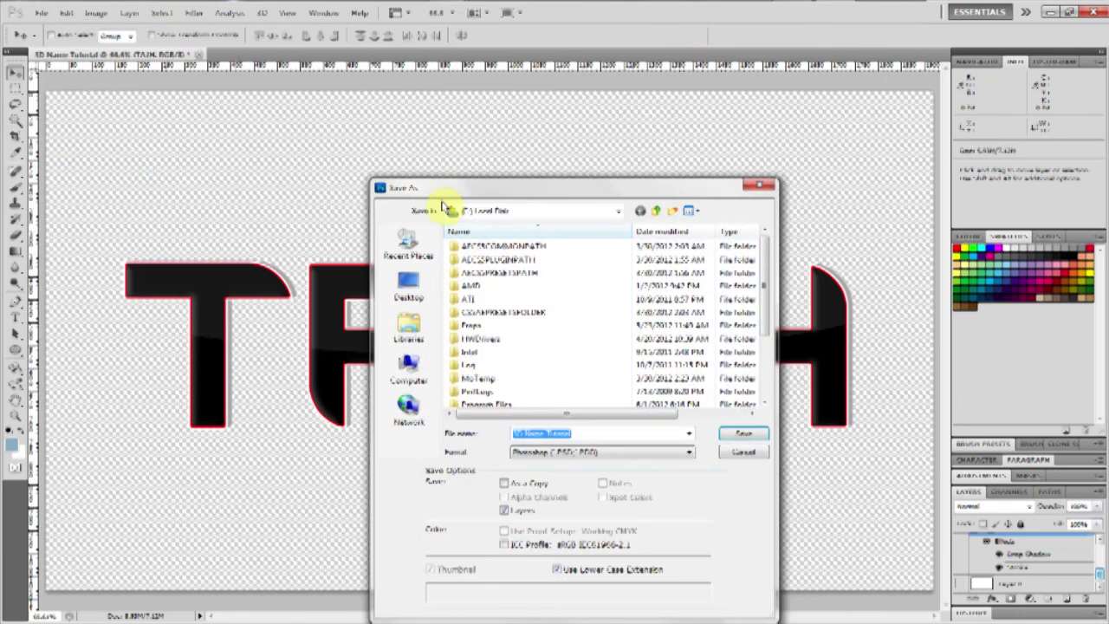
{"action": "left_click", "coordinate": [603, 453]}
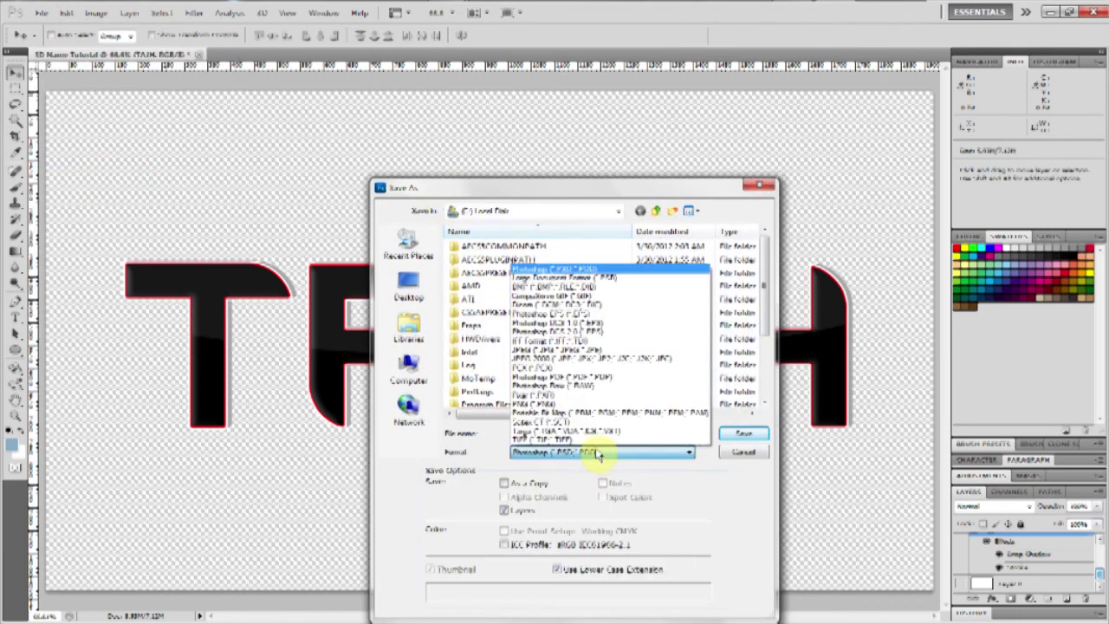
{"action": "left_click", "coordinate": [558, 404]}
{"action": "left_click", "coordinate": [411, 279]}
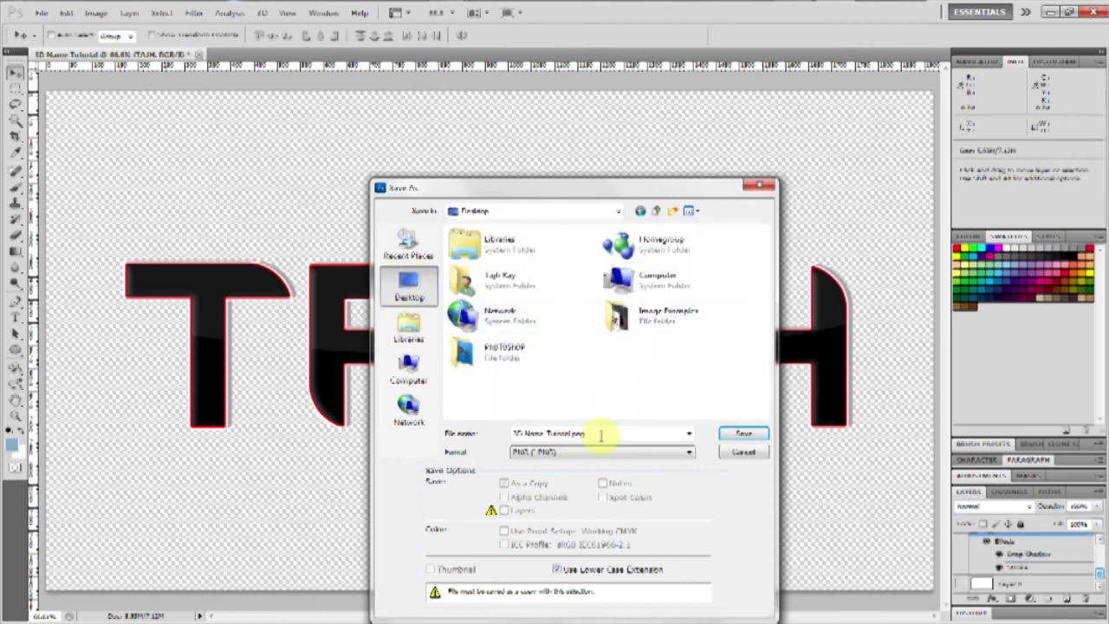
{"action": "left_click", "coordinate": [741, 434]}
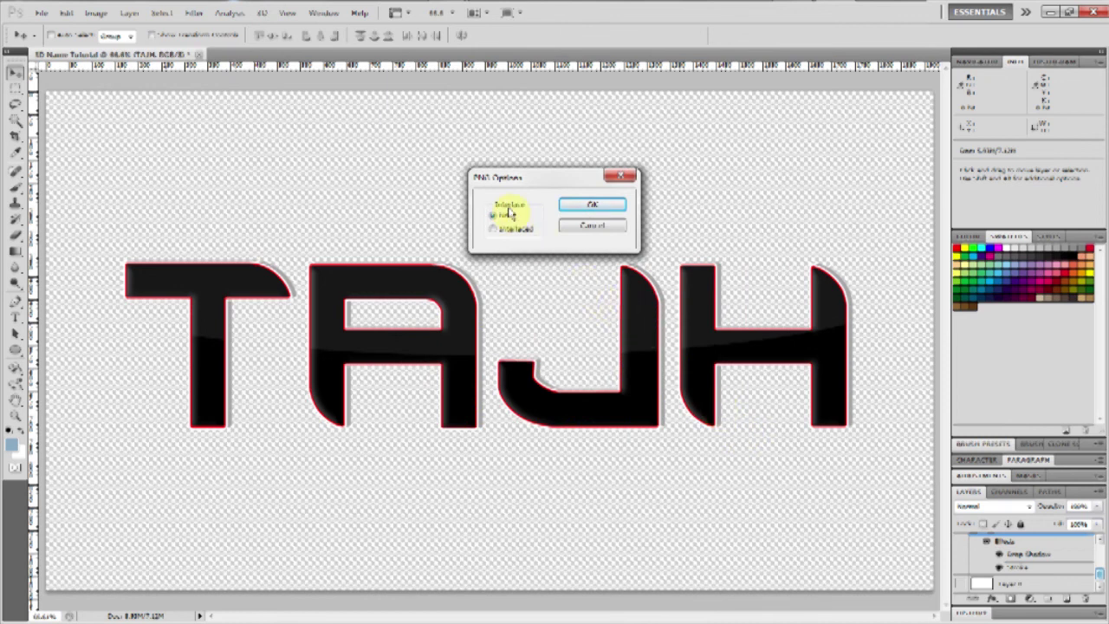
{"action": "left_click", "coordinate": [575, 205]}
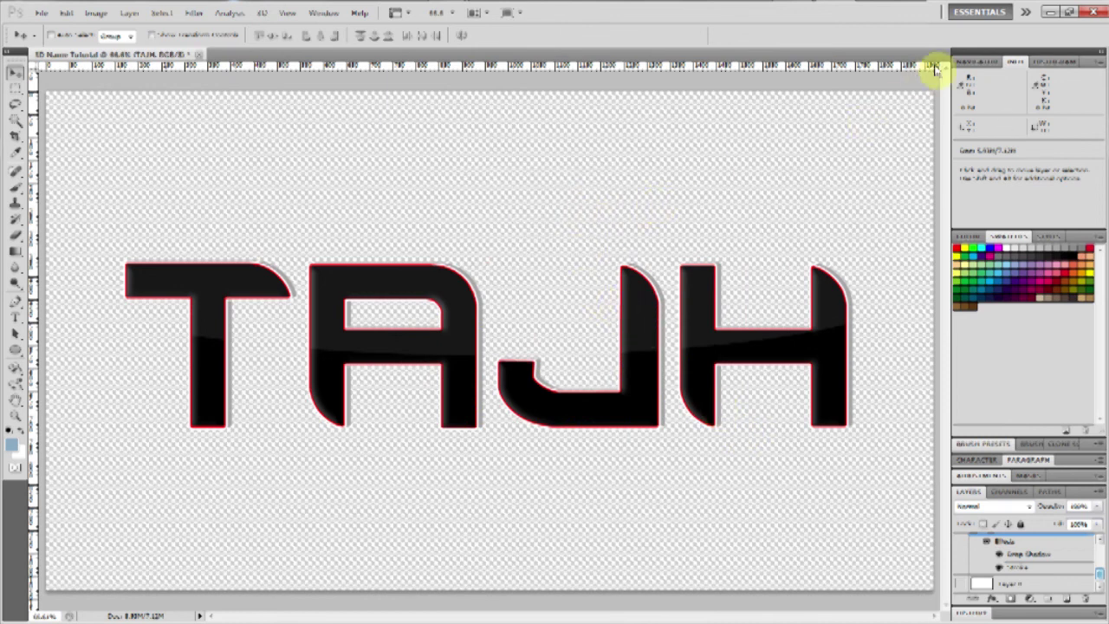
- Switch to the desktop, move the exported 3D Name Tutorial image to an open area, and bring up its file commands
{"action": "left_click", "coordinate": [1050, 13]}
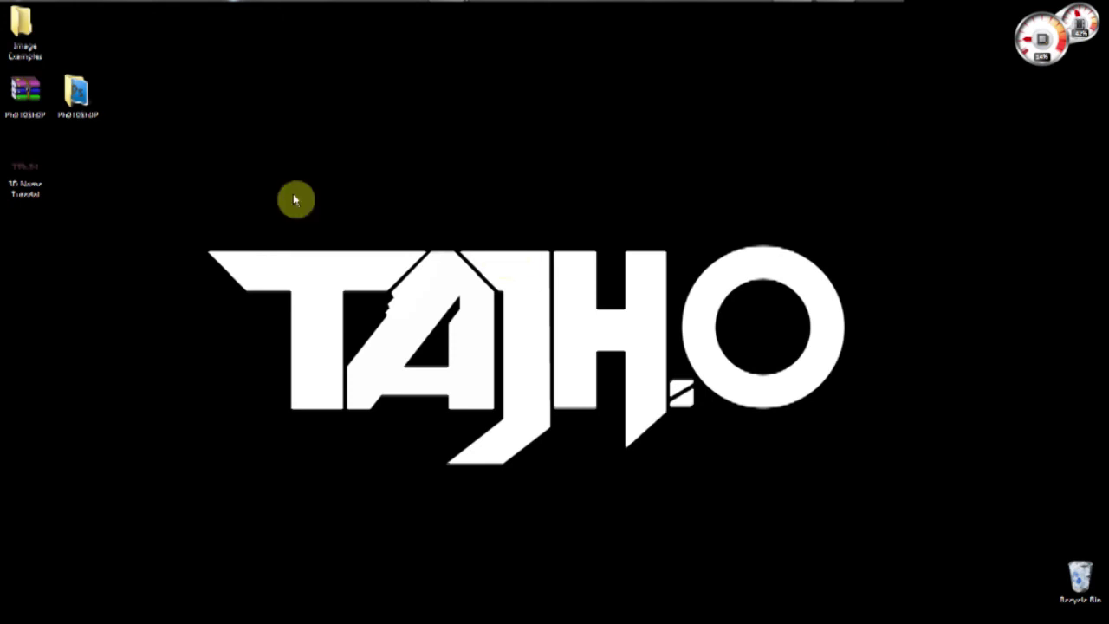
{"action": "left_click_drag", "start_coordinate": [47, 165], "coordinate": [373, 163]}
{"action": "right_click", "coordinate": [339, 163]}
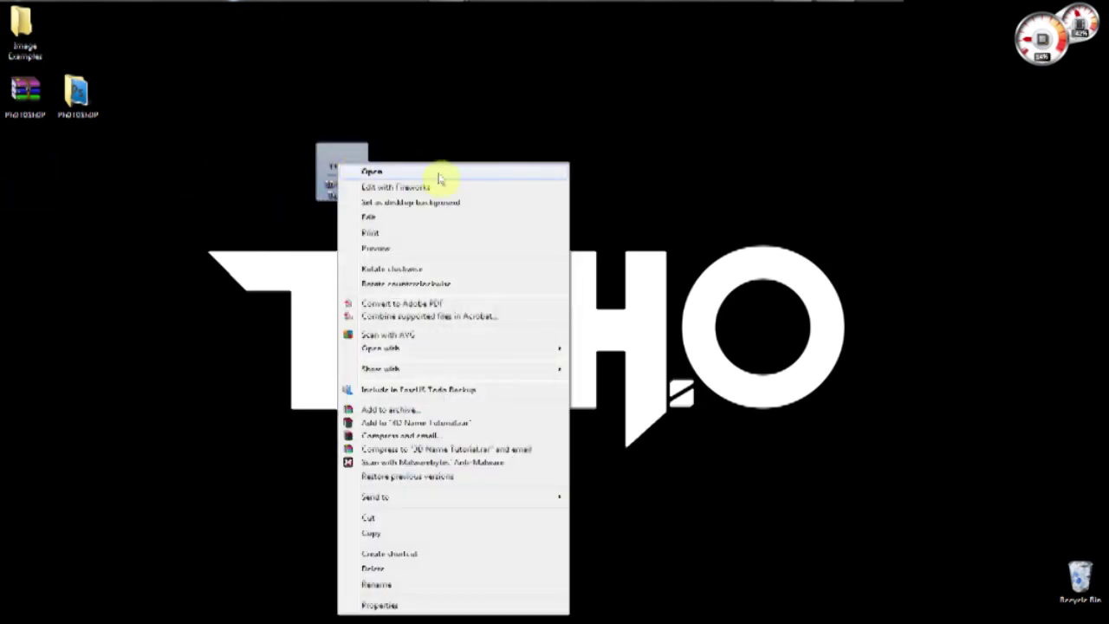